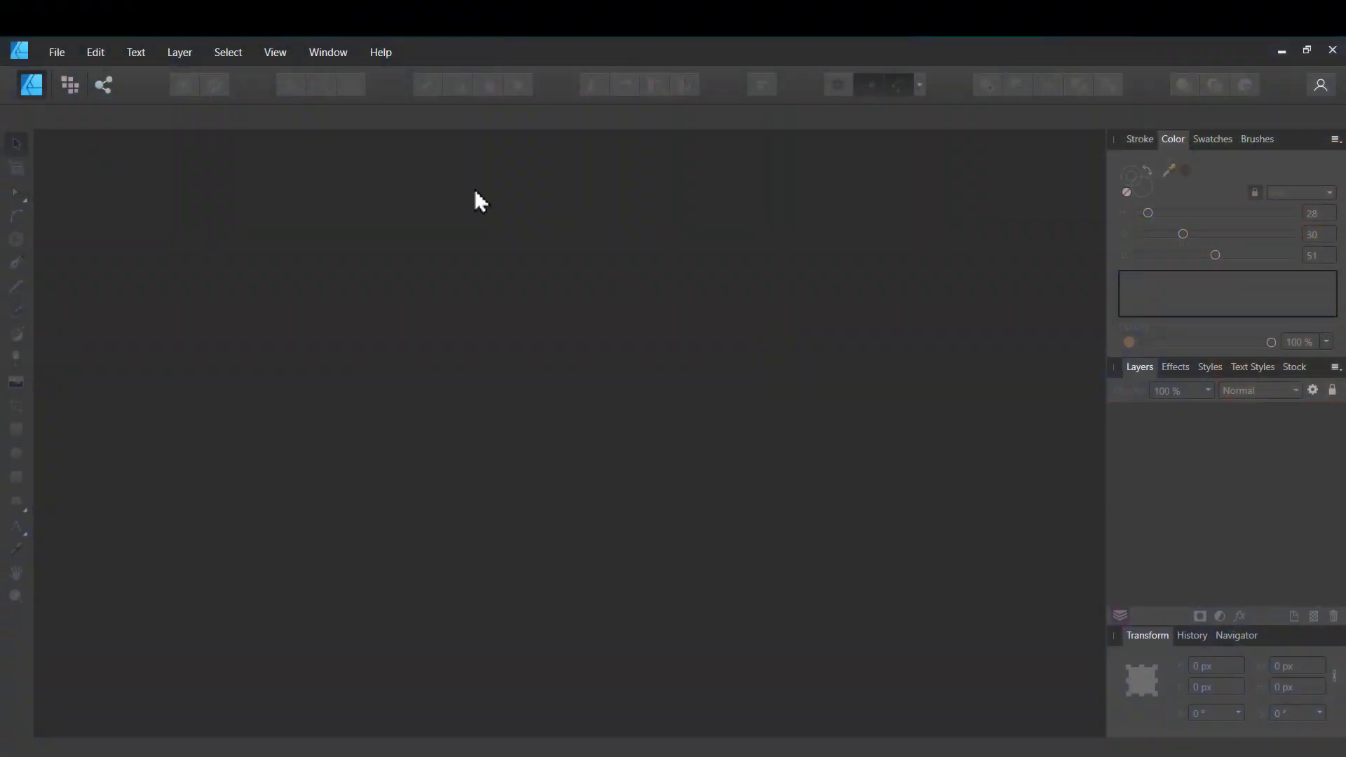
# Create a new document 1024 px wide and 256 px high.
pyautogui.click(47, 52)
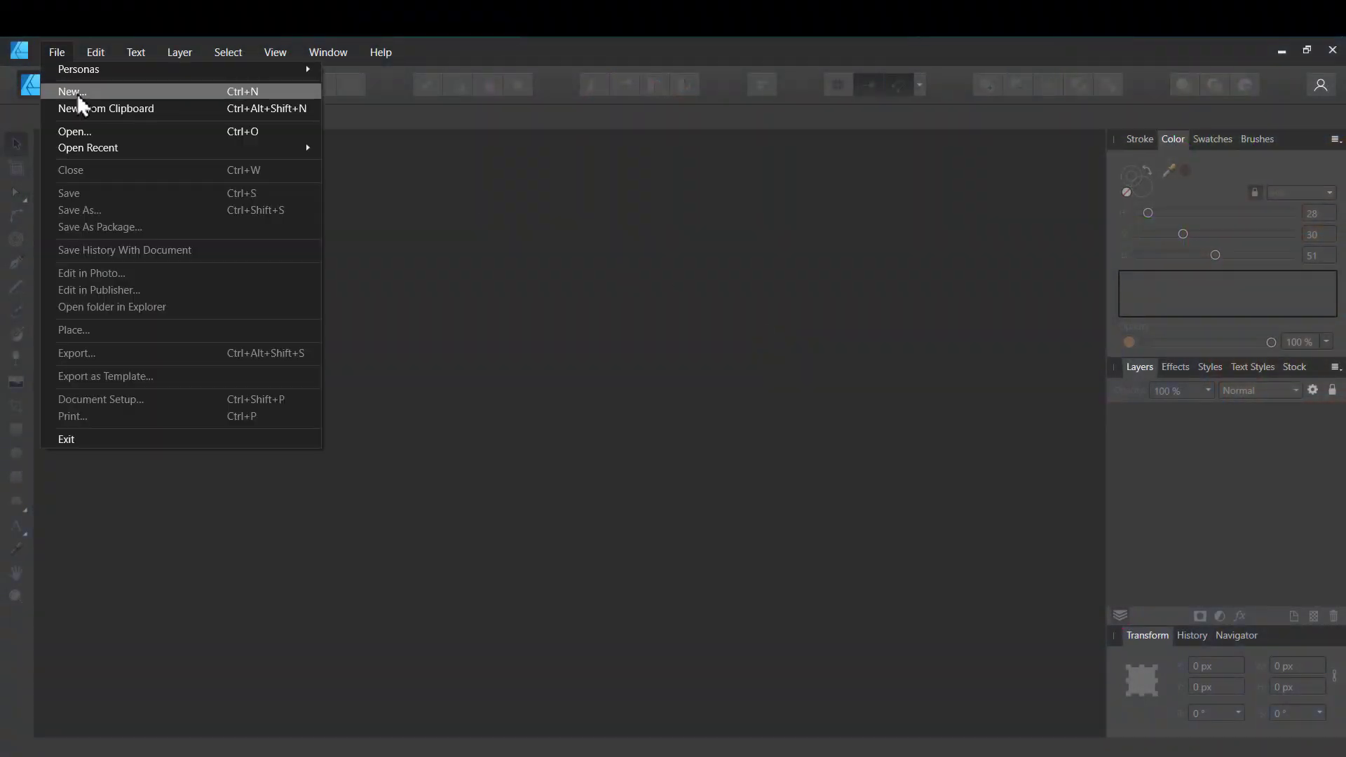
pyautogui.click(427, 177)
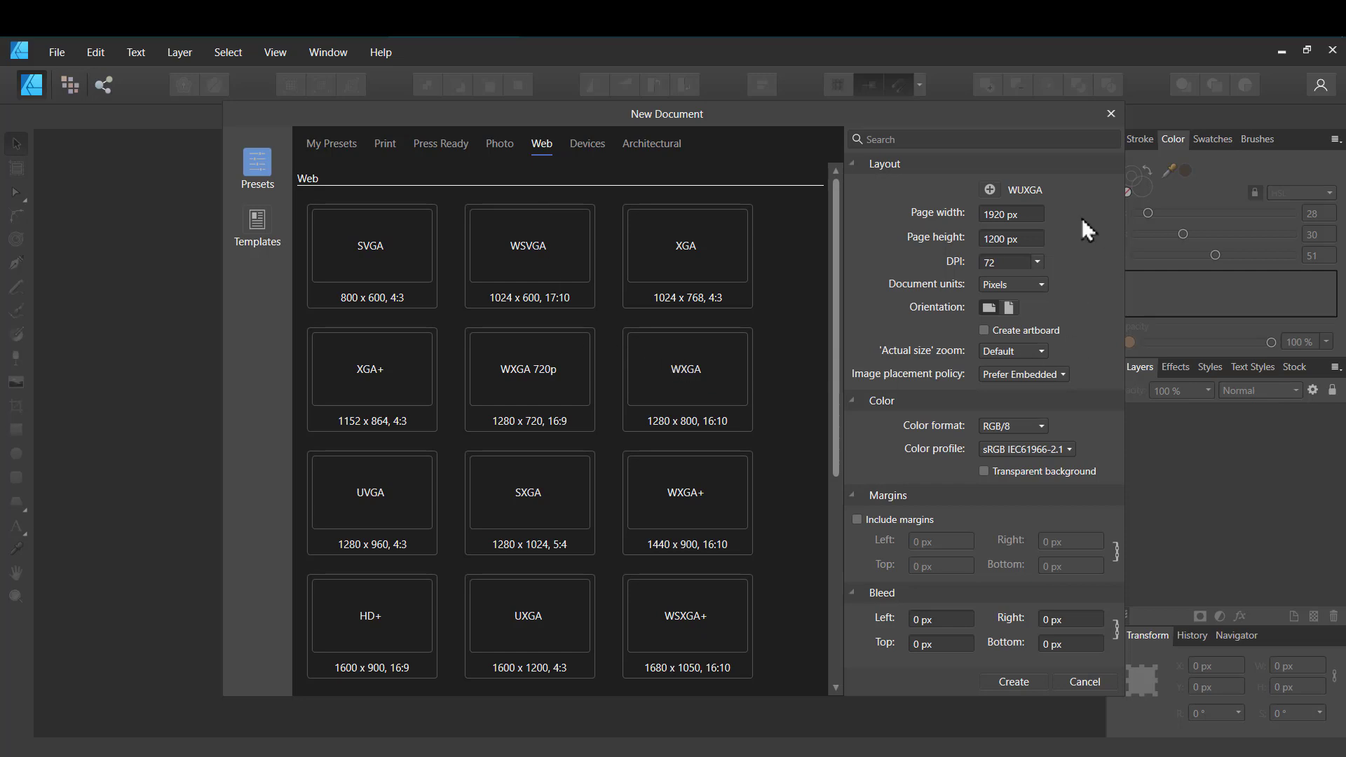
pyautogui.click(965, 240)
pyautogui.write('256')
pyautogui.click(1033, 216)
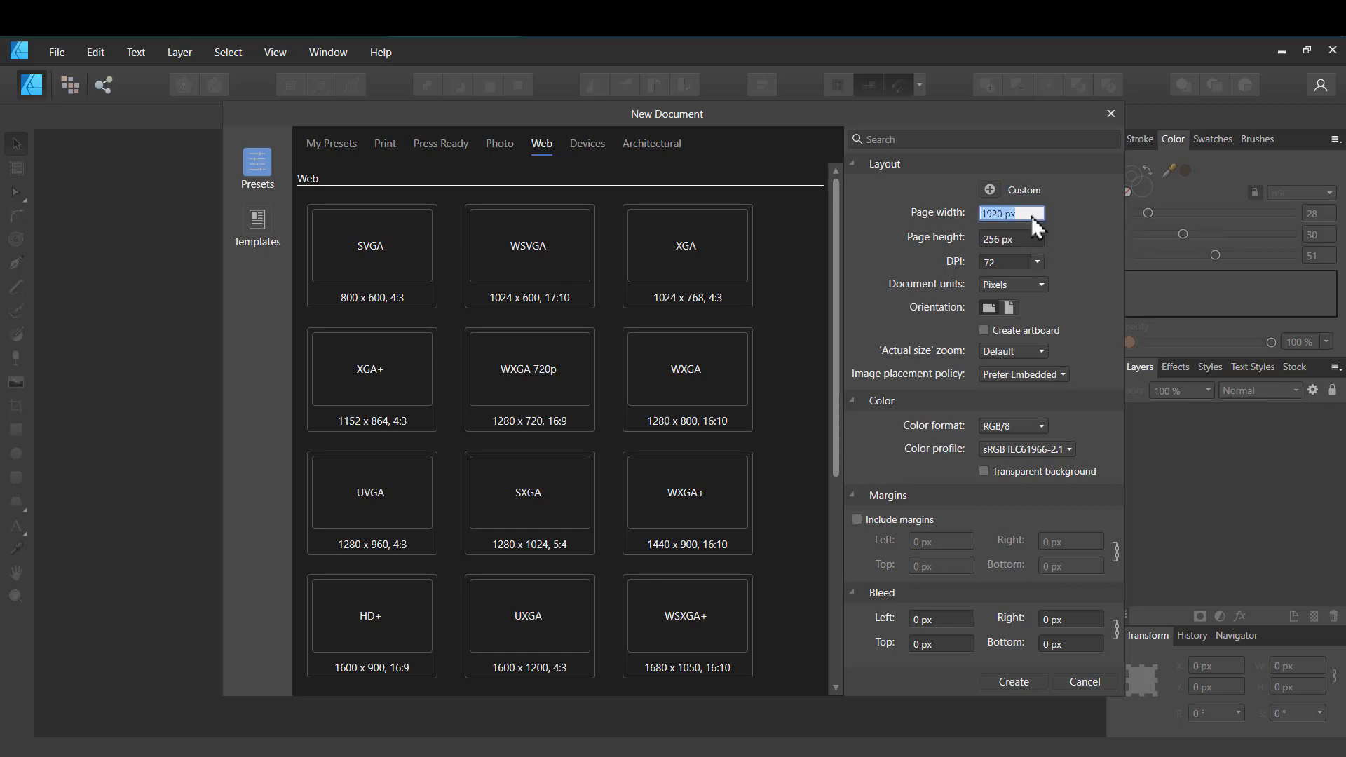
pyautogui.write('10')
pyautogui.click(1014, 684)
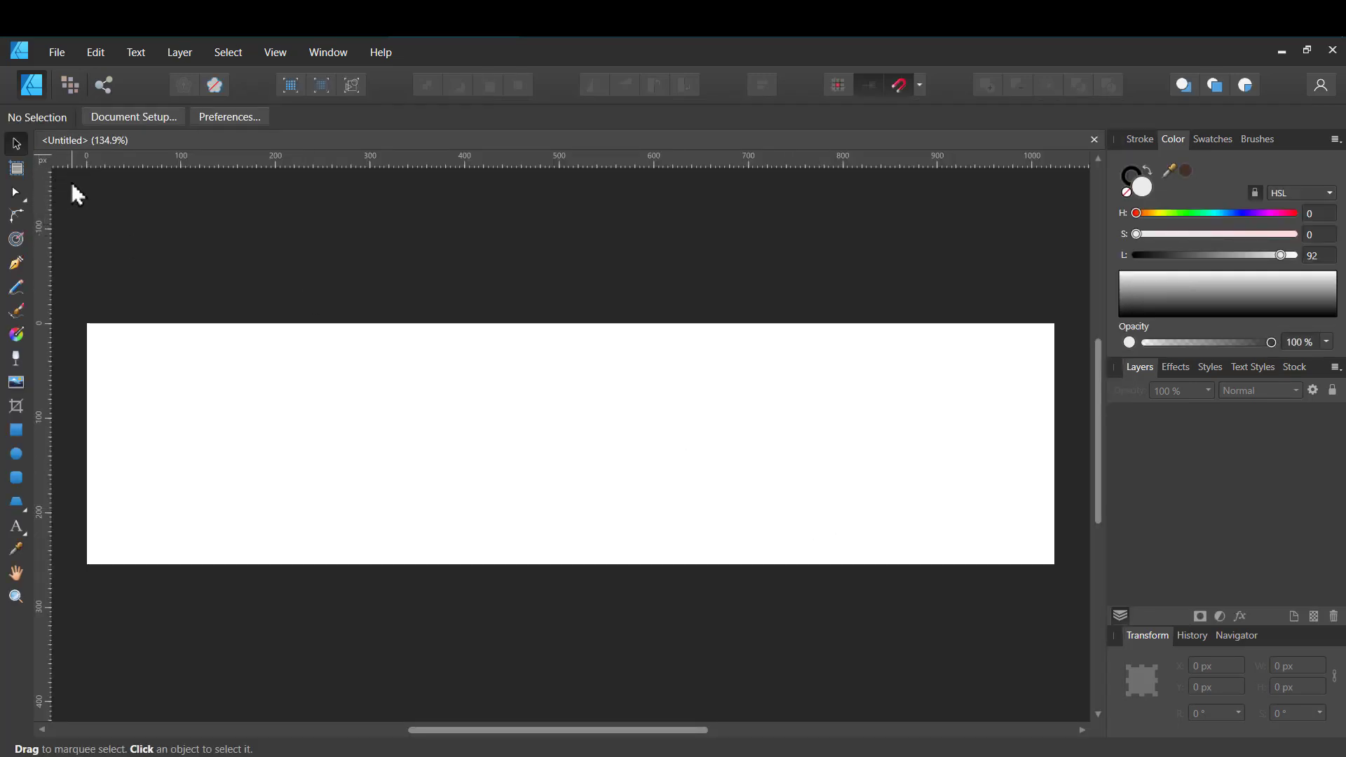
# Draw a rectangle about 132 by 92 px near the page's upper-left area and remove its fill.
pyautogui.click(16, 430)
pyautogui.moveTo(220, 357); pyautogui.dragTo(346, 444)
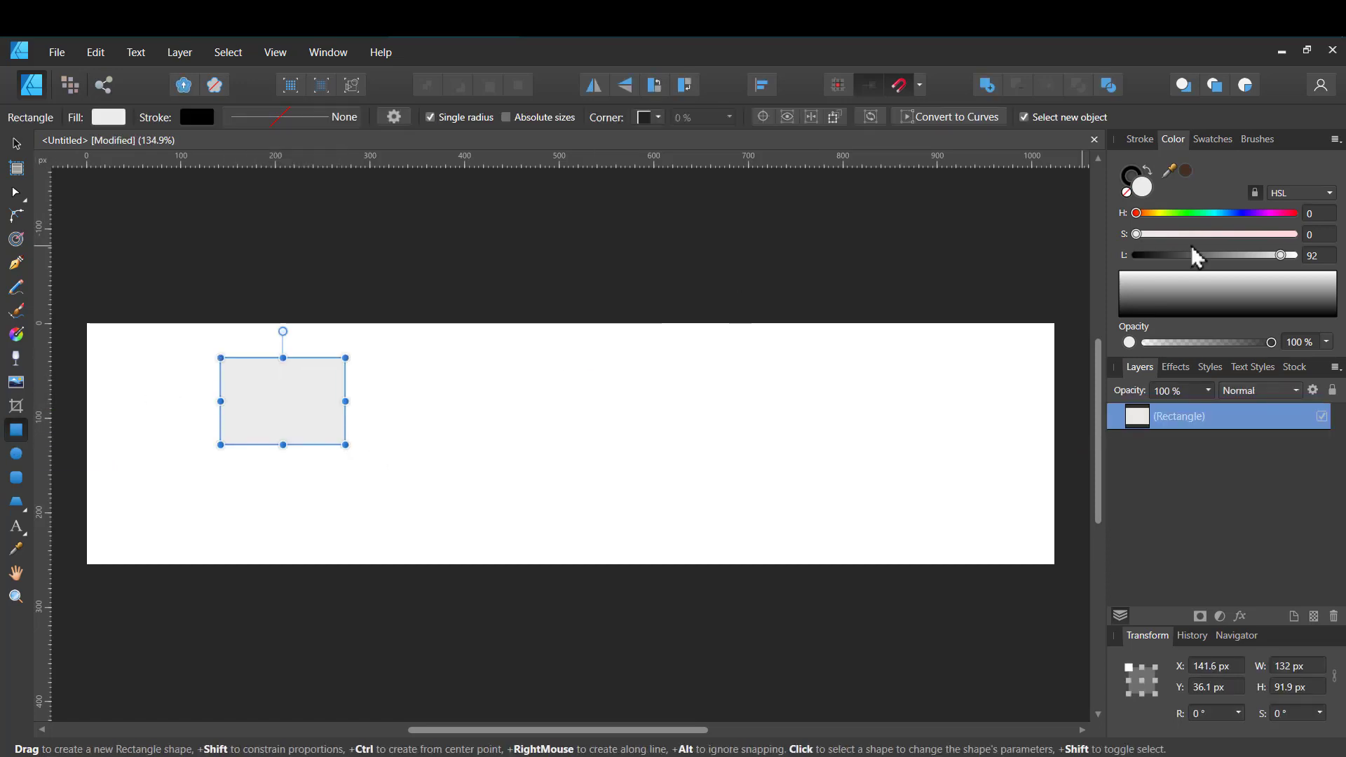
pyautogui.click(1126, 192)
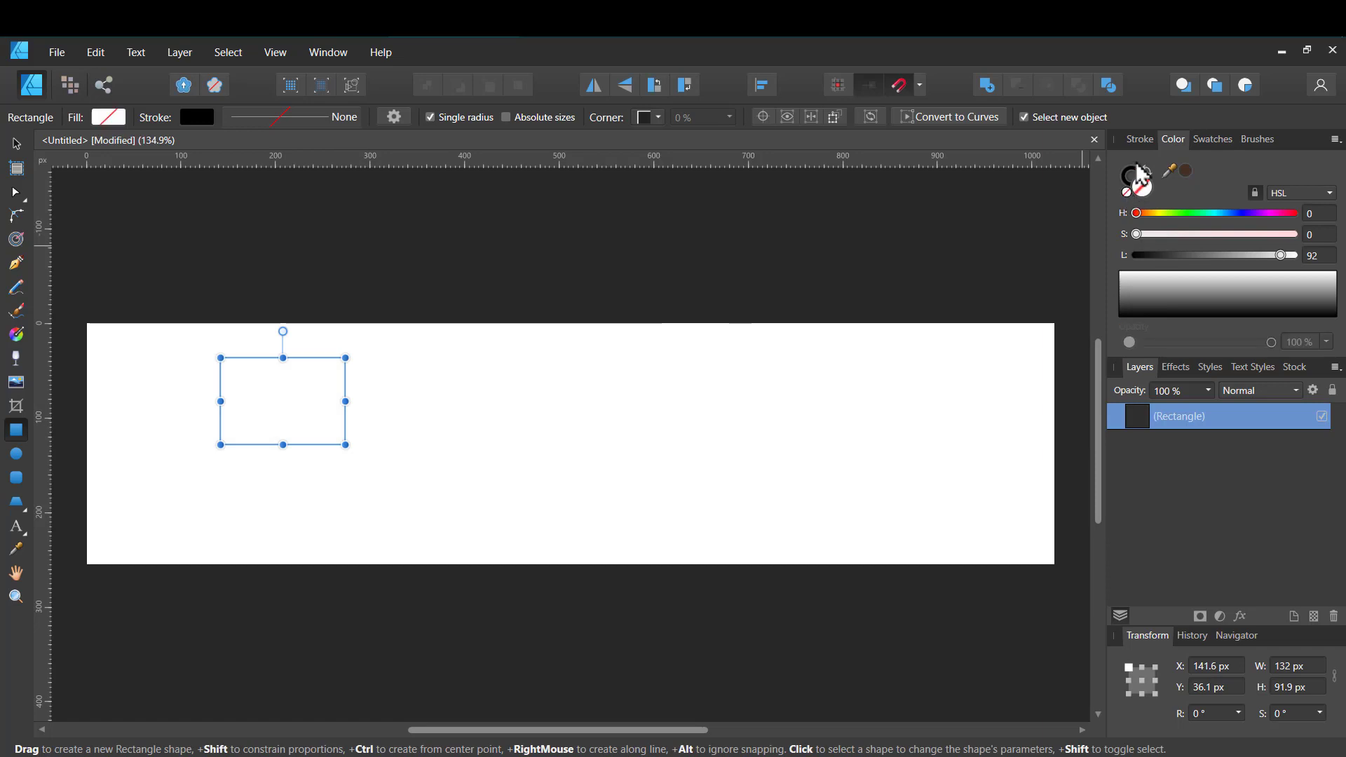
# Give the rectangle a 6.5 pt pink stroke with HSL values 336, 100, 51.
pyautogui.click(1141, 139)
pyautogui.moveTo(1192, 196)
pyautogui.mouseDown()
pyautogui.moveTo(1206, 201)
pyautogui.moveTo(1196, 197)
pyautogui.mouseUp()
pyautogui.click(1173, 139)
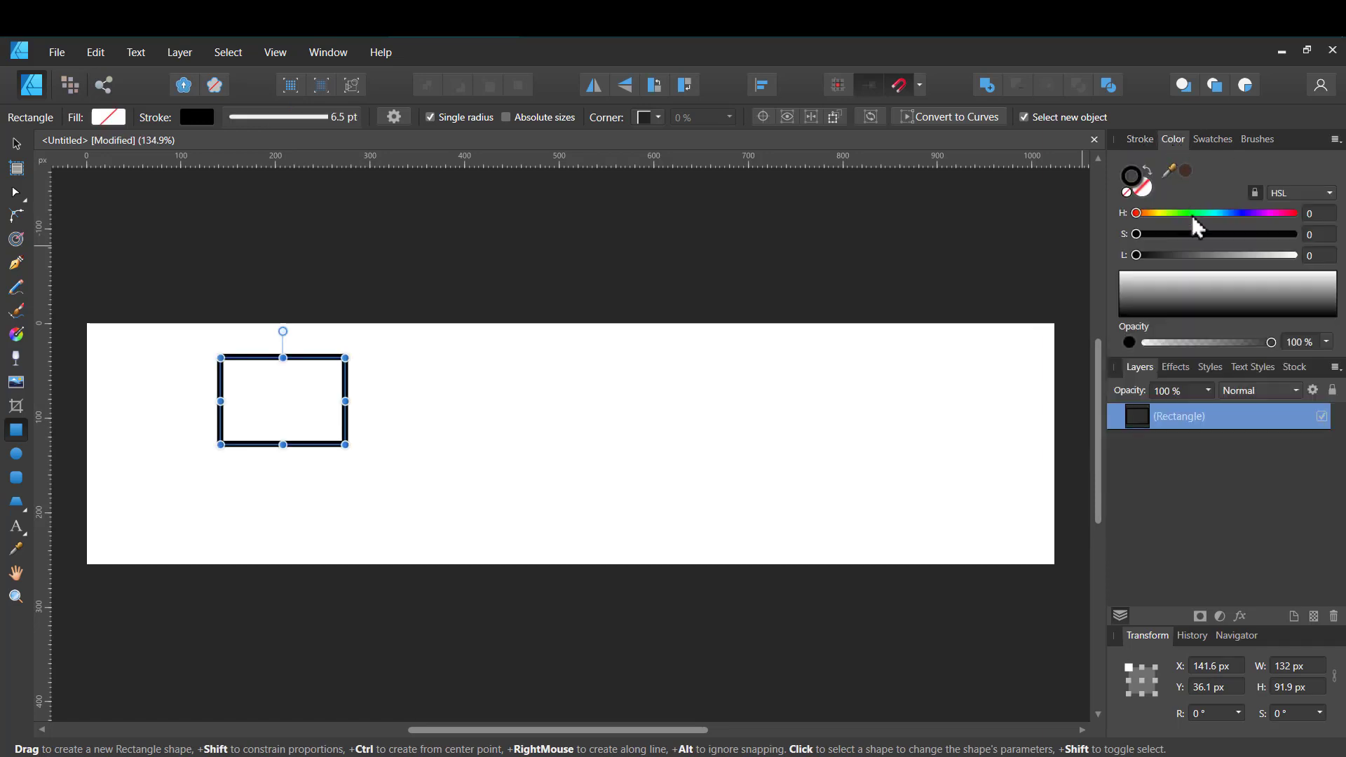
pyautogui.click(1283, 213)
pyautogui.click(1238, 236)
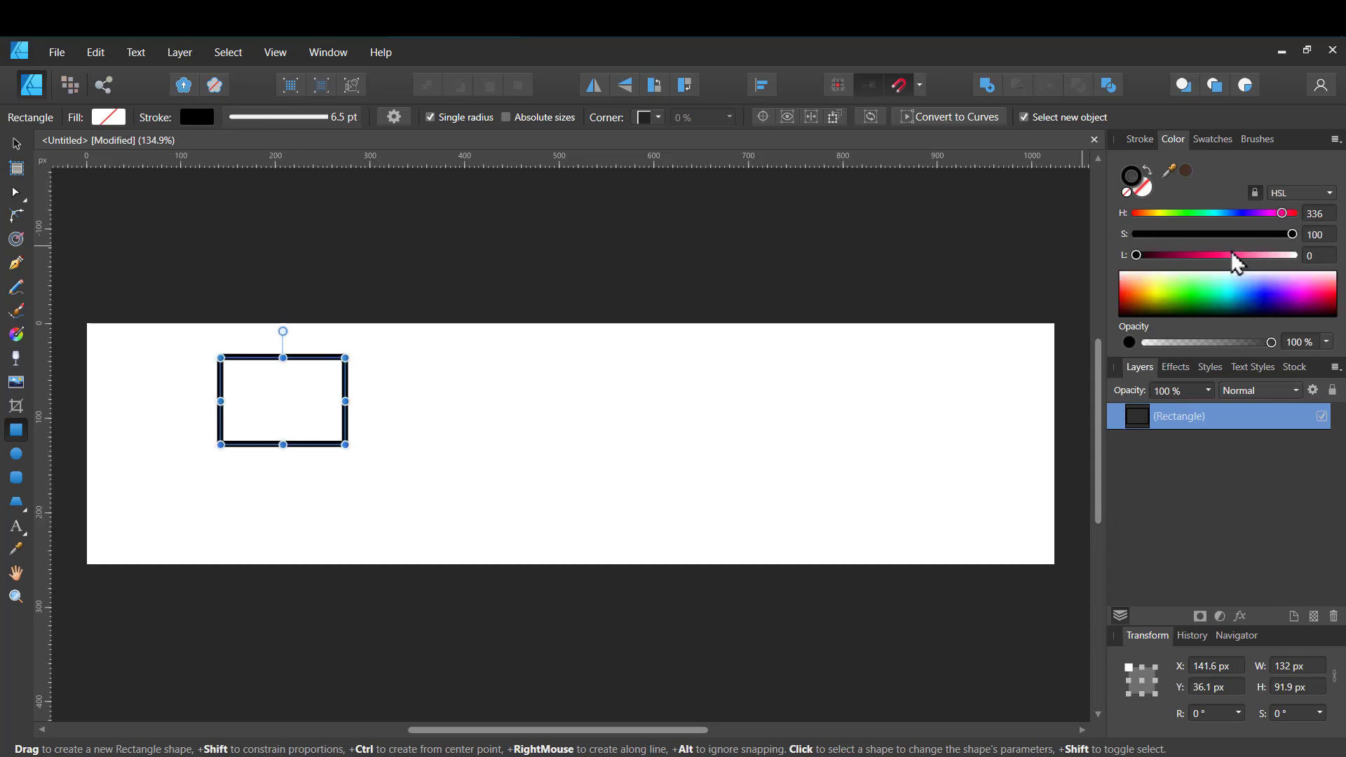
pyautogui.click(1215, 255)
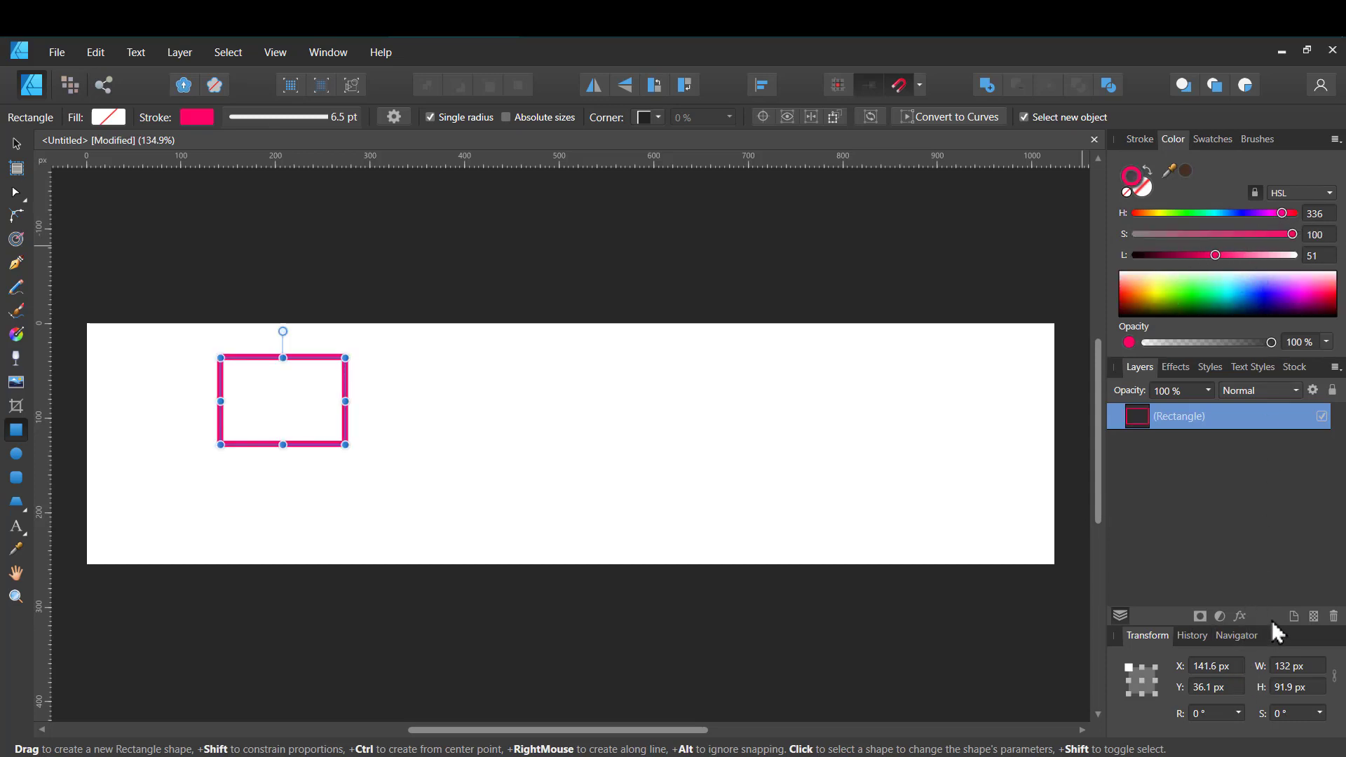
# Resize the rectangle to a width of 256 px and a height of 256 px.
pyautogui.click(1308, 671)
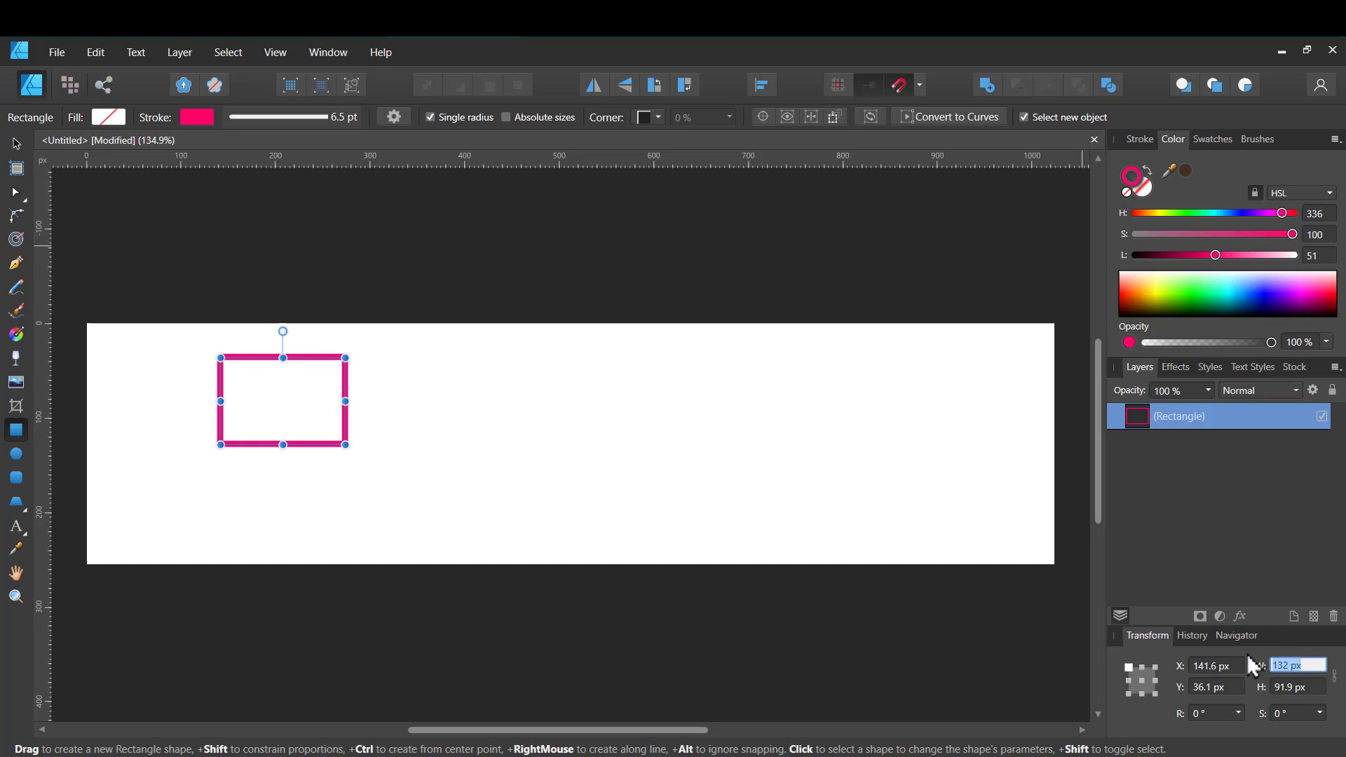
pyautogui.write('256 px')
pyautogui.press('Return')
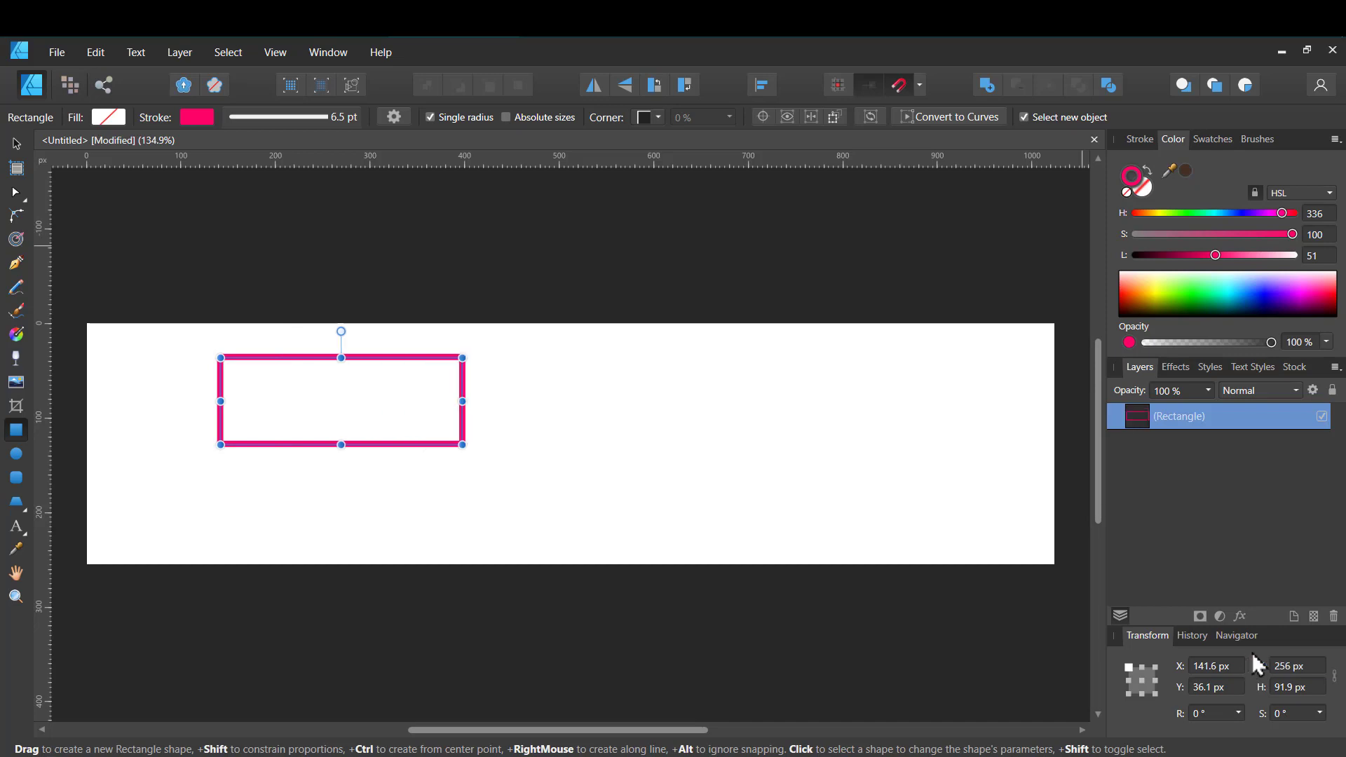
pyautogui.click(1275, 687)
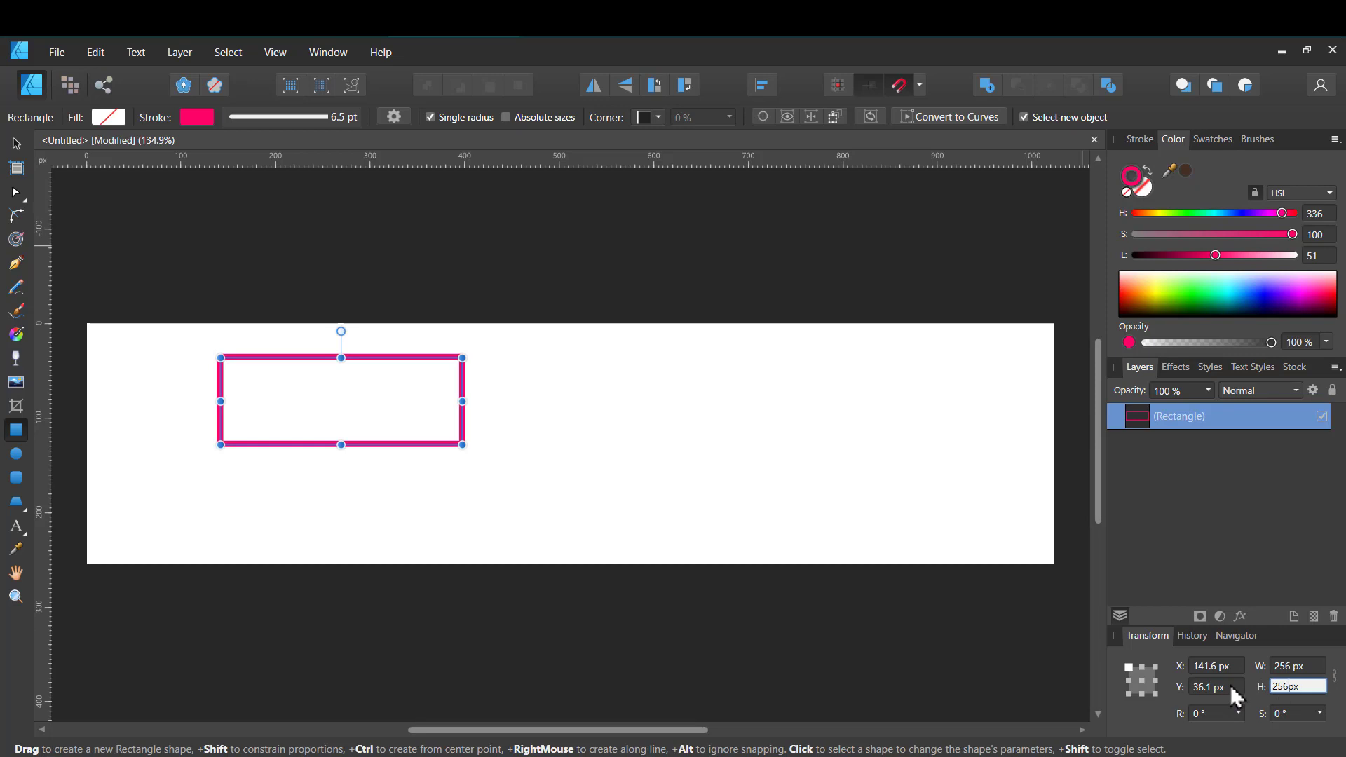
pyautogui.write('256px')
pyautogui.press('Return')
# Snap the square to the page's upper-left corner and add a vertical guide along its right edge at 256 px.
pyautogui.click(16, 144)
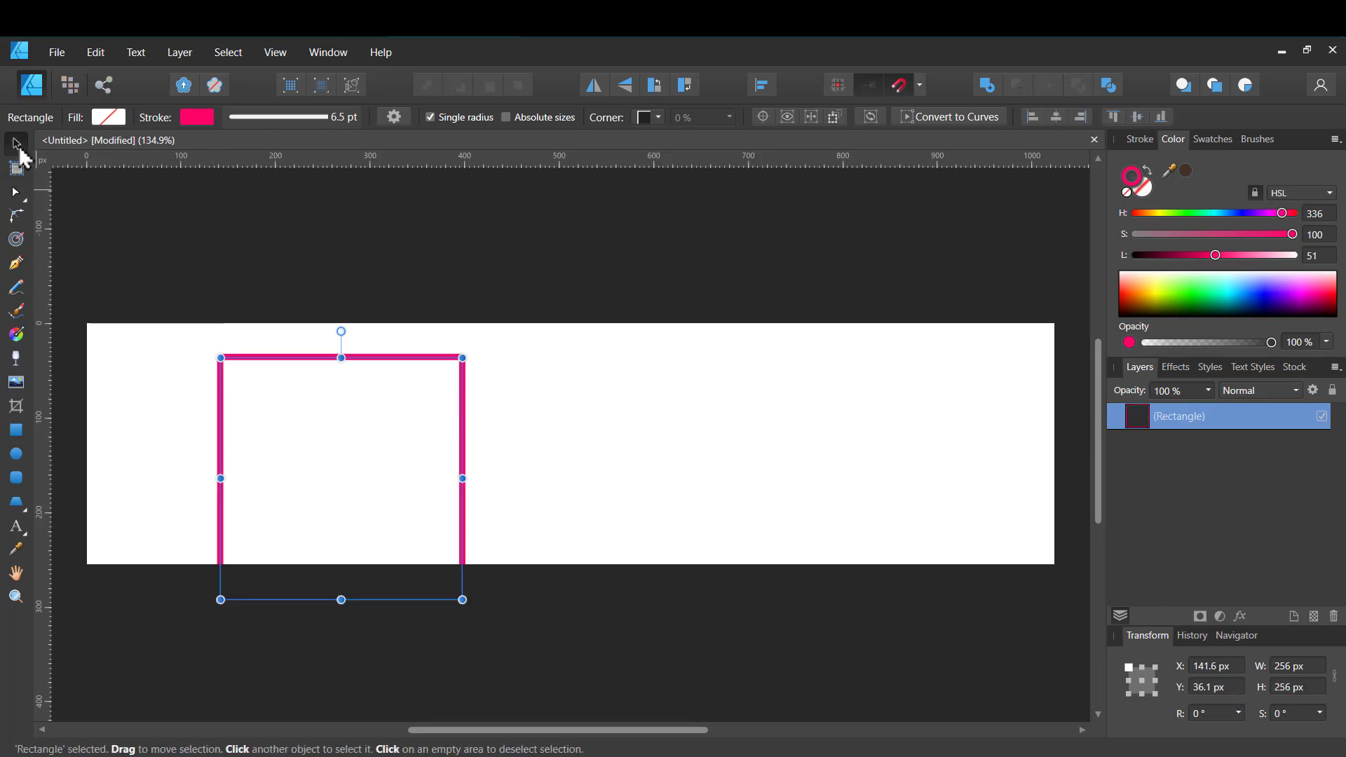
pyautogui.moveTo(409, 370); pyautogui.dragTo(276, 334)
pyautogui.moveTo(45, 391); pyautogui.dragTo(330, 373)
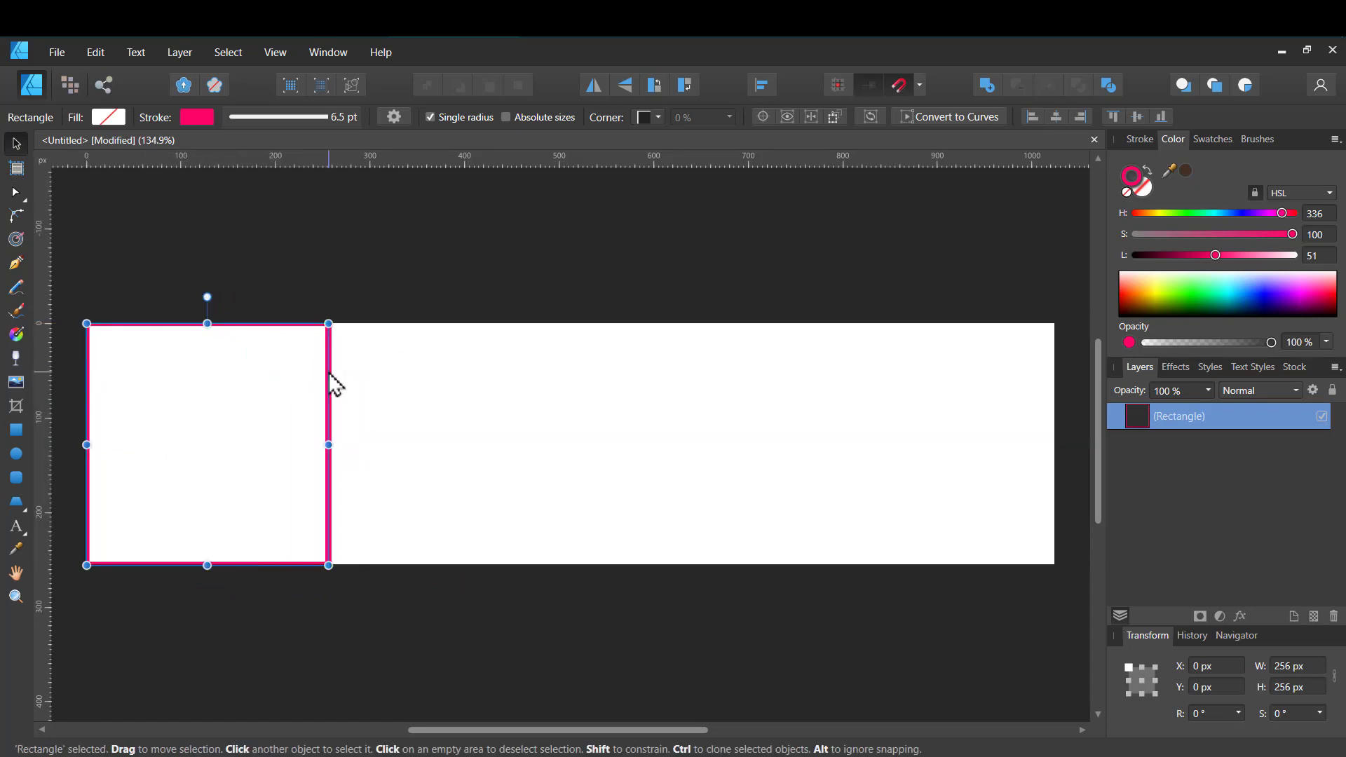
# Move the square one width at a time across the page, adding vertical guides along its right edge at 512 px and 768 px.
pyautogui.moveTo(190, 327); pyautogui.dragTo(439, 337)
pyautogui.moveTo(42, 398); pyautogui.dragTo(571, 414)
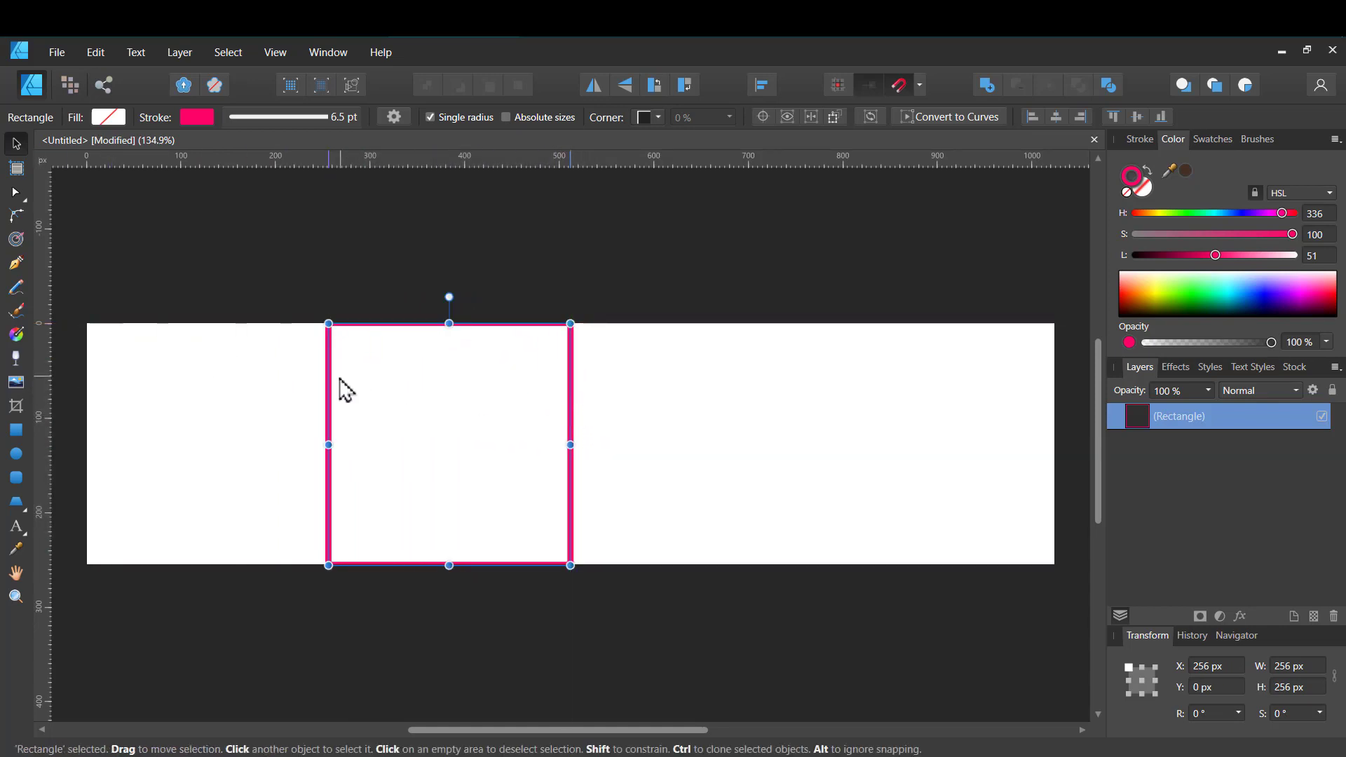
pyautogui.moveTo(335, 390); pyautogui.dragTo(554, 395)
pyautogui.moveTo(45, 405); pyautogui.dragTo(807, 412)
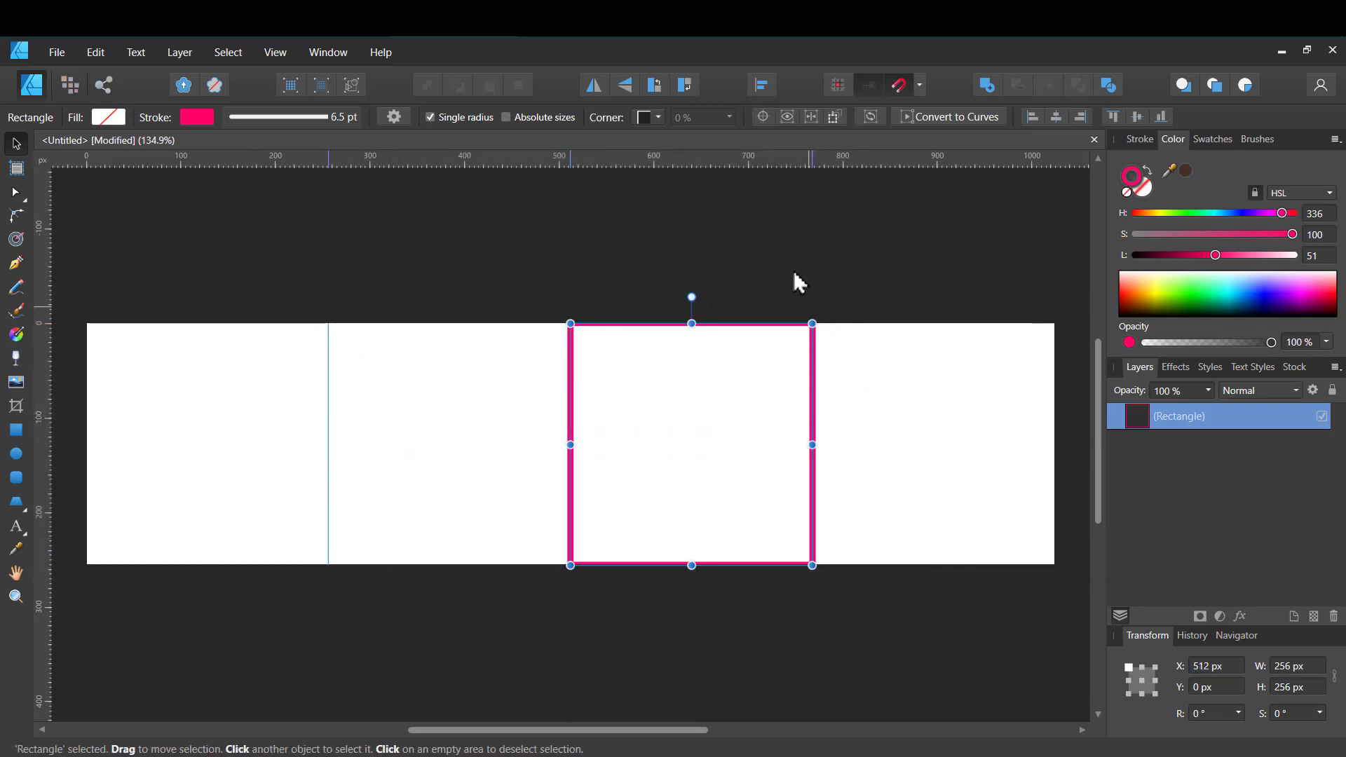
# Add a horizontal guide through the square's vertical centre and delete the square.
pyautogui.moveTo(775, 163); pyautogui.dragTo(748, 444)
pyautogui.press('Delete')
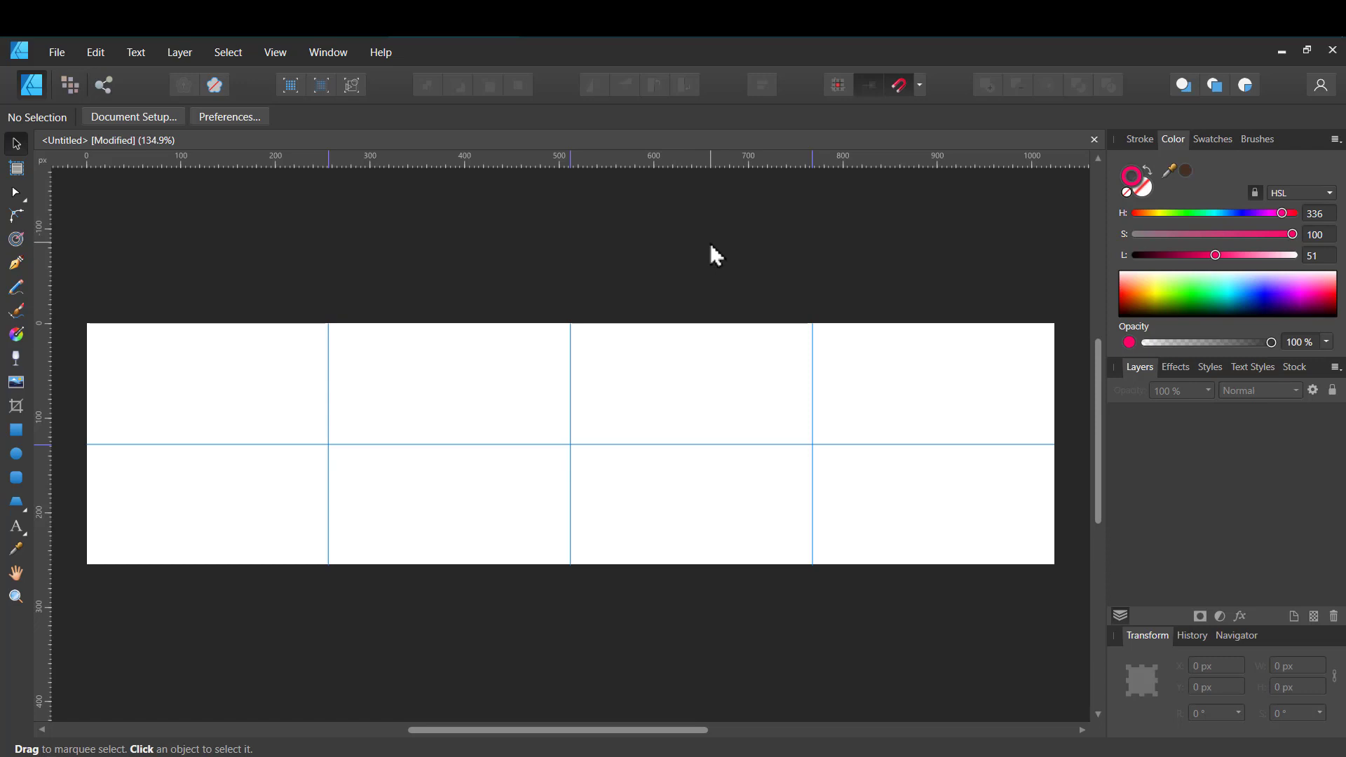
# Draw a 256 px square filling the first guide cell and remove its stroke.
pyautogui.click(18, 510)
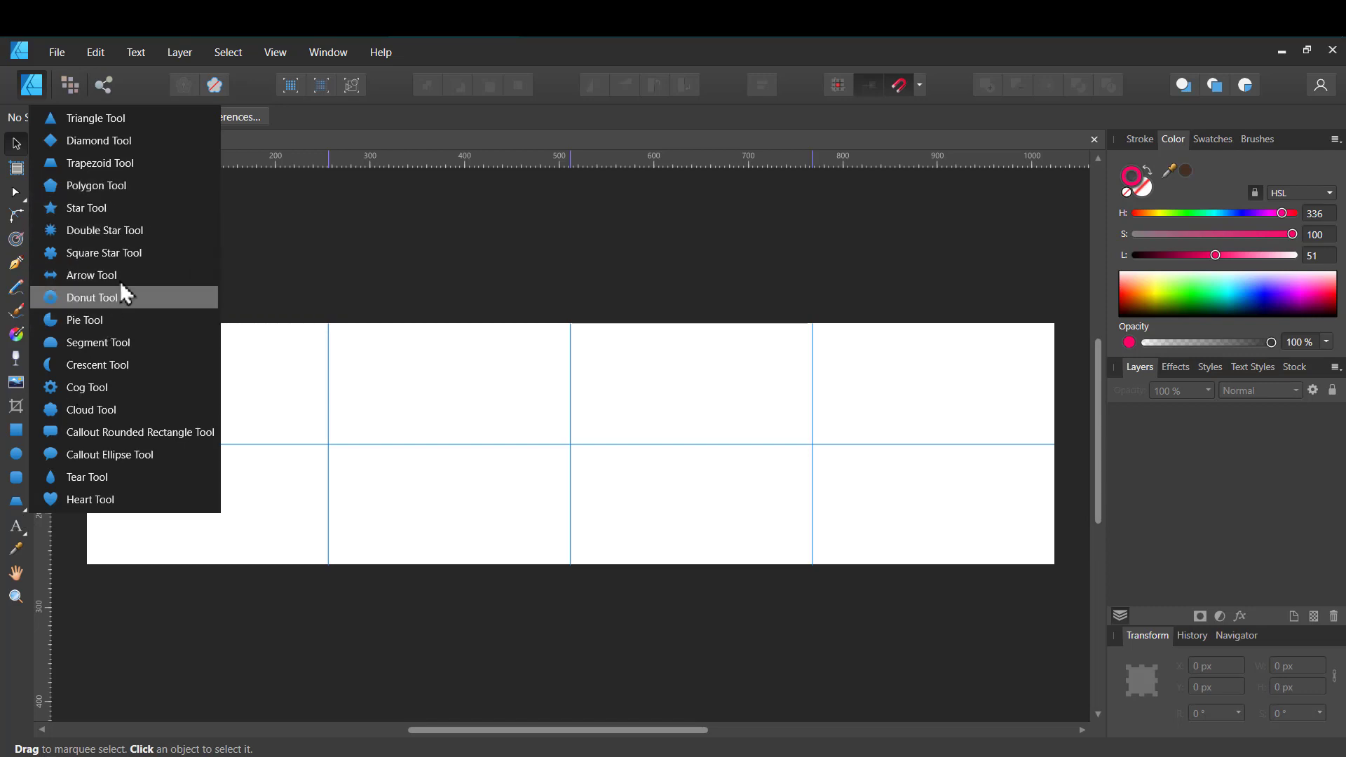
pyautogui.click(141, 185)
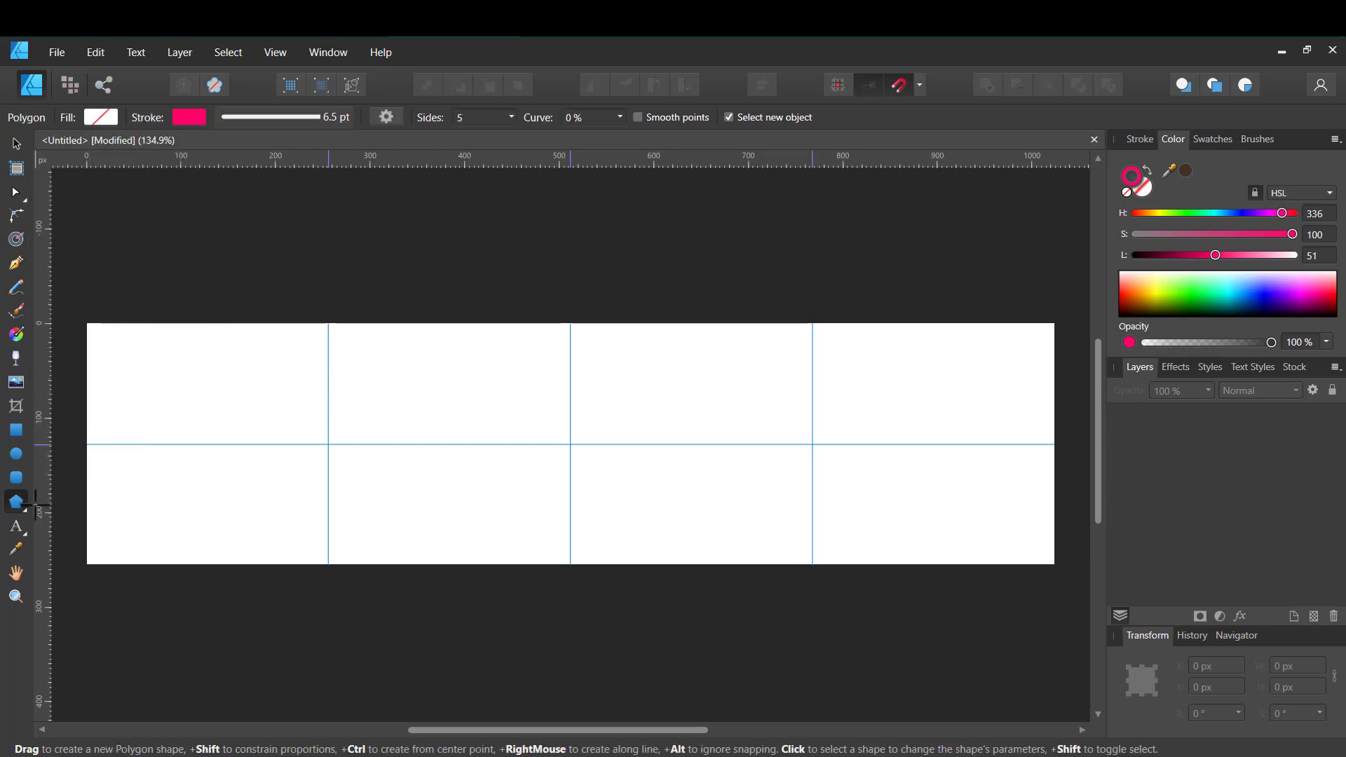
pyautogui.click(17, 430)
pyautogui.moveTo(88, 324); pyautogui.dragTo(328, 564)
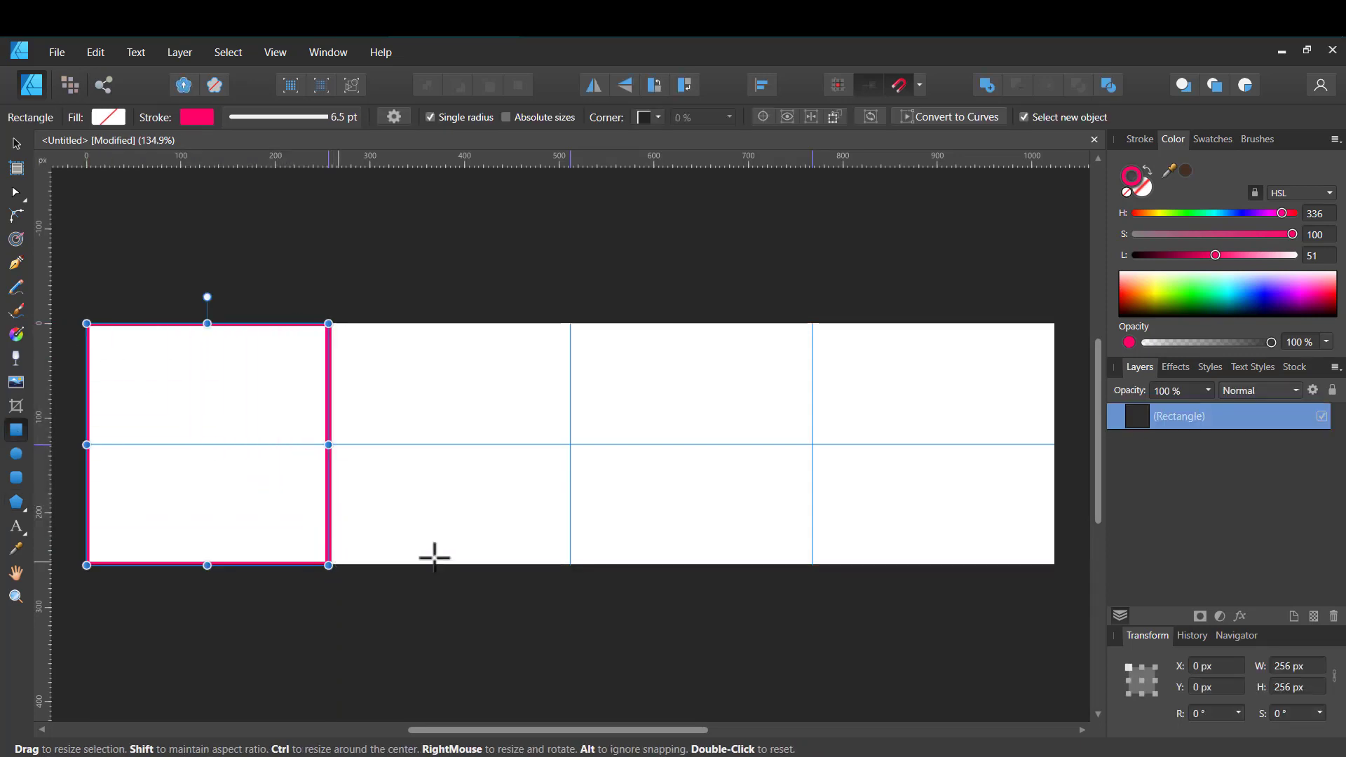
pyautogui.click(1125, 194)
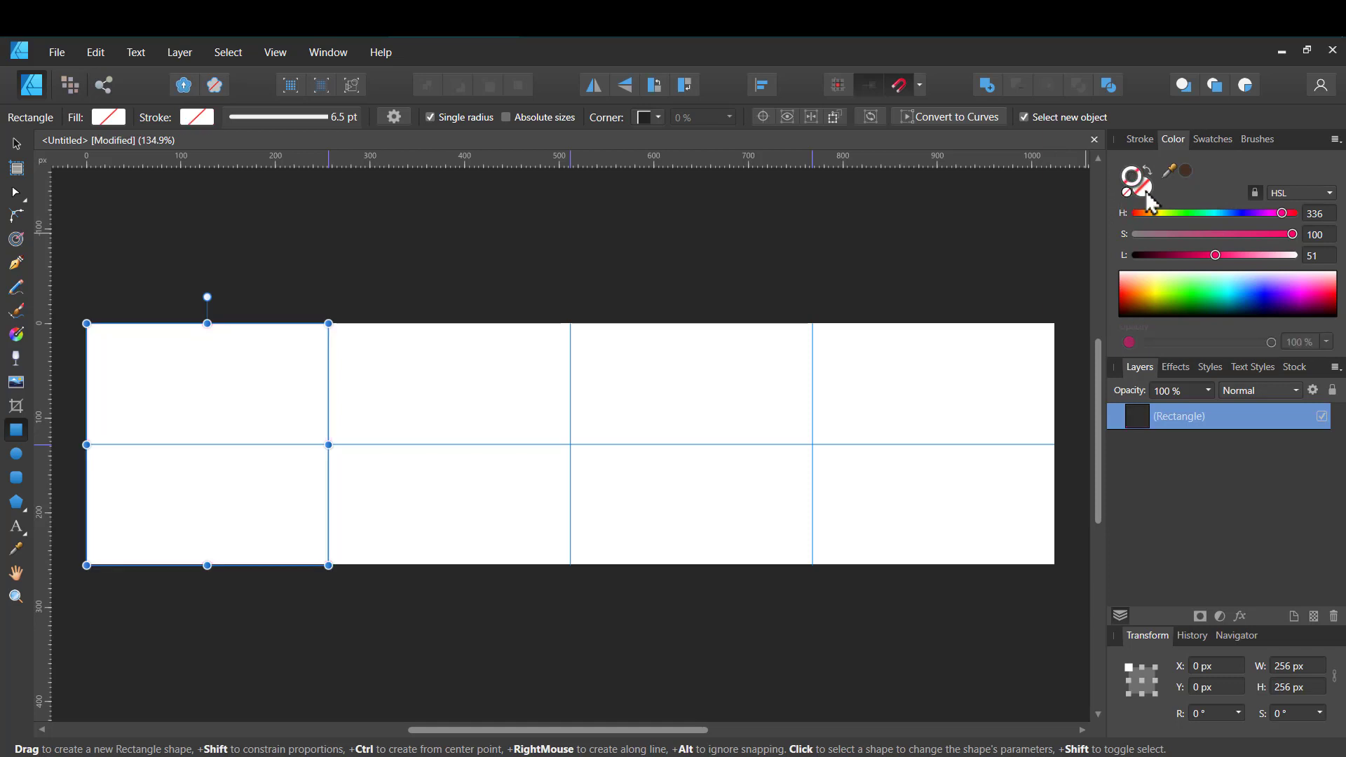
# Fill the square with light blue using HSL values 190, 100, 63.
pyautogui.click(1146, 192)
pyautogui.click(1231, 214)
pyautogui.click(1288, 234)
pyautogui.click(1219, 213)
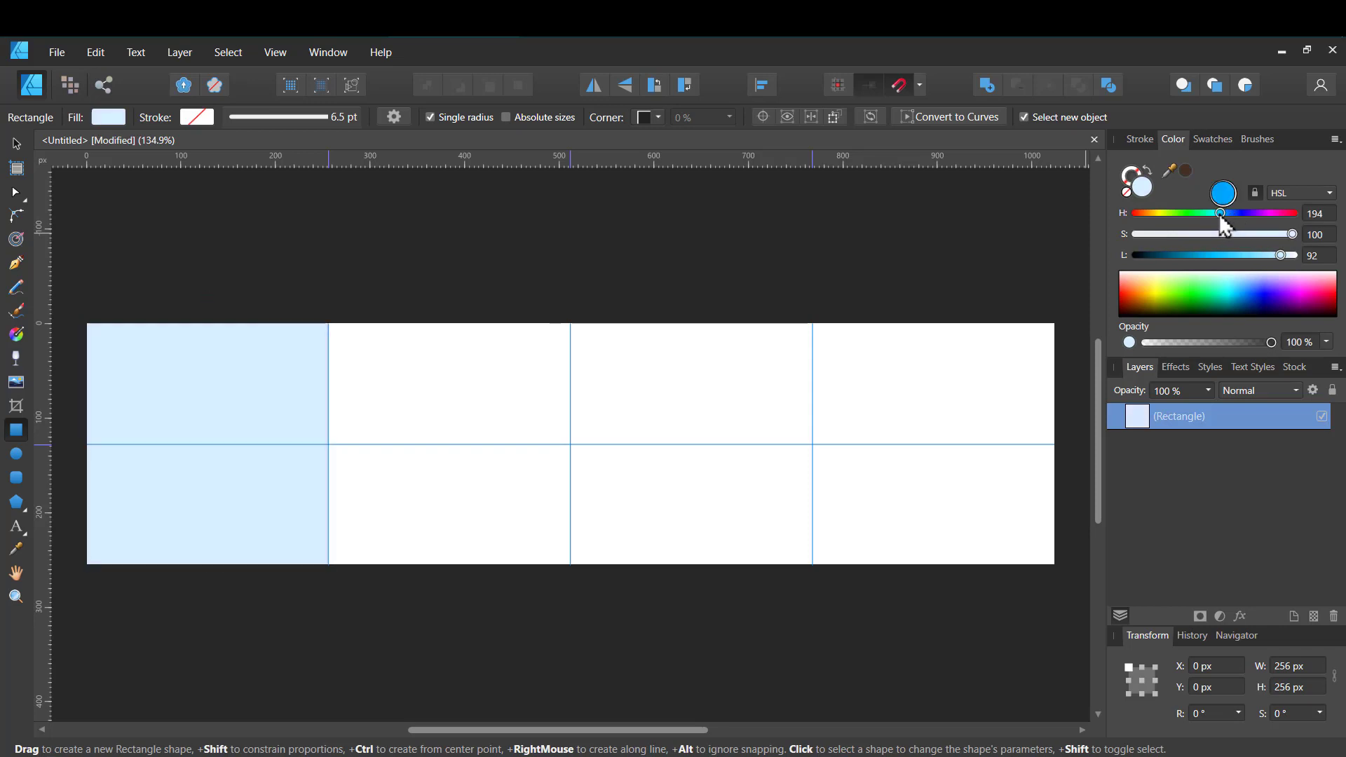
pyautogui.click(1235, 255)
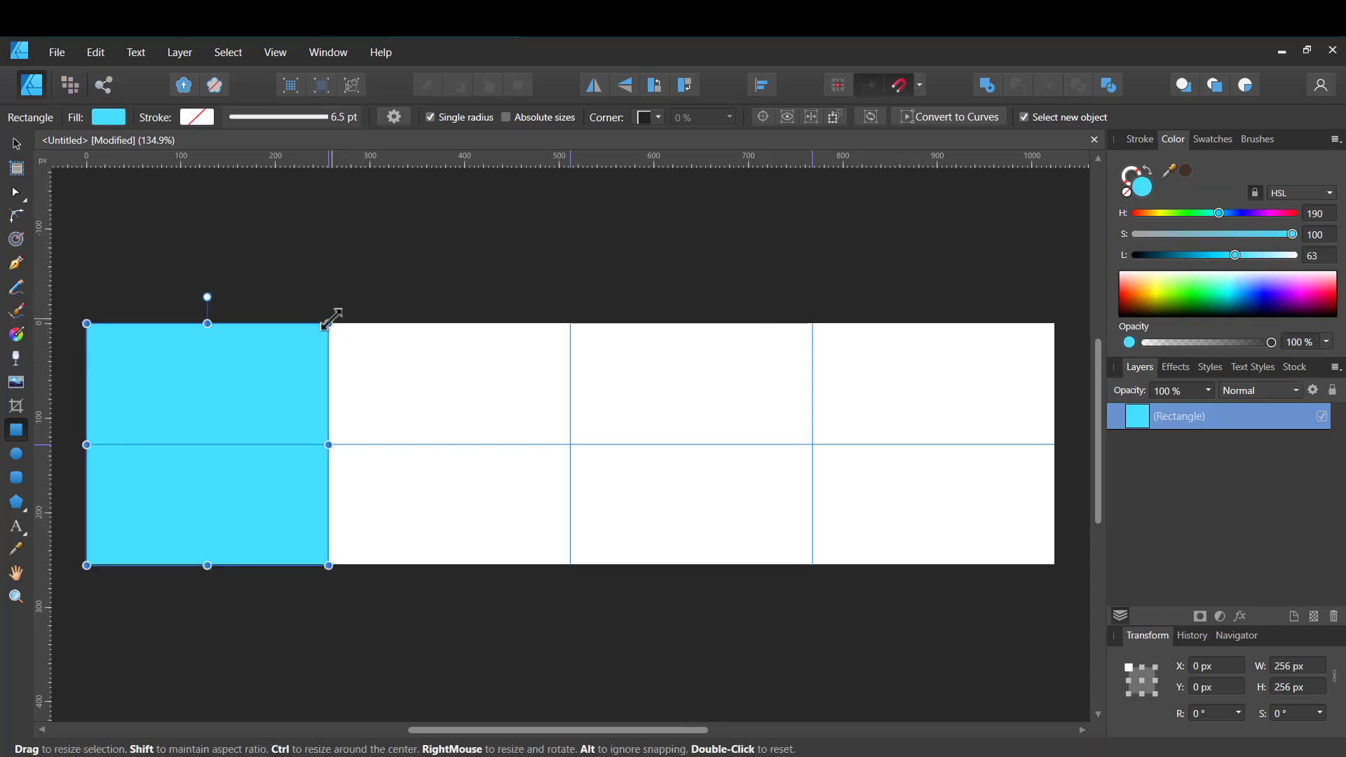
# Shrink the square around its centre to about 231.5 px and give it rounded corners of 25%.
pyautogui.moveTo(328, 322)
pyautogui.mouseDown()
pyautogui.moveTo(296, 350)
pyautogui.moveTo(326, 339)
pyautogui.mouseUp()
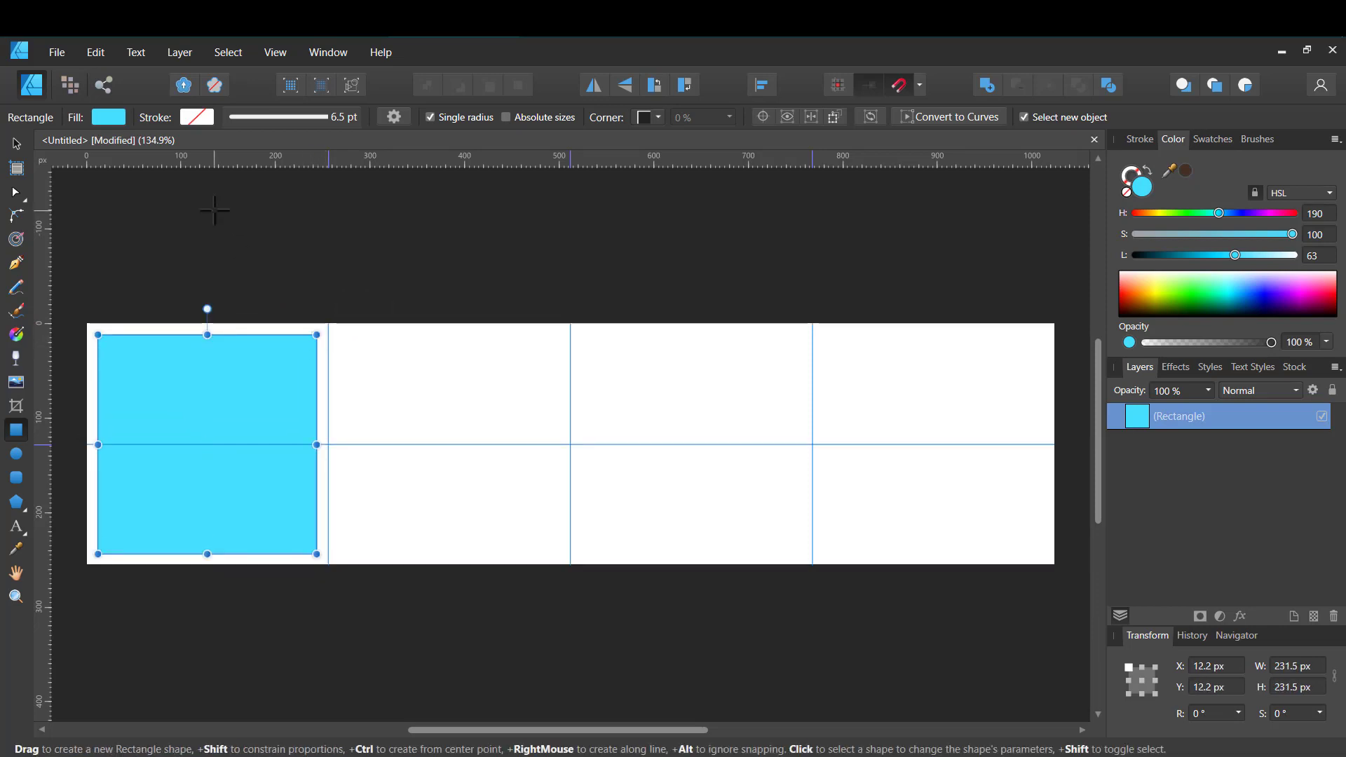
pyautogui.click(658, 117)
pyautogui.click(652, 160)
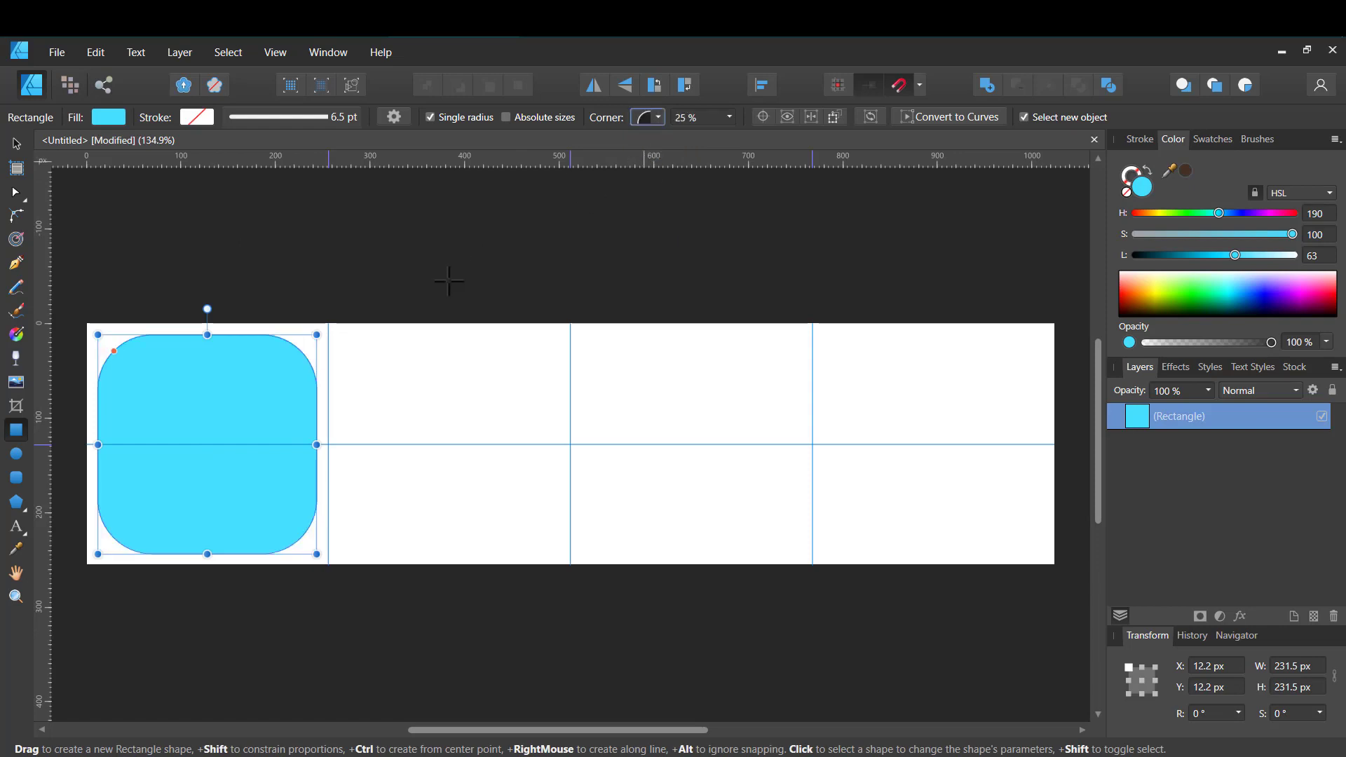
pyautogui.moveTo(116, 348)
pyautogui.mouseDown()
pyautogui.moveTo(126, 364)
pyautogui.moveTo(114, 348)
pyautogui.mouseUp()
# Apply a linear gradient fill running vertically from the rounded square's top edge to its bottom edge.
pyautogui.click(18, 338)
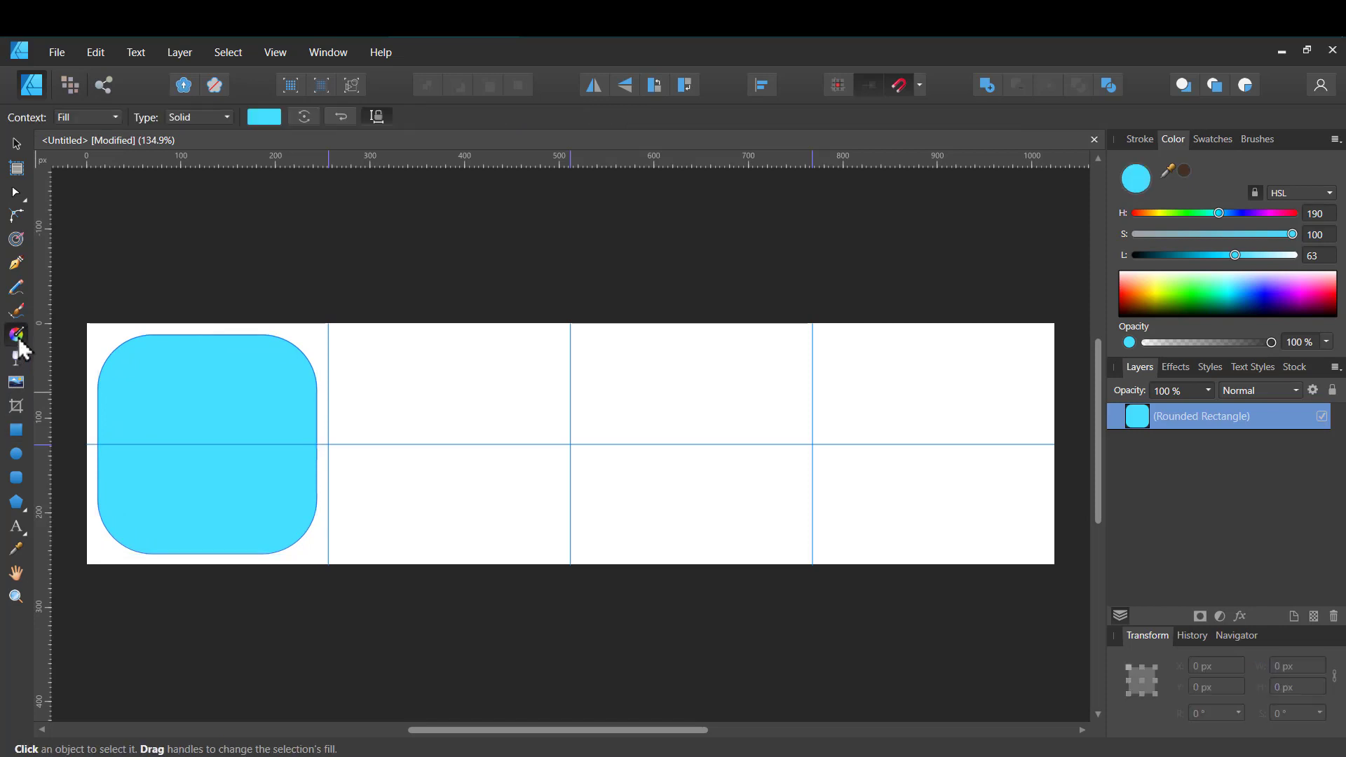
pyautogui.click(181, 119)
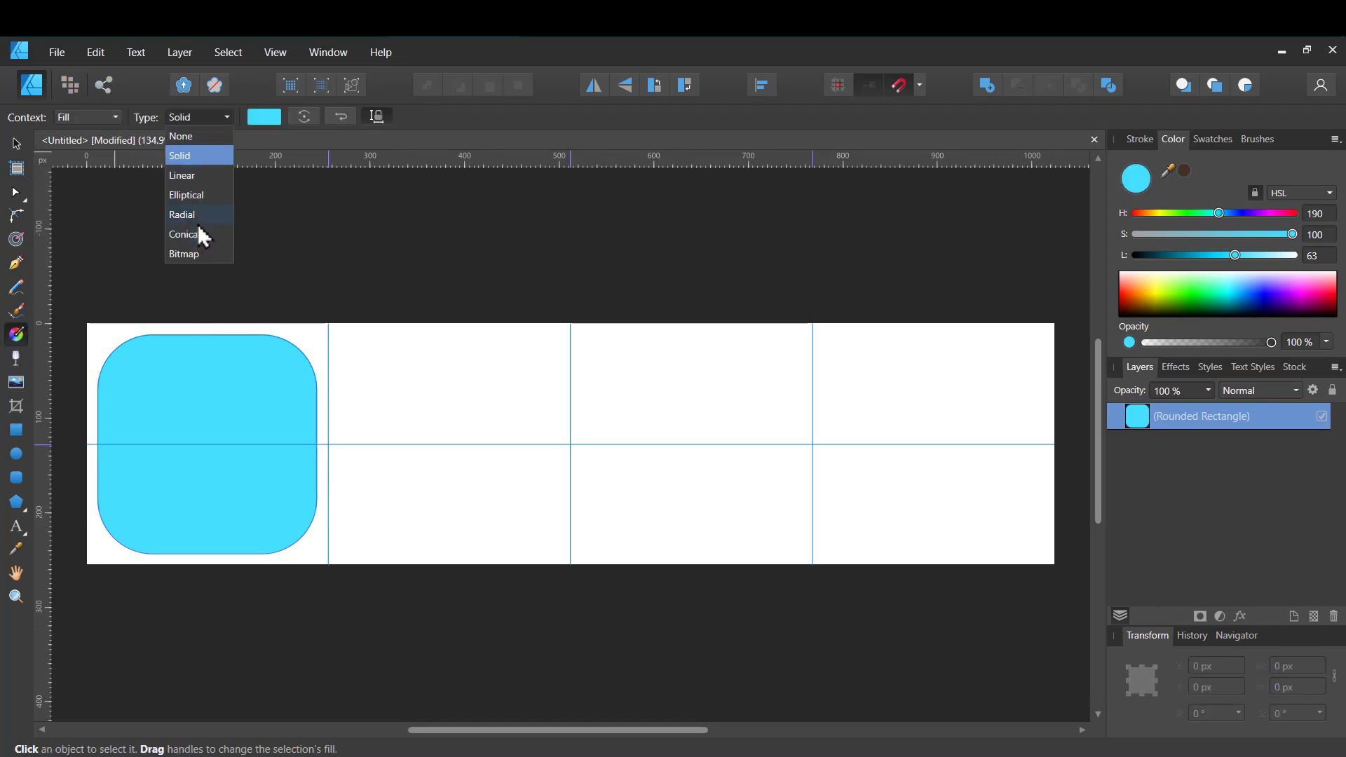
pyautogui.click(205, 176)
pyautogui.moveTo(209, 334); pyautogui.dragTo(208, 554)
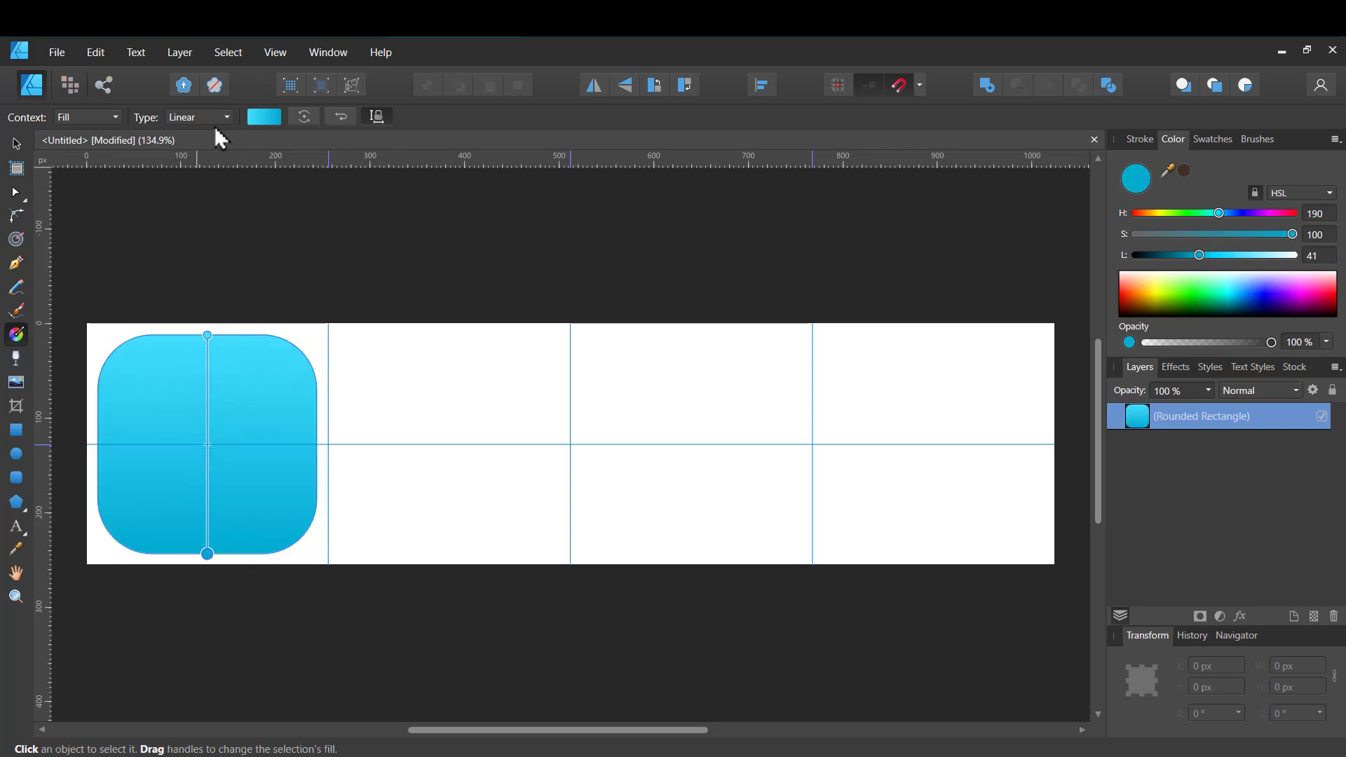
# Set the colour of the gradient's bottom stop to deep blue with HSL values 225, 100, 48.
pyautogui.click(264, 117)
pyautogui.click(400, 194)
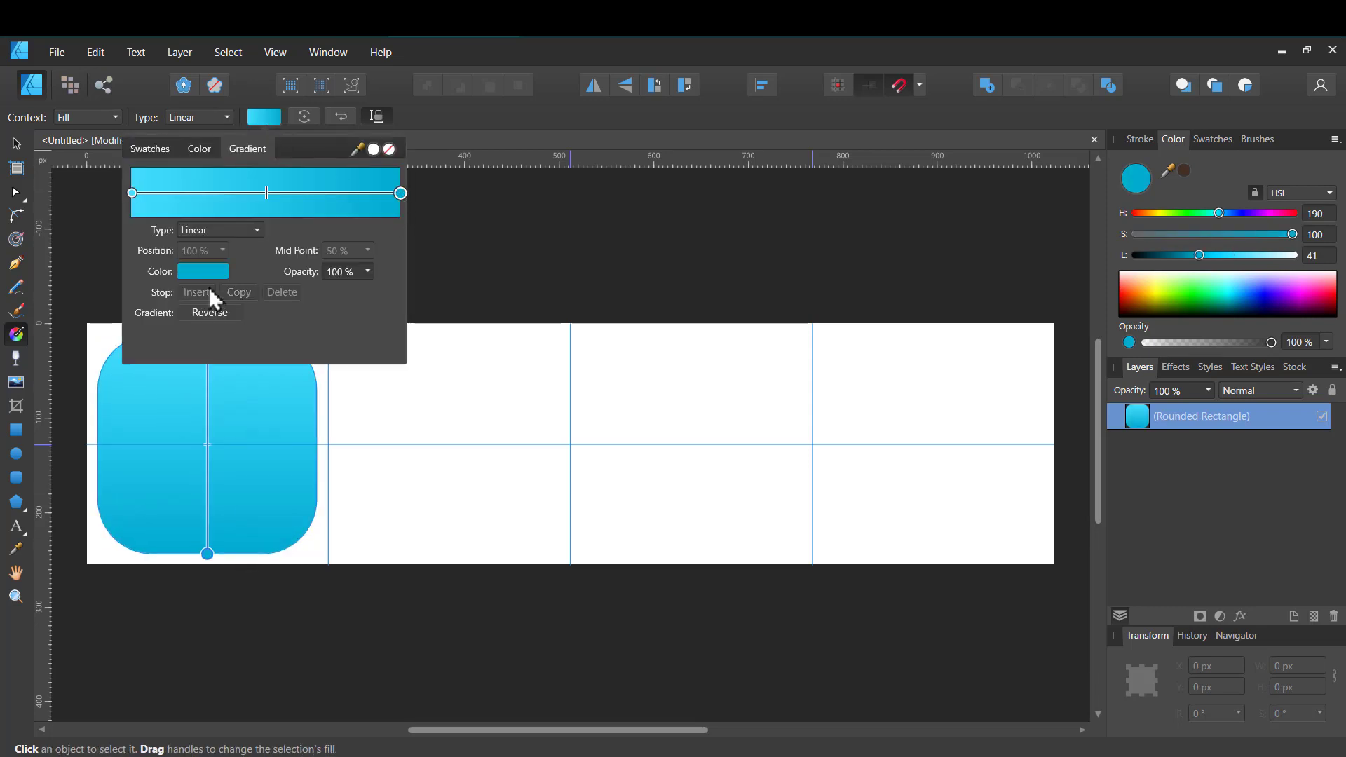
pyautogui.click(214, 273)
pyautogui.moveTo(208, 327); pyautogui.dragTo(213, 328)
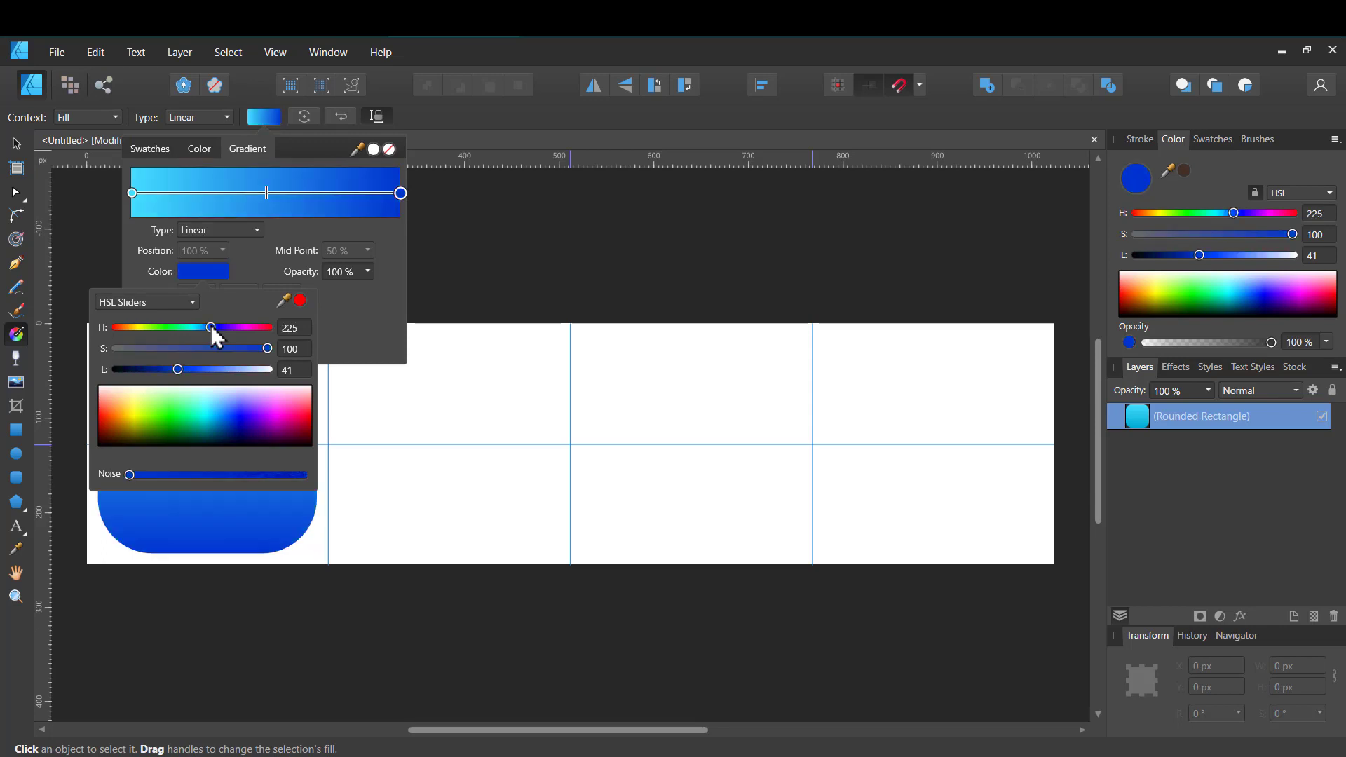
pyautogui.moveTo(181, 372); pyautogui.dragTo(189, 370)
# Change the gradient's top stop to cyan with hue 183 and deselect the rounded square.
pyautogui.click(133, 193)
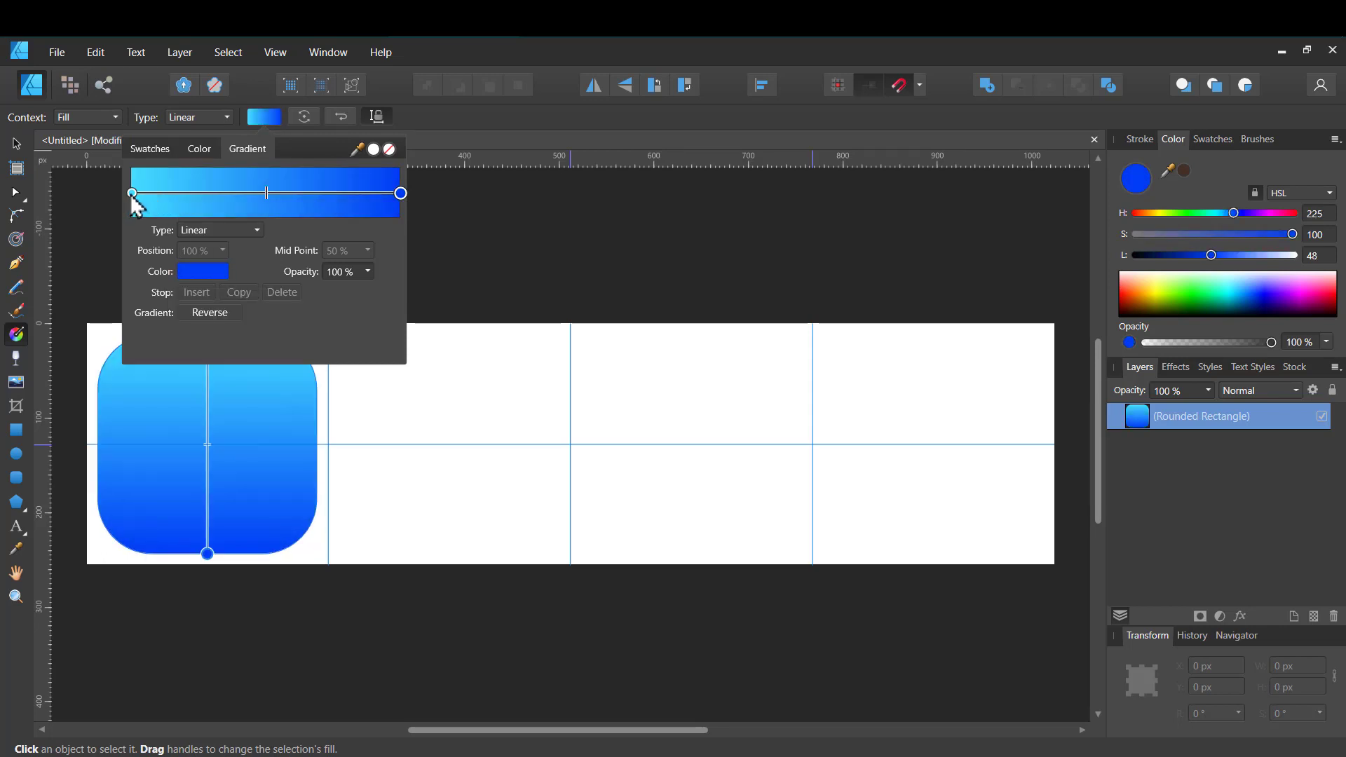
pyautogui.click(133, 193)
pyautogui.click(203, 274)
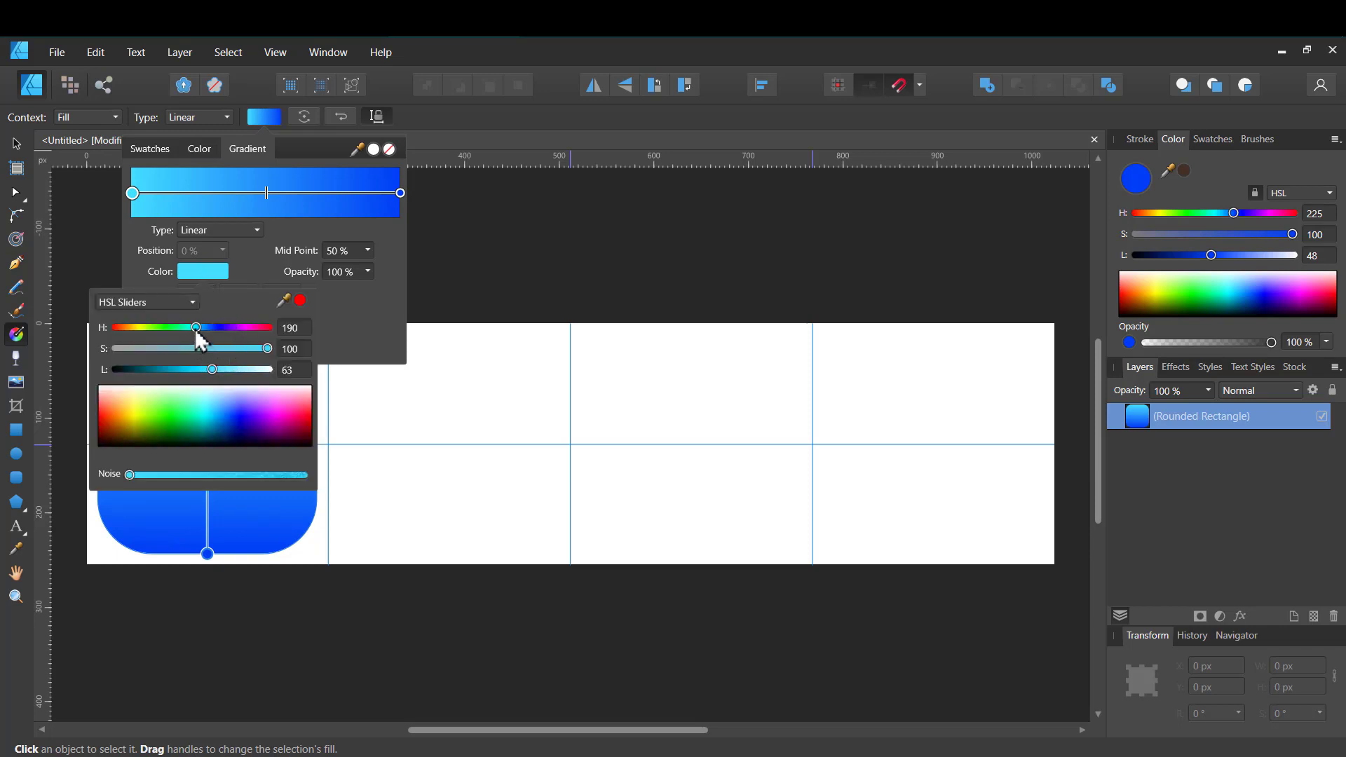
pyautogui.moveTo(197, 330); pyautogui.dragTo(193, 330)
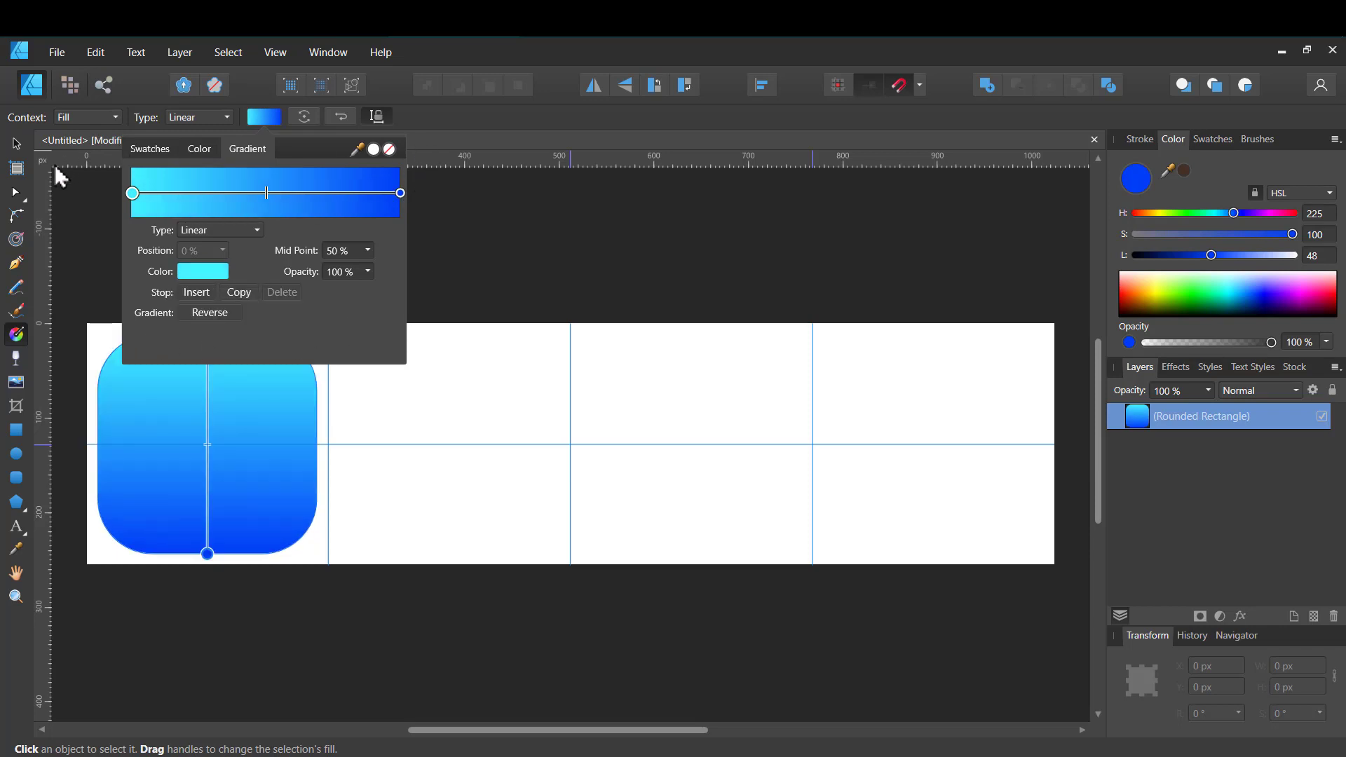
pyautogui.click(19, 146)
pyautogui.click(493, 390)
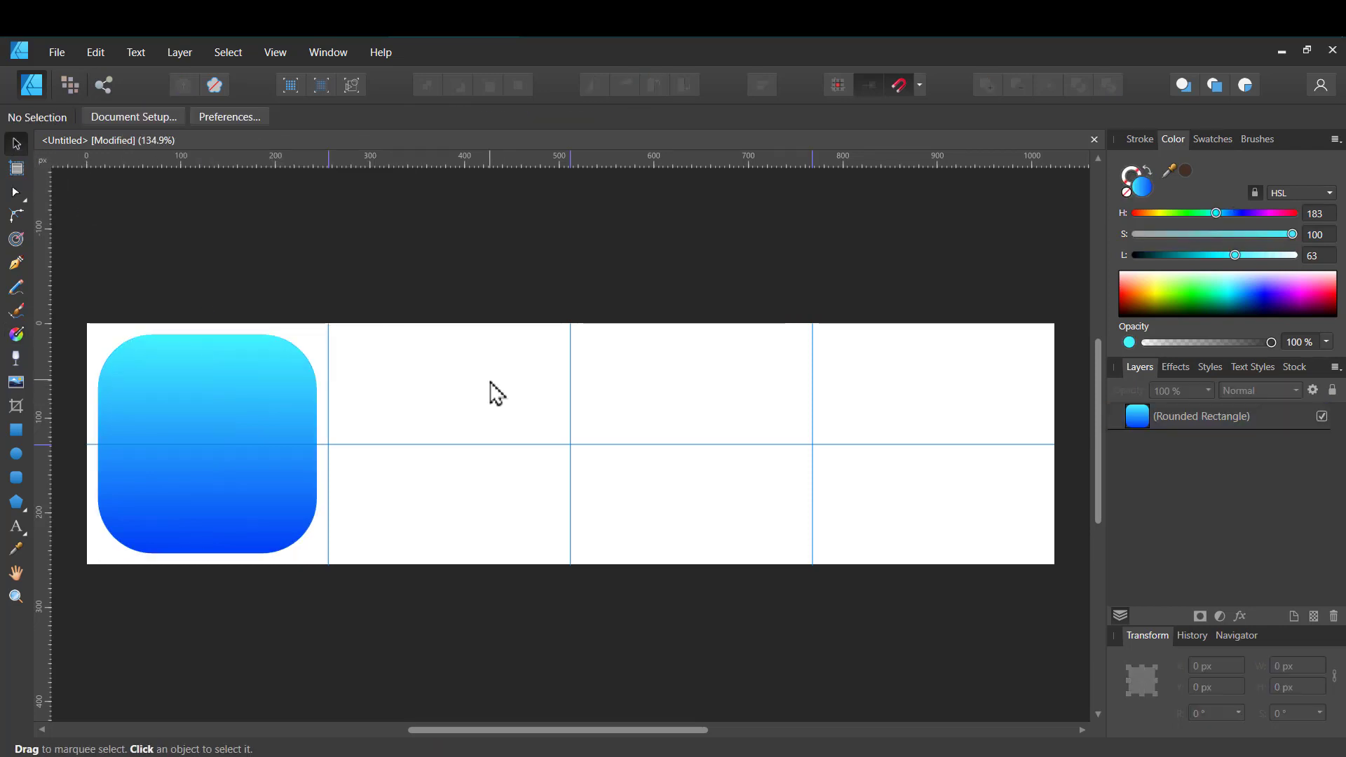
# Copy the gradient rounded square into the other three cells and nudge the last copy to X 780.3 px.
pyautogui.click(209, 384)
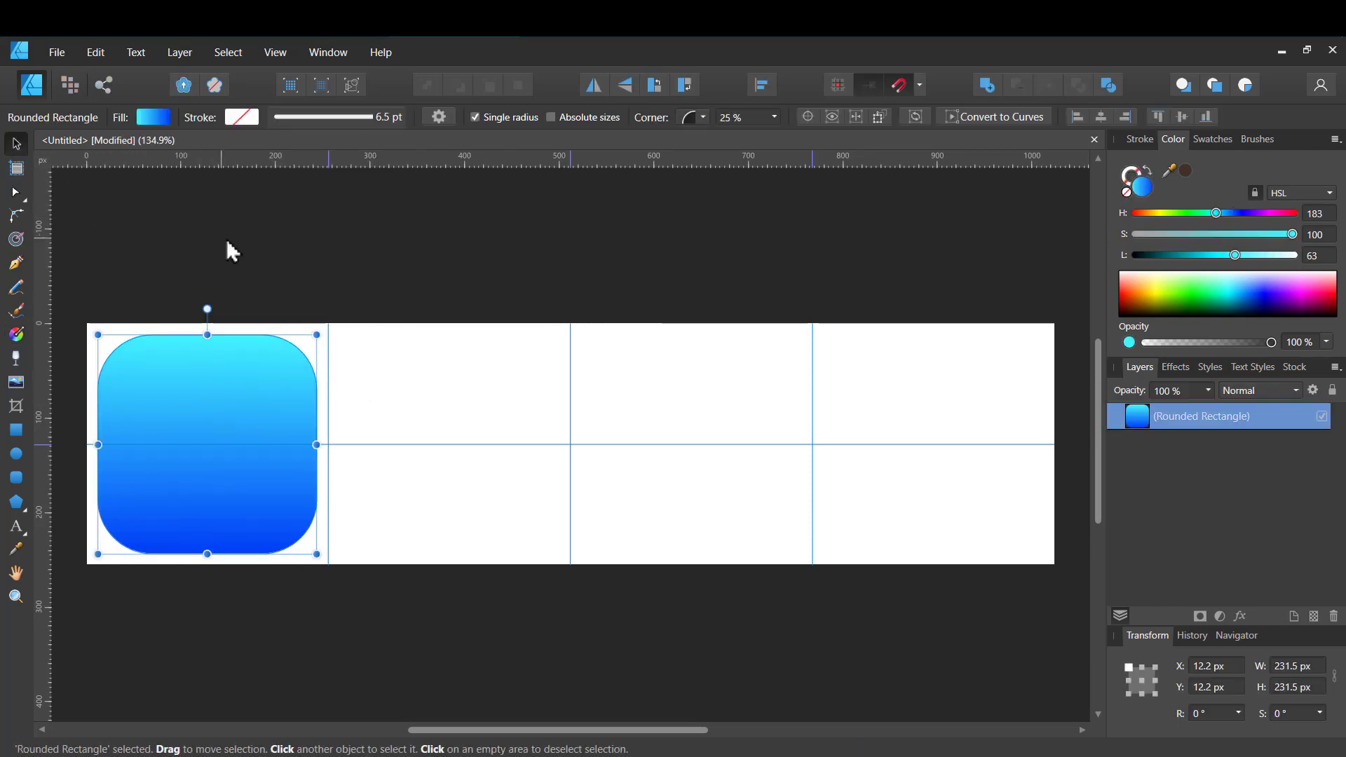
pyautogui.moveTo(295, 461); pyautogui.dragTo(491, 450)
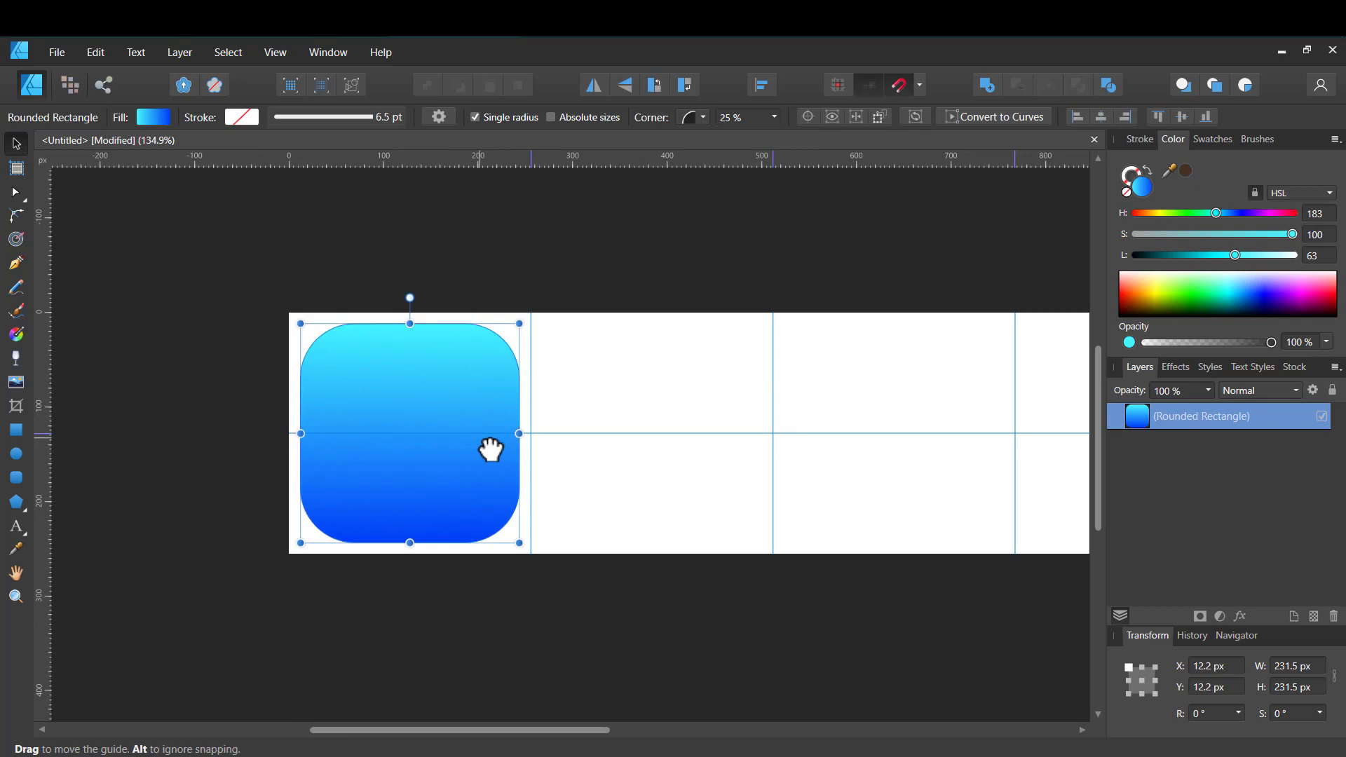
pyautogui.moveTo(518, 494); pyautogui.dragTo(375, 490)
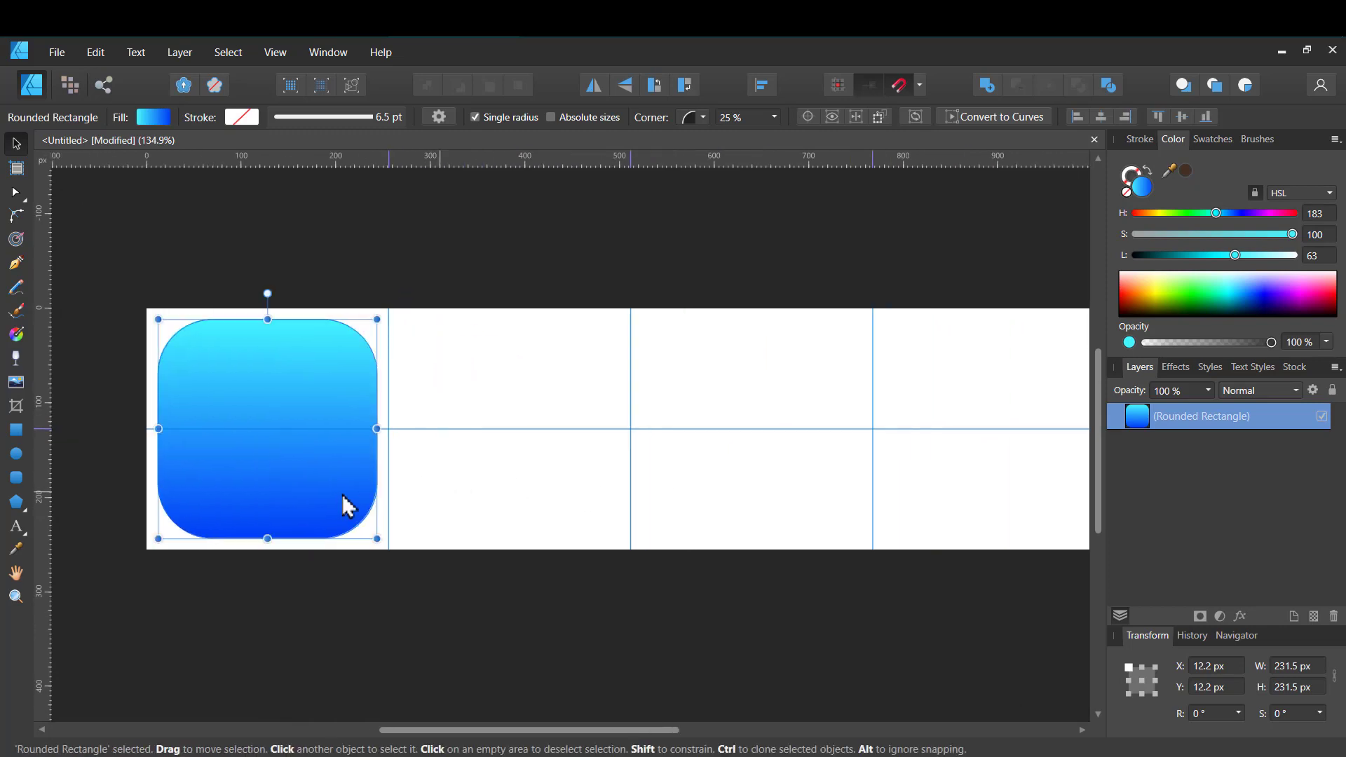
pyautogui.moveTo(291, 503)
pyautogui.mouseDown()
pyautogui.moveTo(537, 496)
pyautogui.moveTo(525, 489)
pyautogui.mouseUp()
pyautogui.hotkey('ctrl', 'j')
pyautogui.hotkey('ctrl', 'j')
pyautogui.press('space')
pyautogui.moveTo(802, 487); pyautogui.dragTo(685, 484)
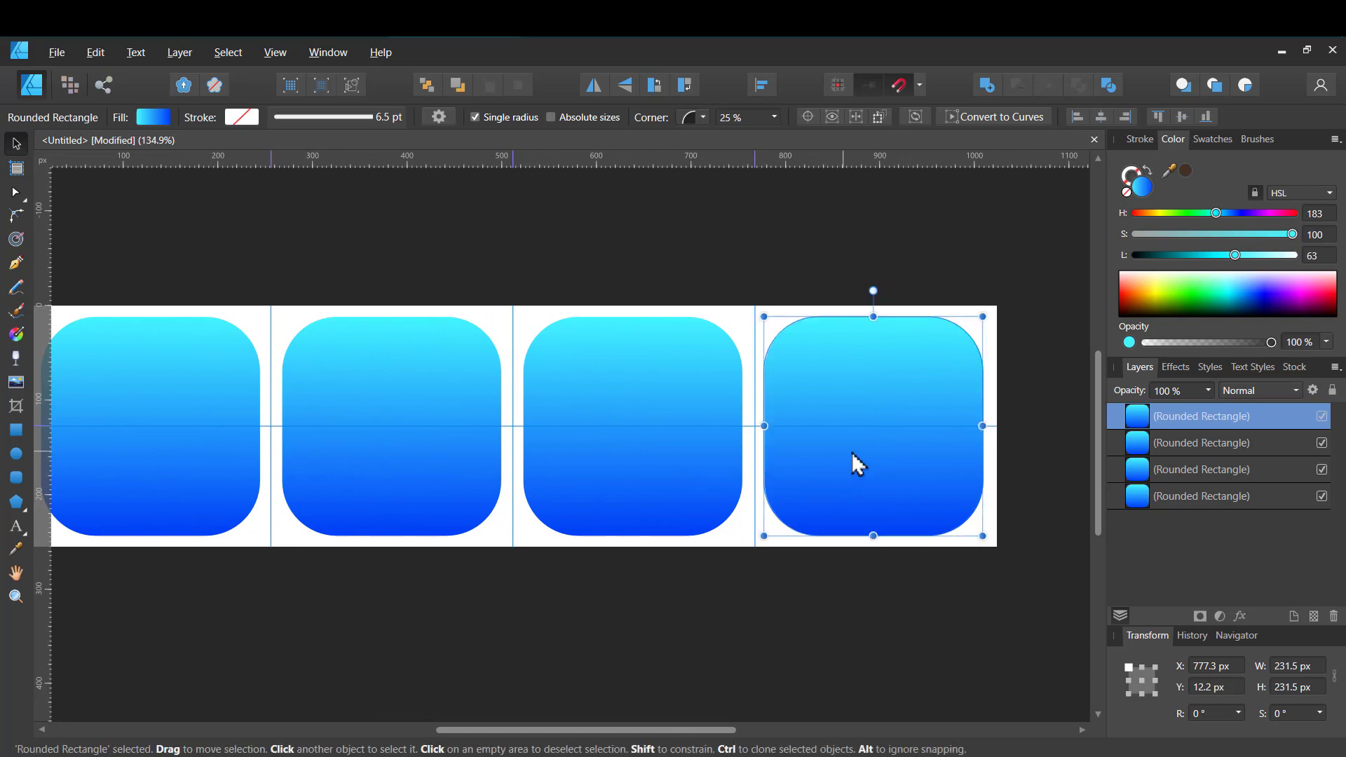
pyautogui.press('Right')
pyautogui.press('Right')
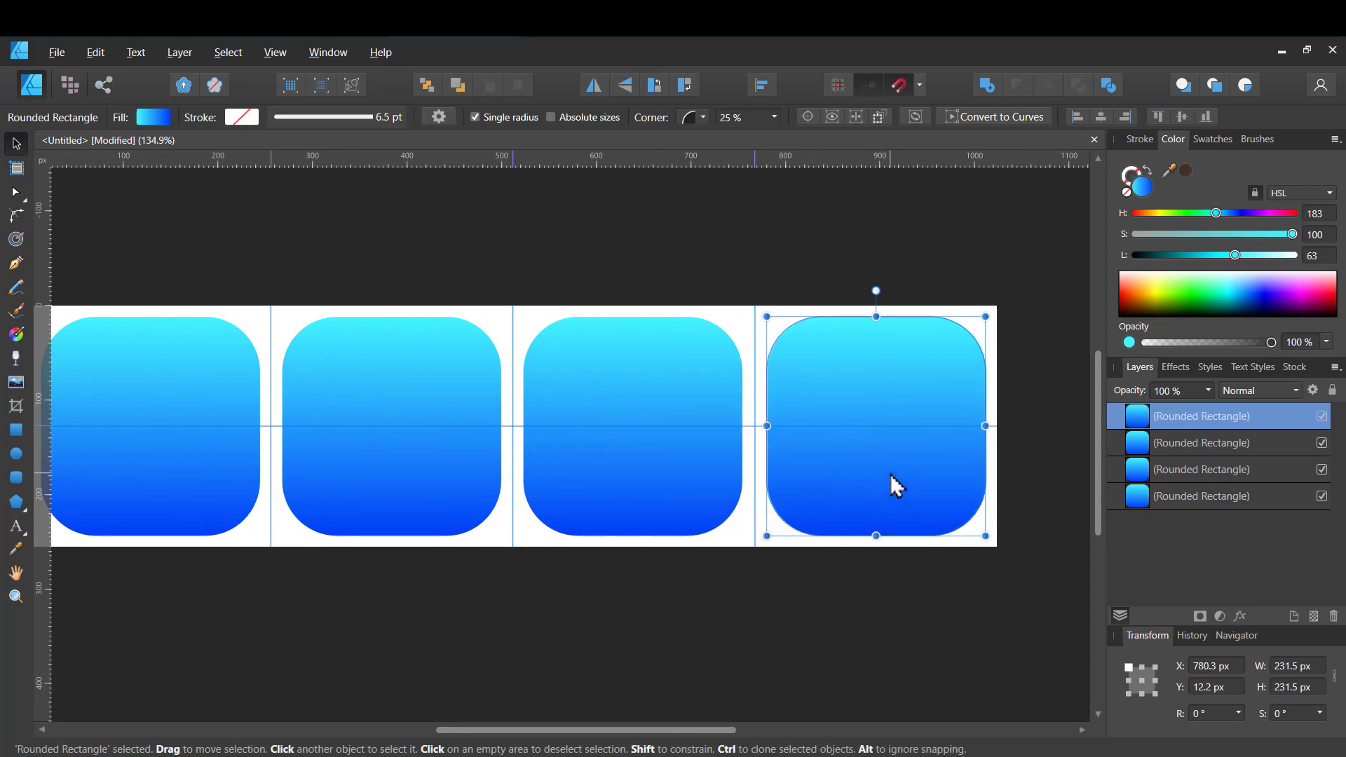
# Space all four rounded squares evenly horizontally, align their vertical centres, and deselect them.
pyautogui.keyDown('shift'); pyautogui.click(656, 385); pyautogui.keyUp('shift')
pyautogui.keyDown('shift'); pyautogui.click(456, 397); pyautogui.keyUp('shift')
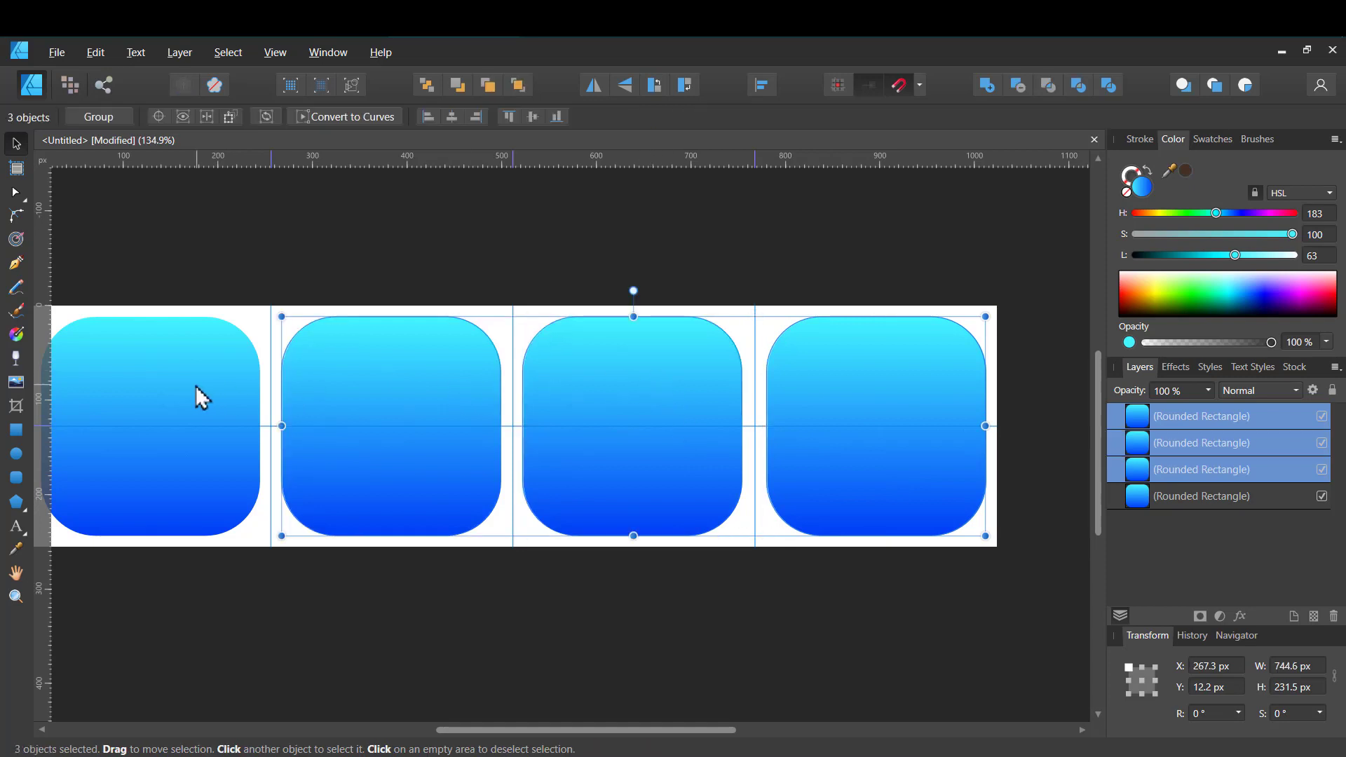
pyautogui.keyDown('shift'); pyautogui.click(199, 393); pyautogui.keyUp('shift')
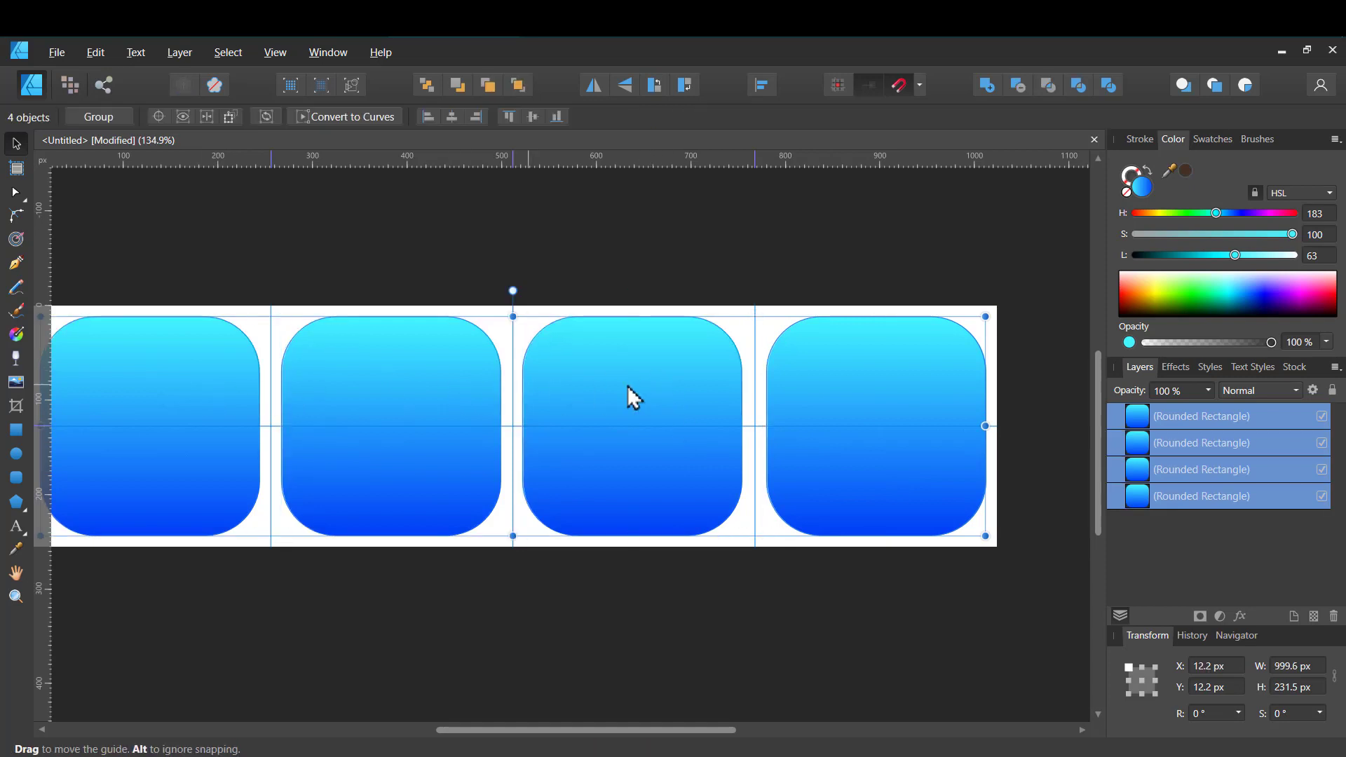
pyautogui.click(763, 94)
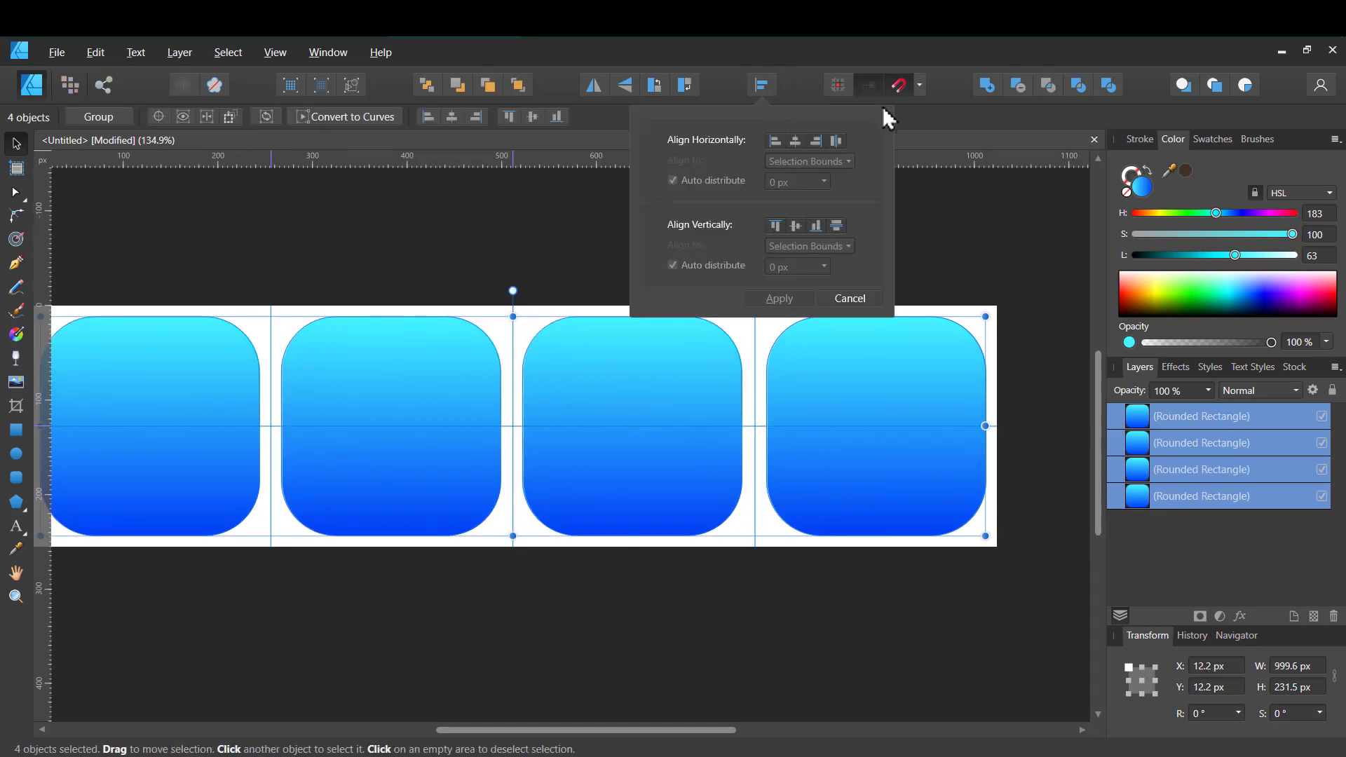
pyautogui.click(838, 143)
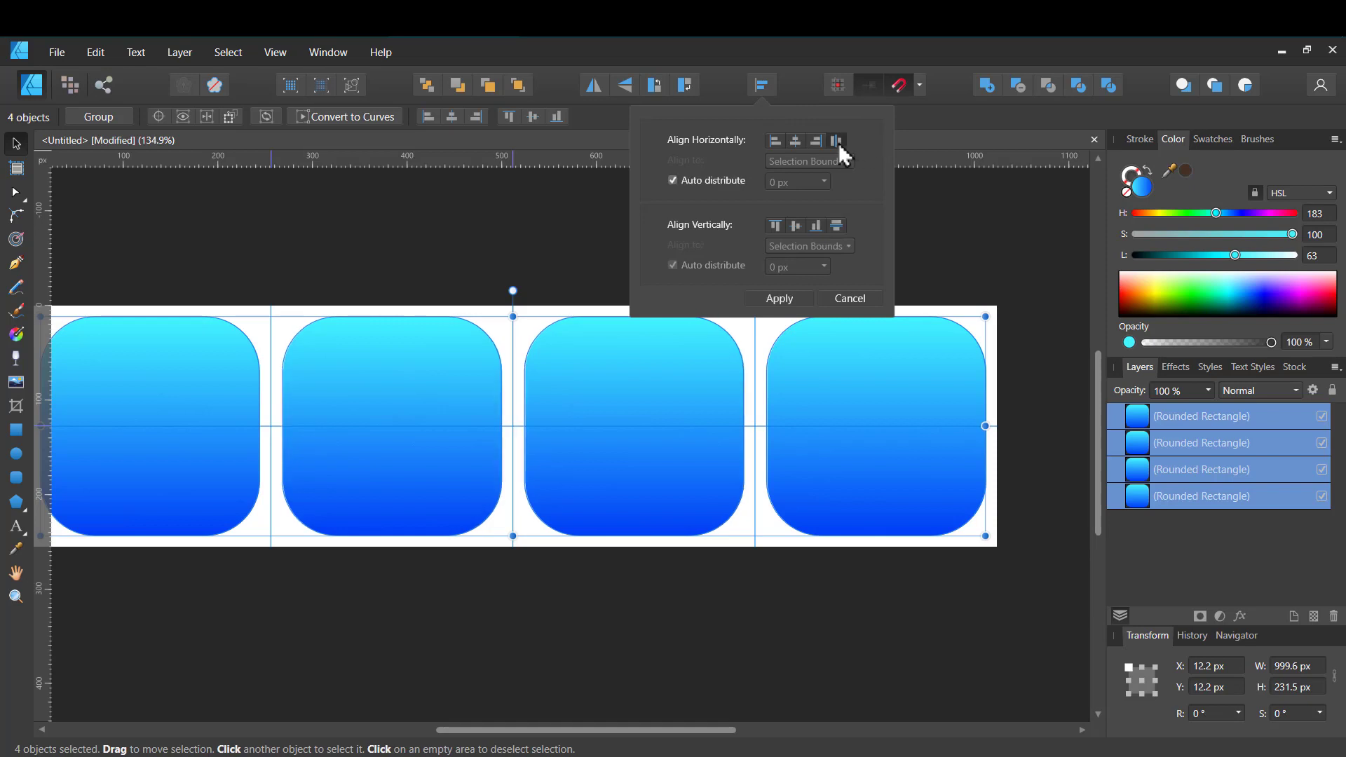
pyautogui.click(797, 223)
pyautogui.click(951, 116)
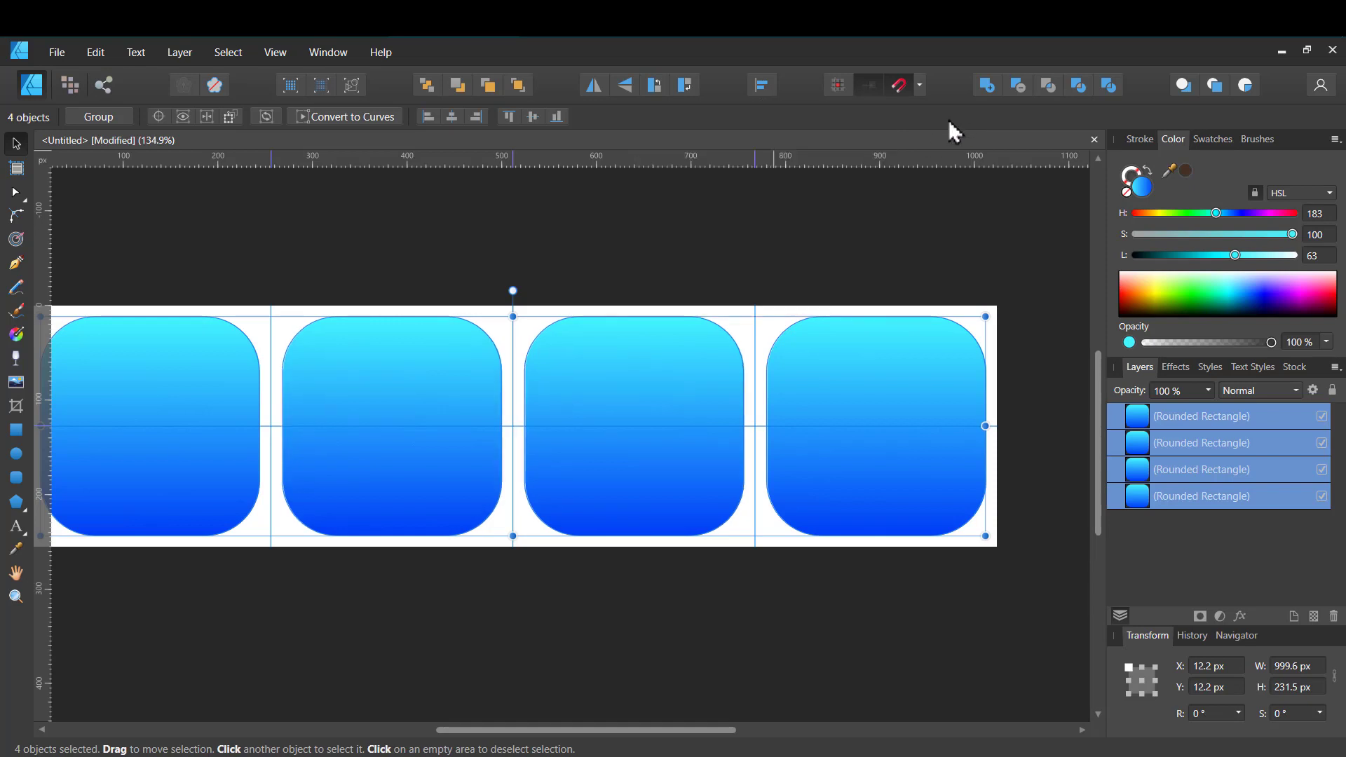
pyautogui.click(903, 241)
# Draw a five-pointed star about 139 px wide in the first rounded square and fill it with white.
pyautogui.moveTo(556, 460); pyautogui.dragTo(599, 535)
pyautogui.click(485, 449)
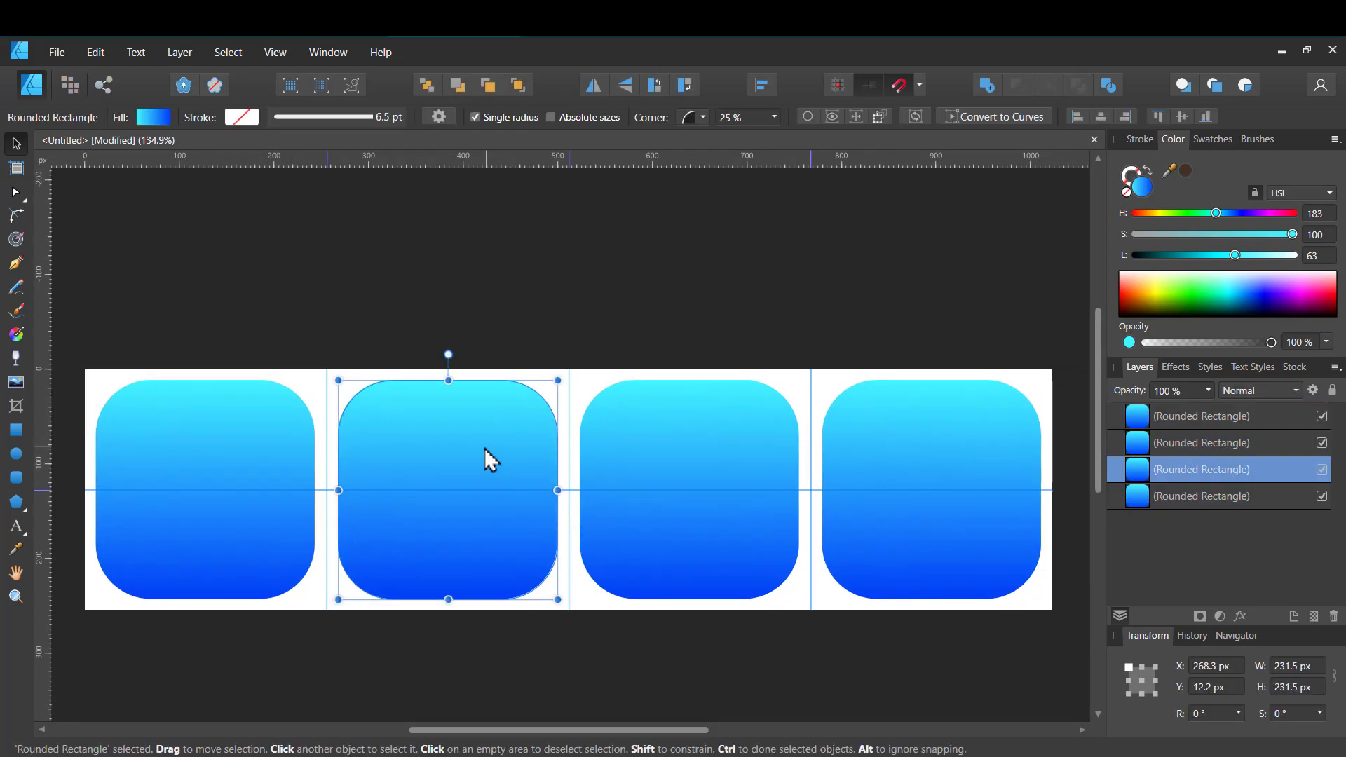
pyautogui.moveTo(325, 540); pyautogui.dragTo(657, 523)
pyautogui.scroll(3, 554, 508)
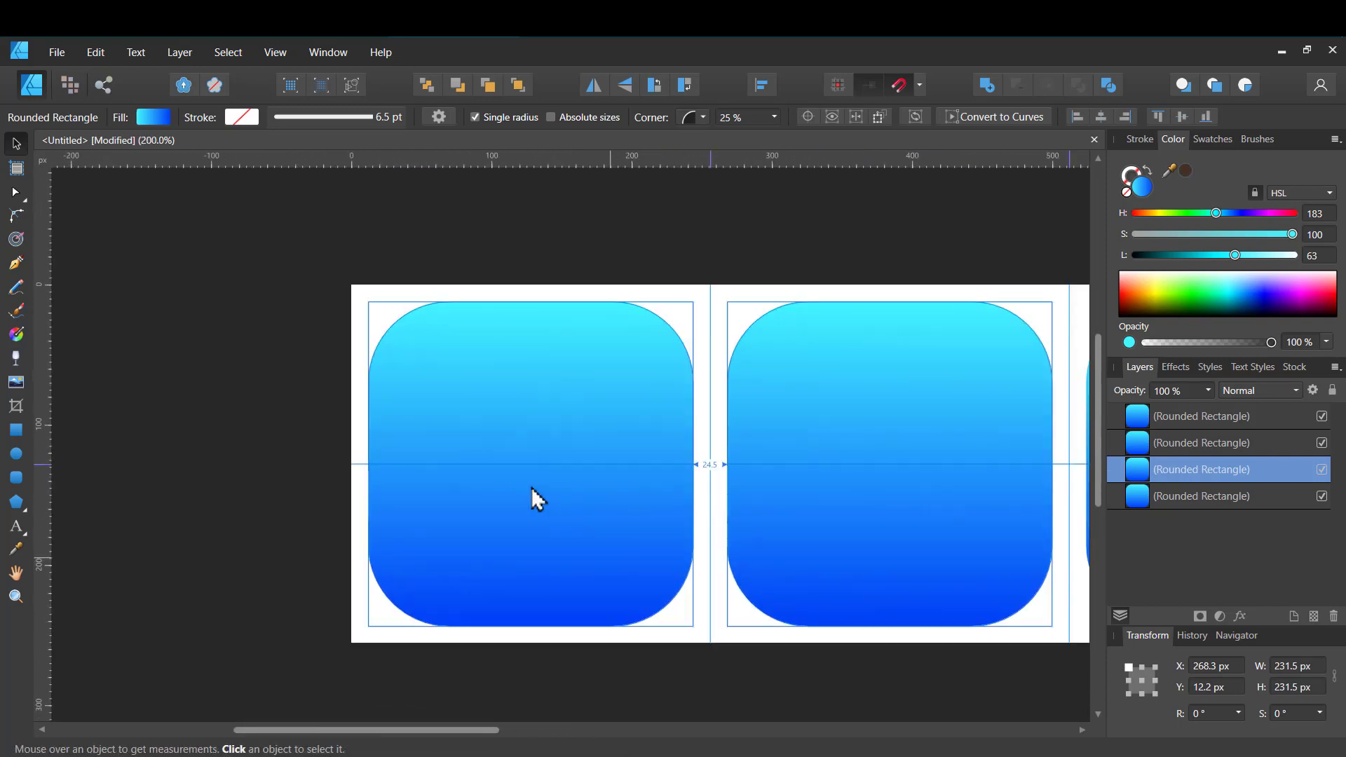
pyautogui.click(20, 508)
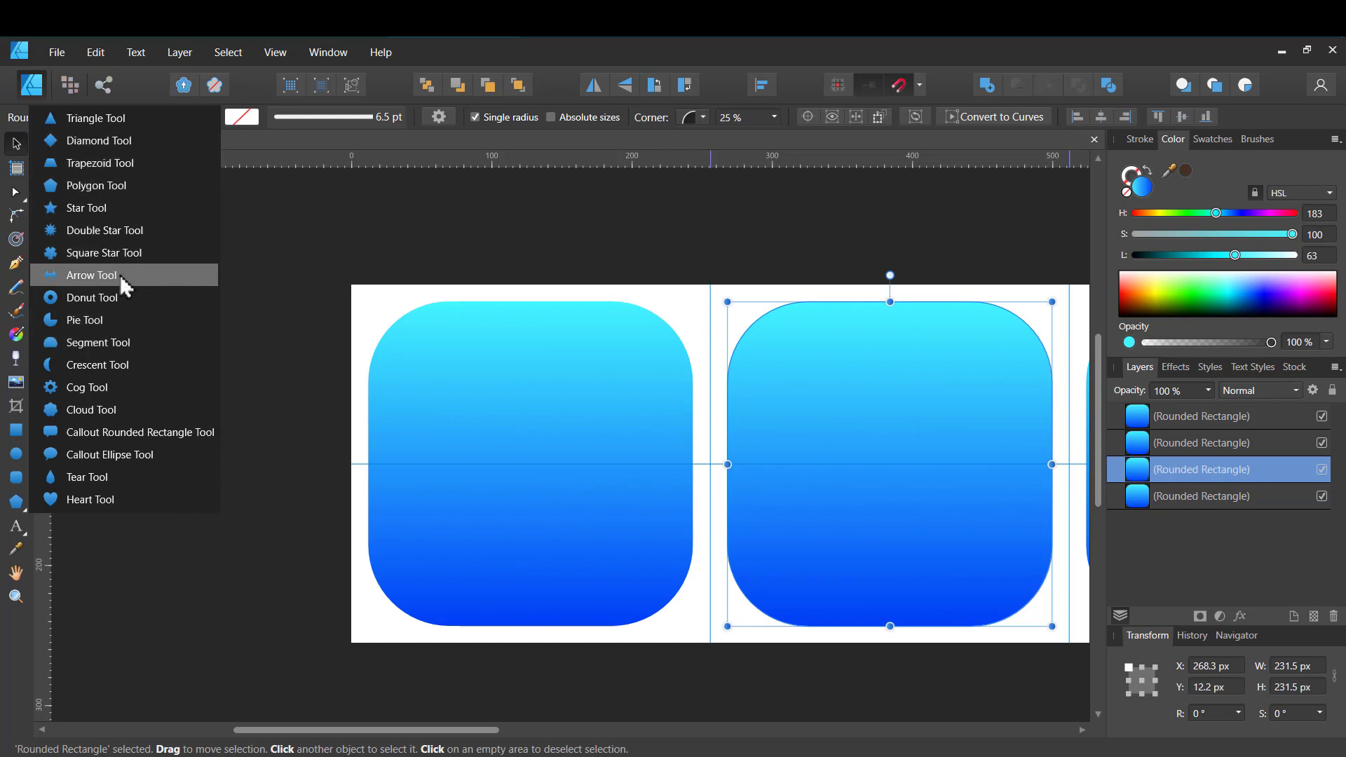
pyautogui.click(141, 207)
pyautogui.moveTo(446, 369); pyautogui.dragTo(641, 563)
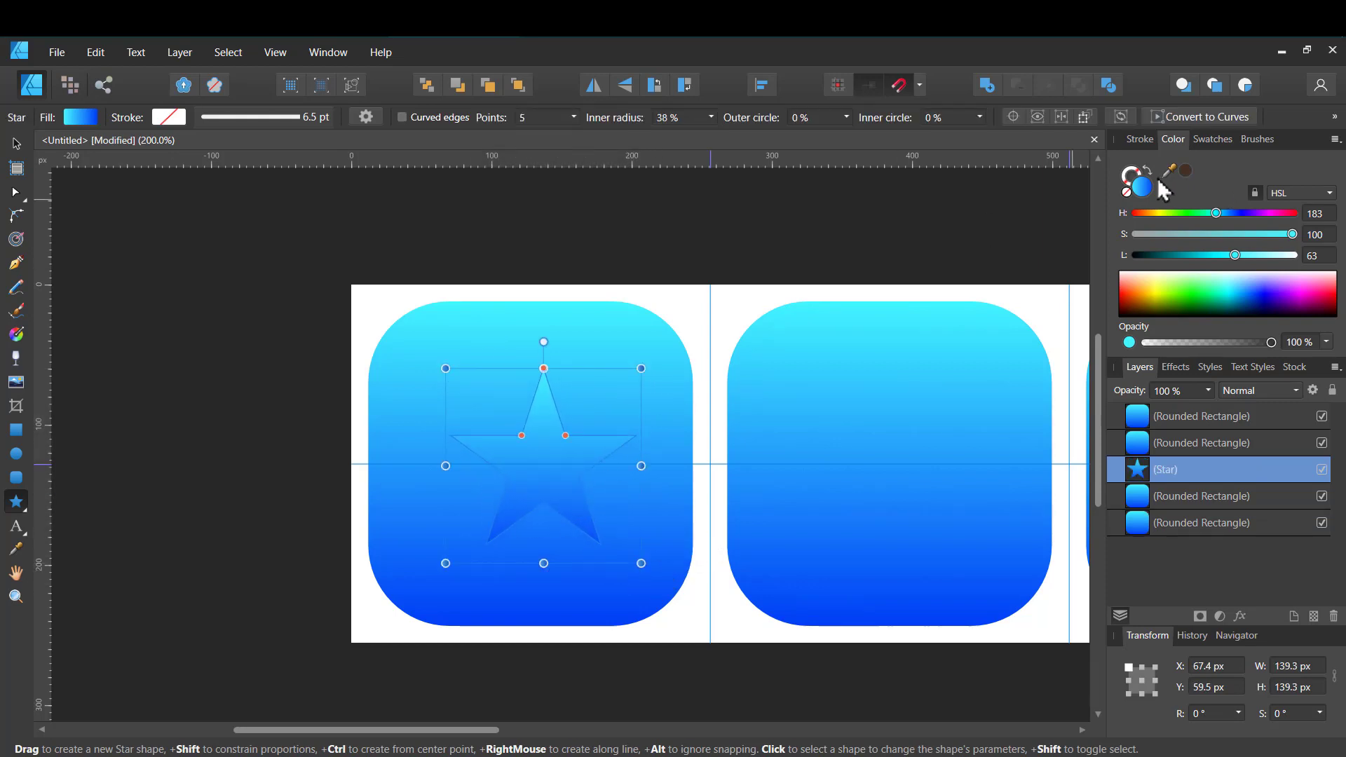
pyautogui.moveTo(1237, 254); pyautogui.dragTo(1293, 254)
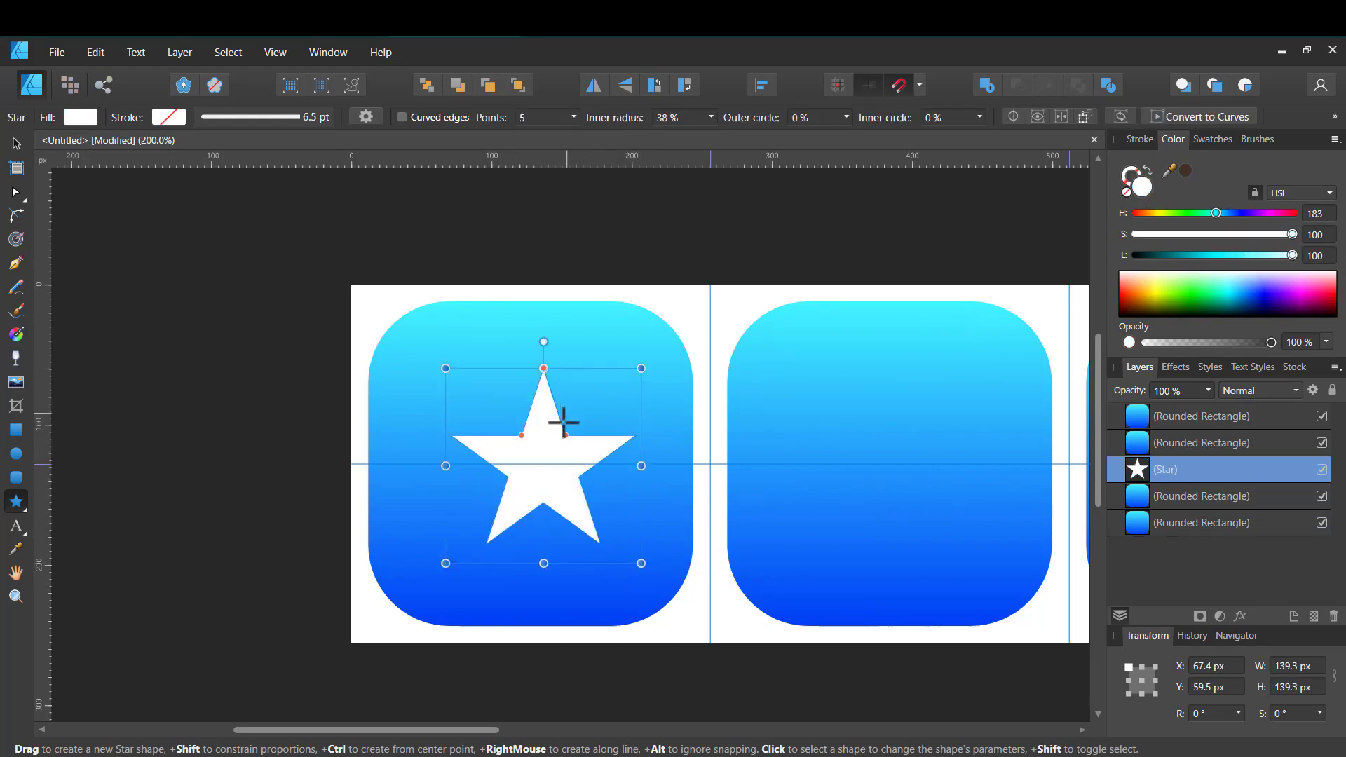
# Give the star a 50% inner radius, a 16% outer circle and three points, and enlarge it to about 168 px.
pyautogui.moveTo(563, 436); pyautogui.dragTo(574, 430)
pyautogui.moveTo(544, 367); pyautogui.dragTo(544, 375)
pyautogui.click(15, 144)
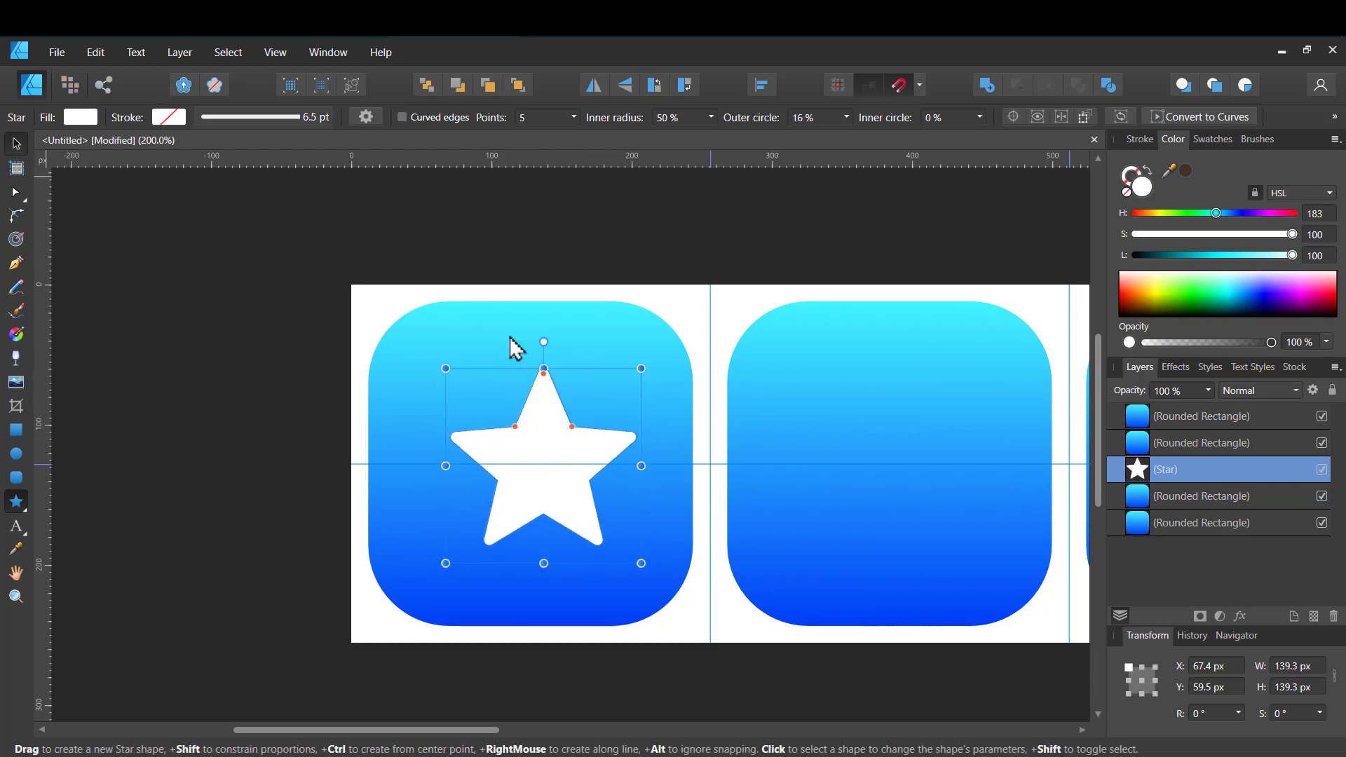
pyautogui.moveTo(641, 368); pyautogui.dragTo(681, 327)
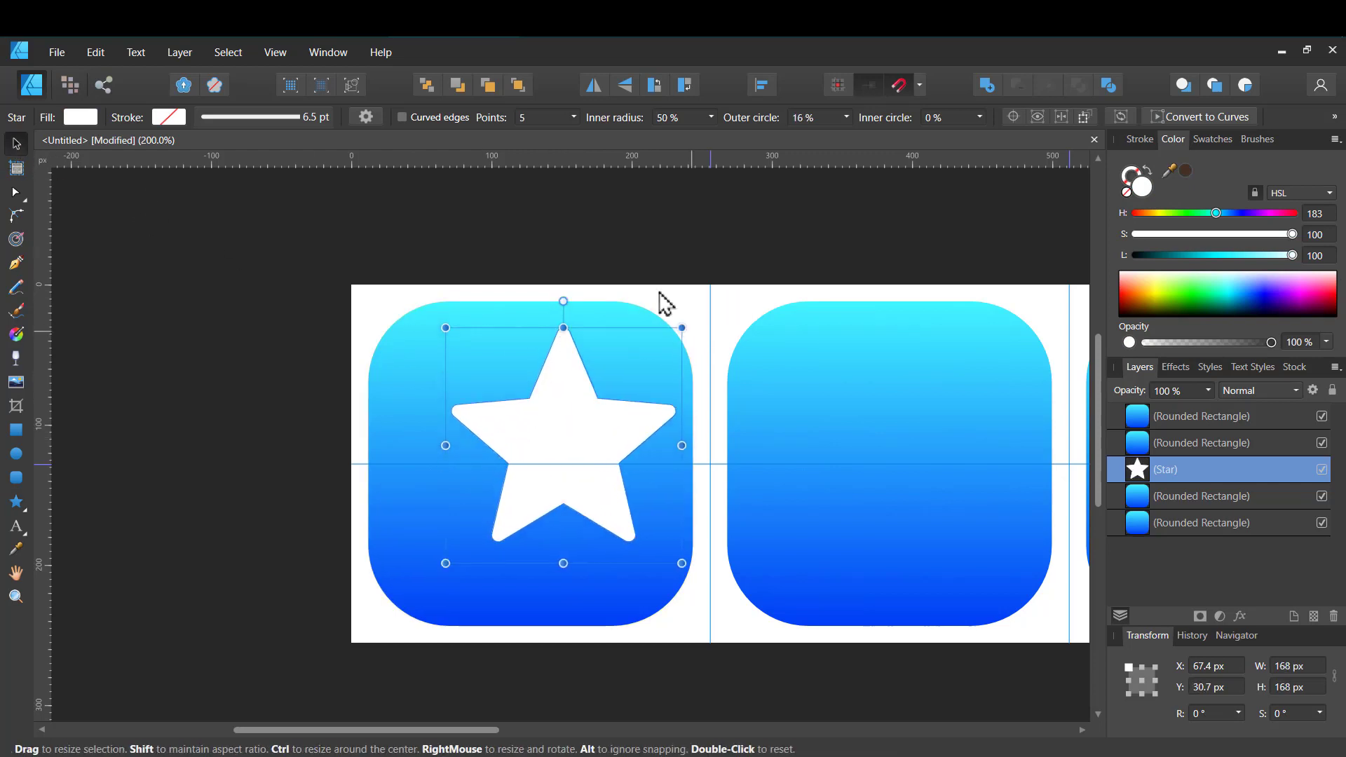
pyautogui.moveTo(491, 119); pyautogui.dragTo(480, 132)
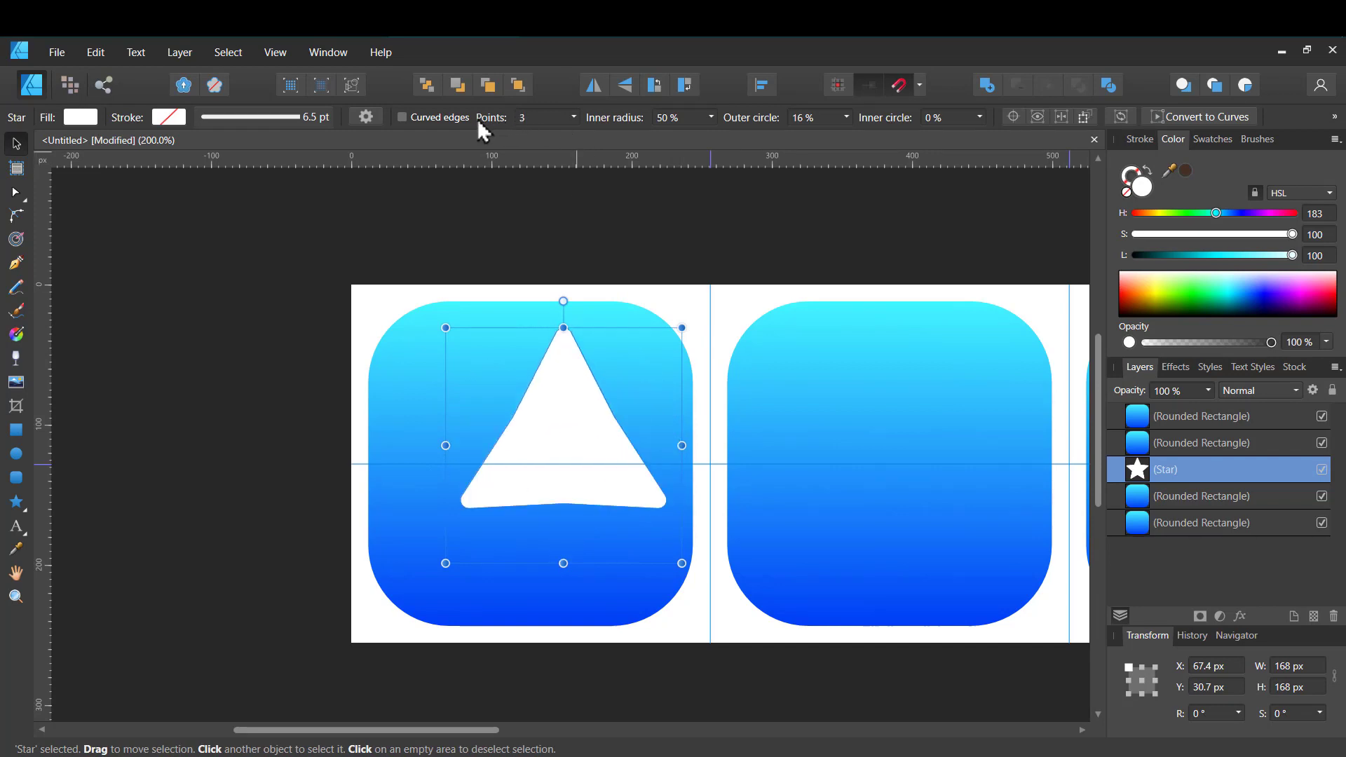
# Round the star's inner corners with a 19% inner circle and duplicate it, giving the copy 50% opacity.
pyautogui.moveTo(550, 430)
pyautogui.mouseDown()
pyautogui.moveTo(481, 422)
pyautogui.moveTo(623, 480)
pyautogui.mouseUp()
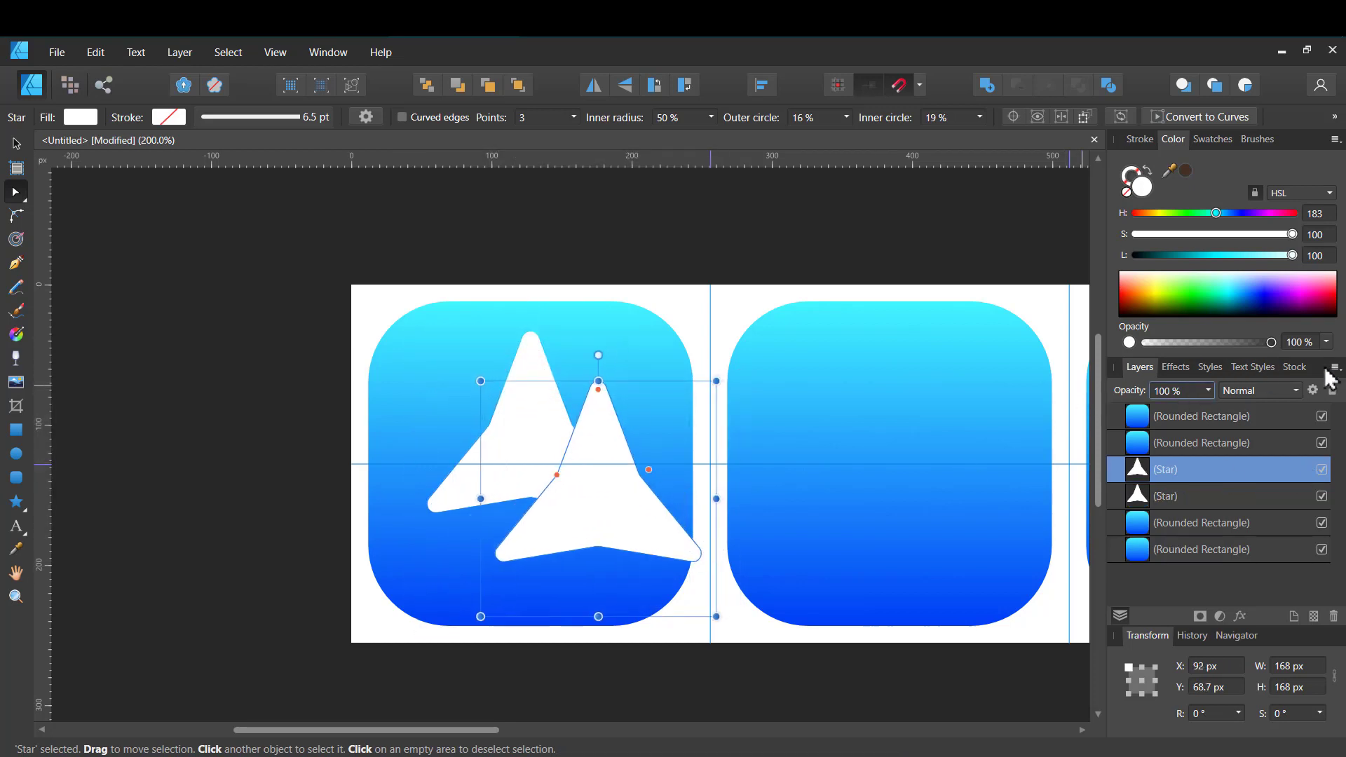
pyautogui.click(1186, 392)
pyautogui.write('5')
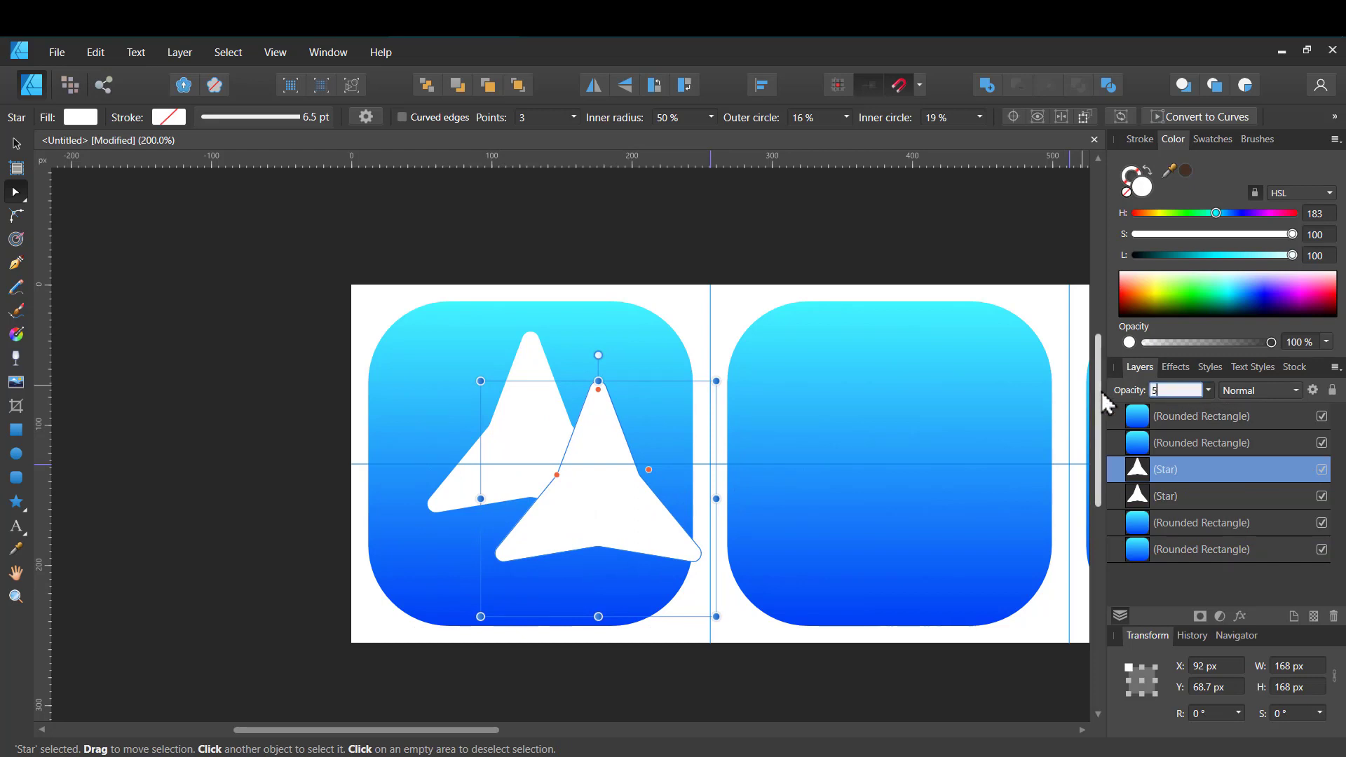
pyautogui.write('0')
pyautogui.press('Return')
# Place the translucent star copy upside down behind the solid white one and group the two shapes.
pyautogui.moveTo(671, 473); pyautogui.dragTo(593, 506)
pyautogui.keyDown('shift'); pyautogui.click(541, 369); pyautogui.keyUp('shift')
pyautogui.hotkey('ctrl', 'g')
pyautogui.press('a')
pyautogui.click(107, 199)
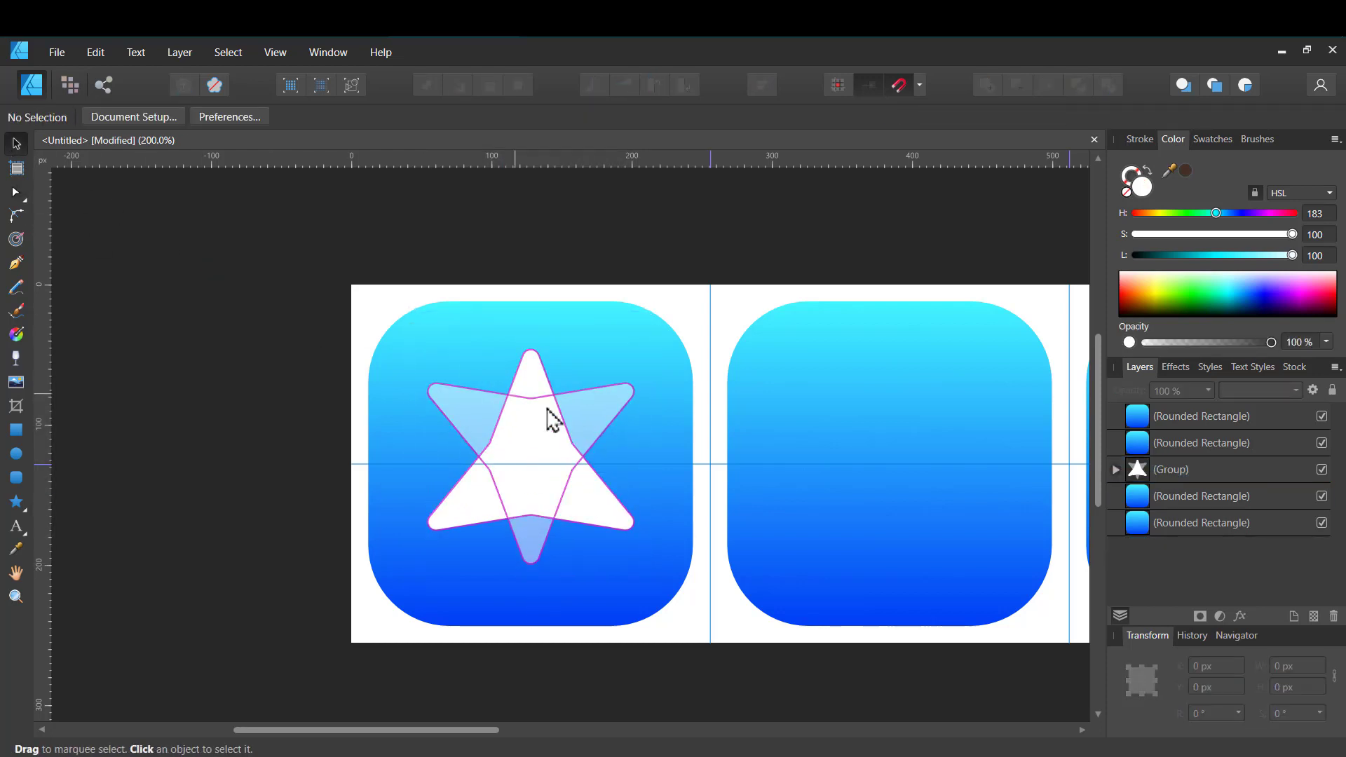
# Centre the star group within the first rounded square and deselect it.
pyautogui.click(531, 435)
pyautogui.moveTo(528, 440)
pyautogui.mouseDown()
pyautogui.moveTo(548, 451)
pyautogui.moveTo(532, 459)
pyautogui.mouseUp()
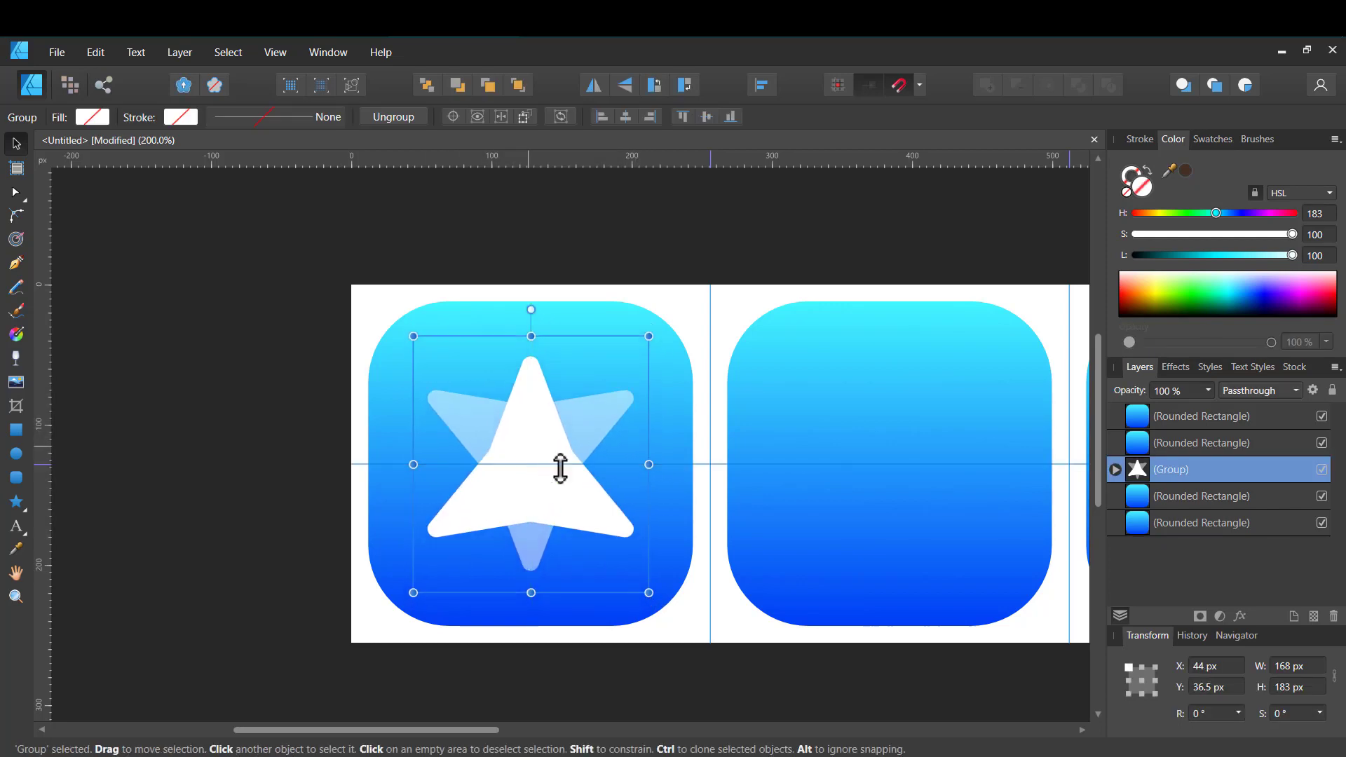
pyautogui.click(228, 425)
# Draw a white rectangle about 168.5 by 82 px inside the second rounded square.
pyautogui.moveTo(905, 450); pyautogui.dragTo(589, 411)
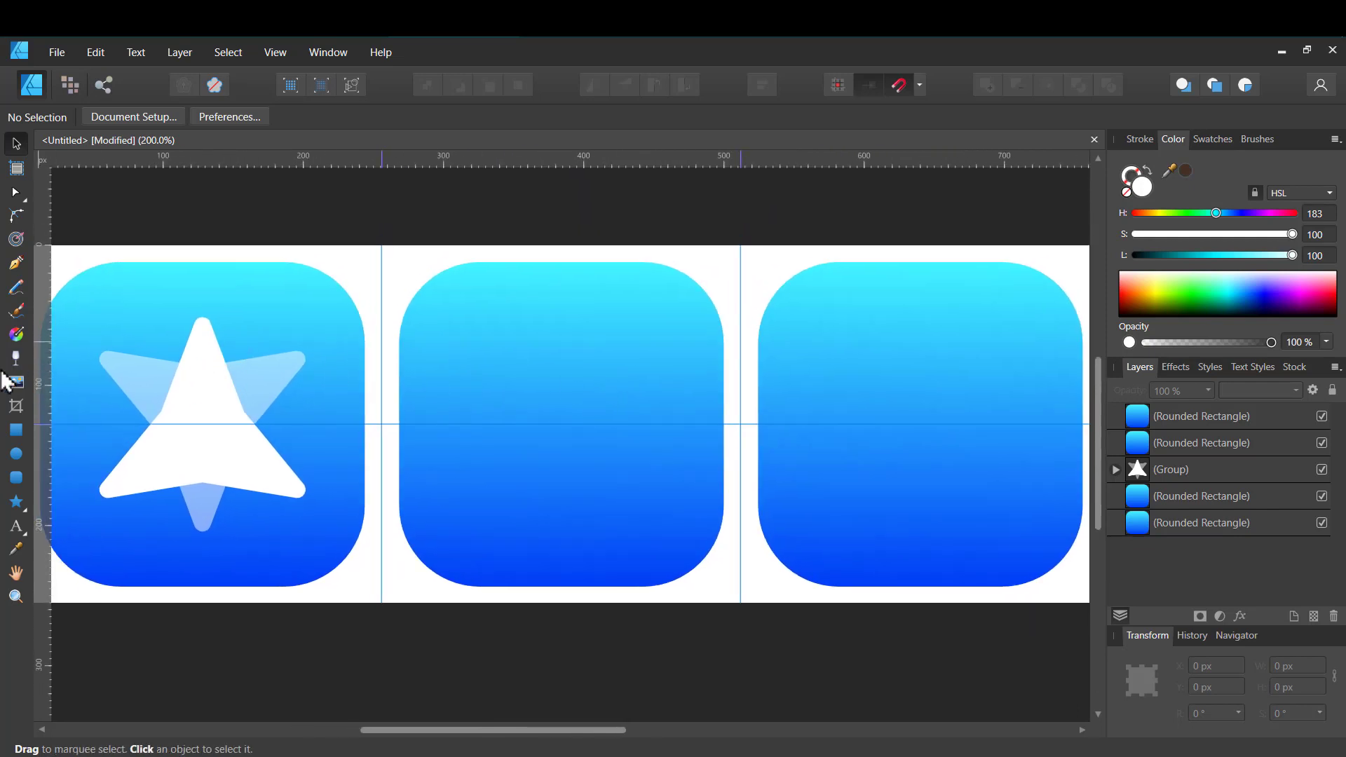
pyautogui.click(510, 347)
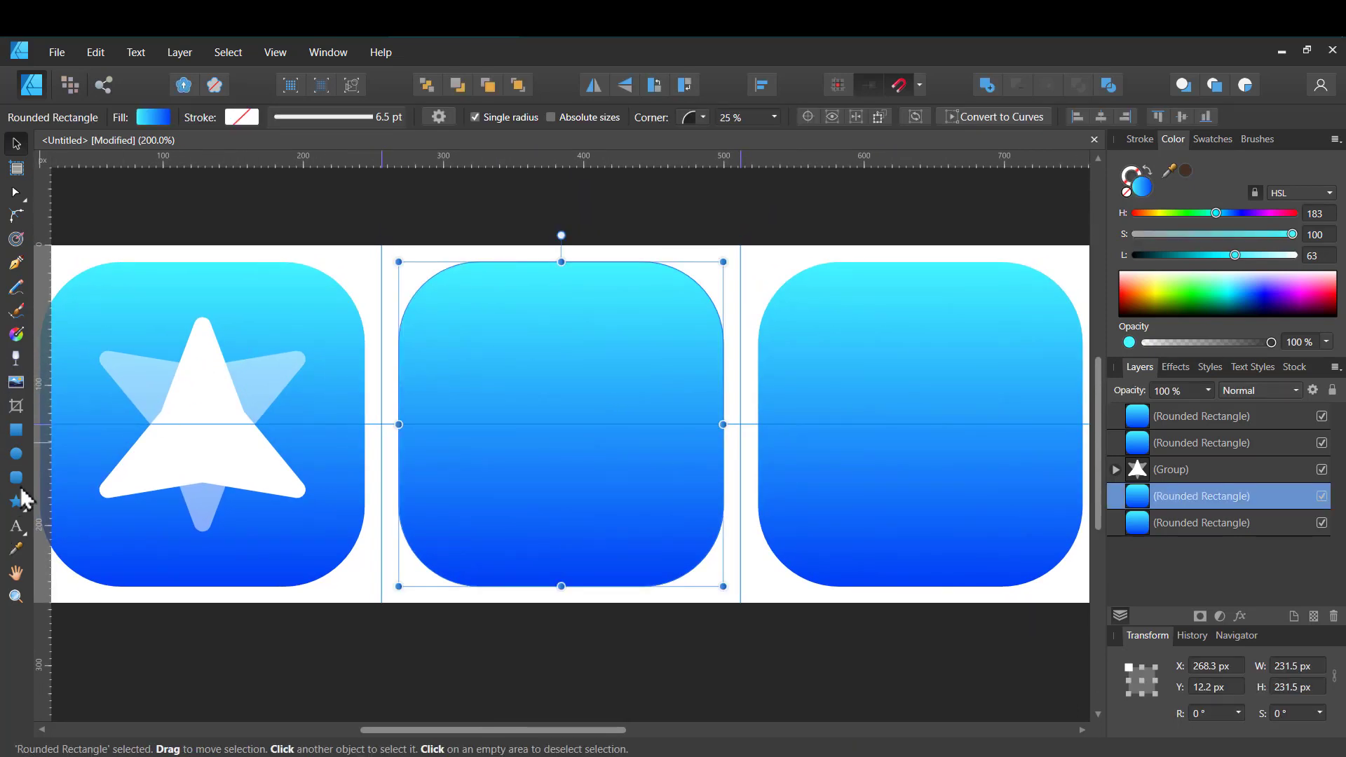
pyautogui.click(16, 429)
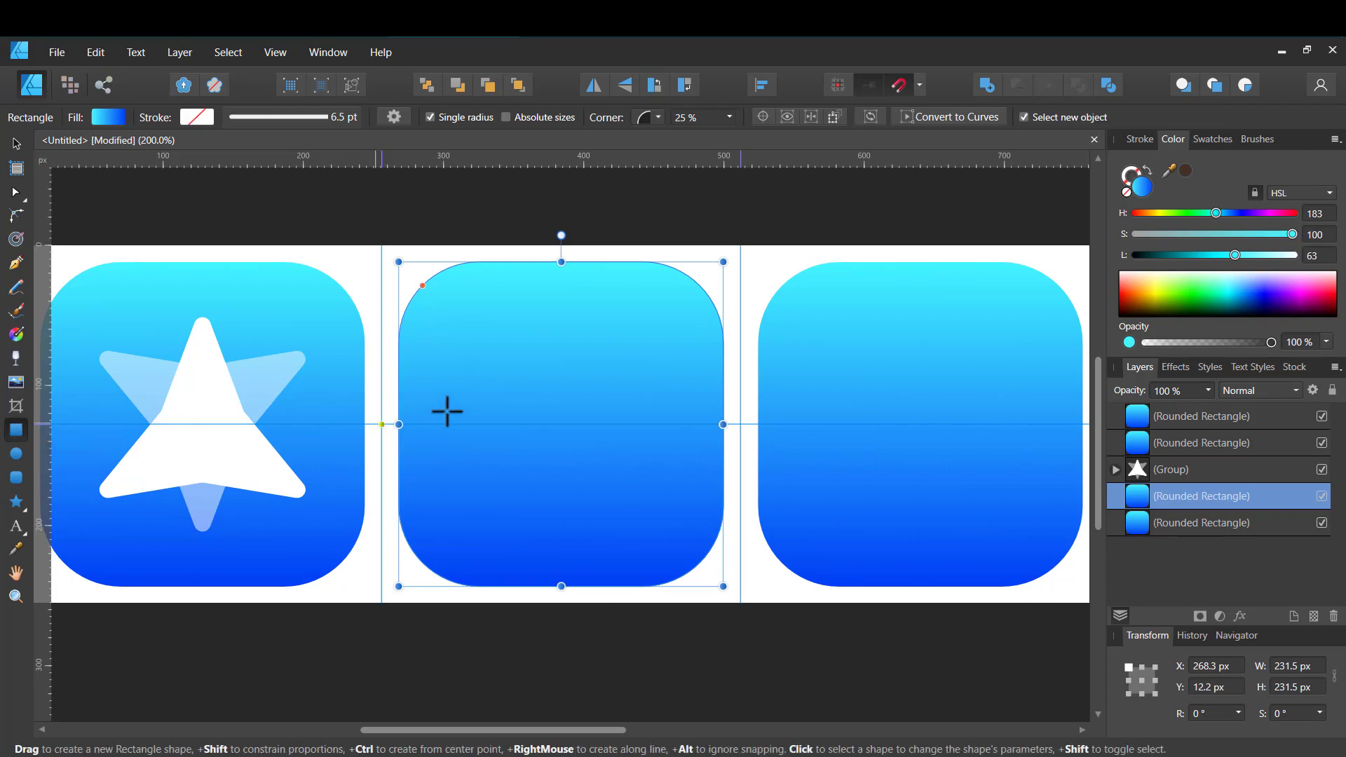
pyautogui.moveTo(438, 376); pyautogui.dragTo(675, 491)
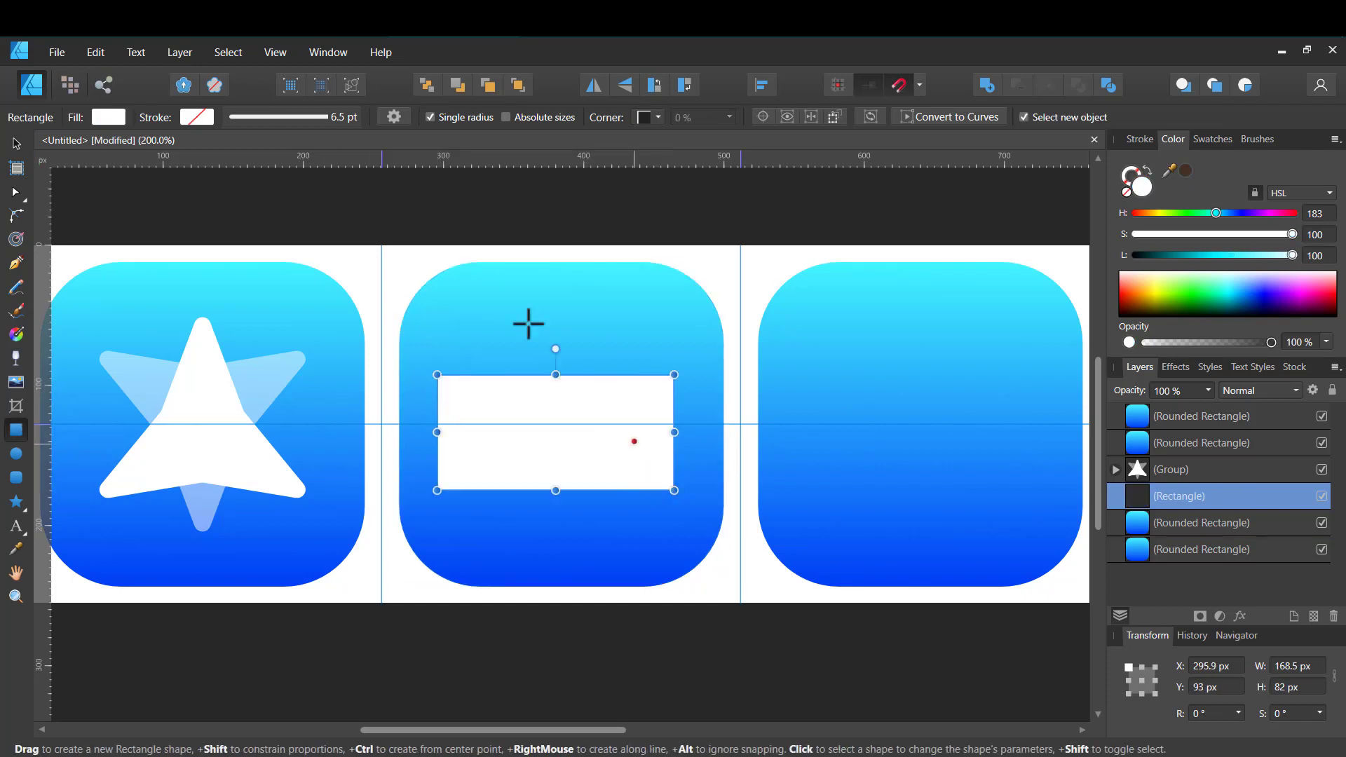
# Round the white rectangle's two bottom corners with an 18 px radius and set its opacity to 50%.
pyautogui.click(659, 118)
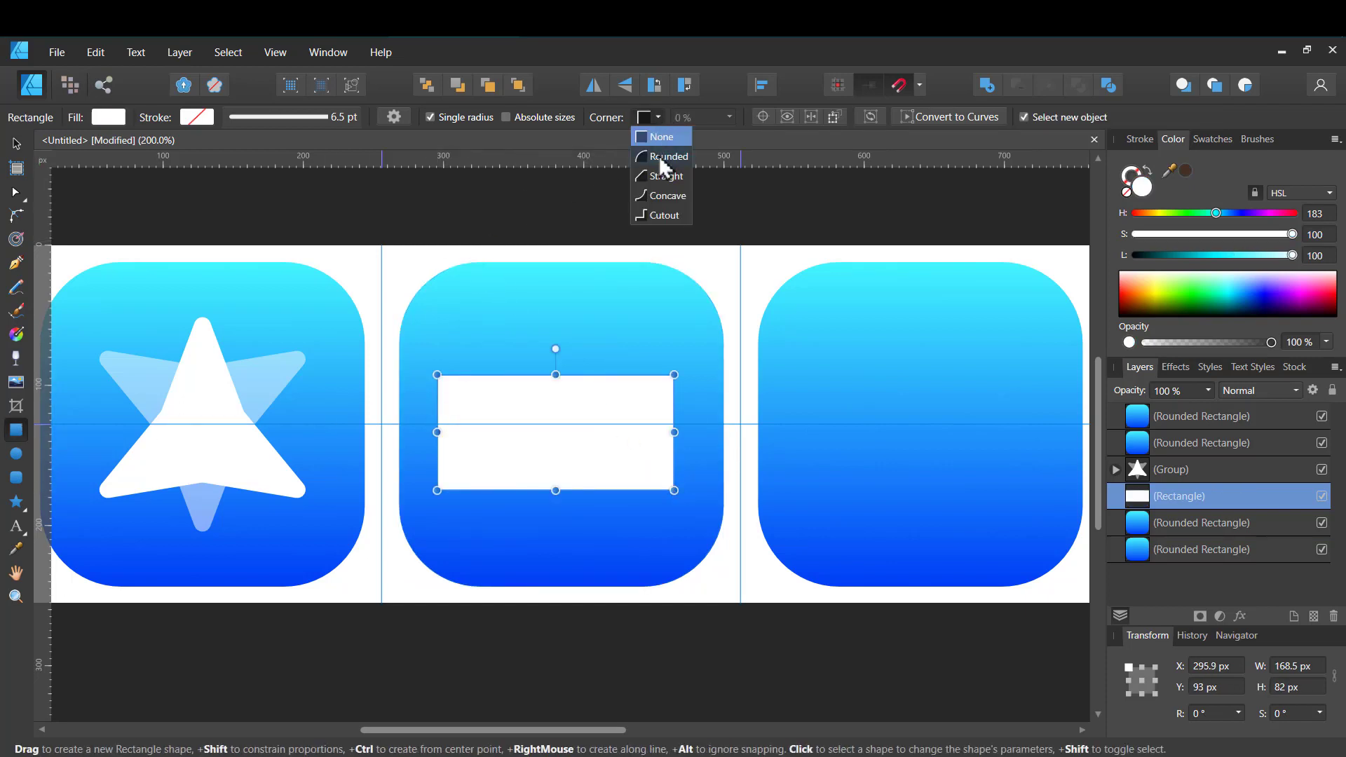
pyautogui.click(15, 223)
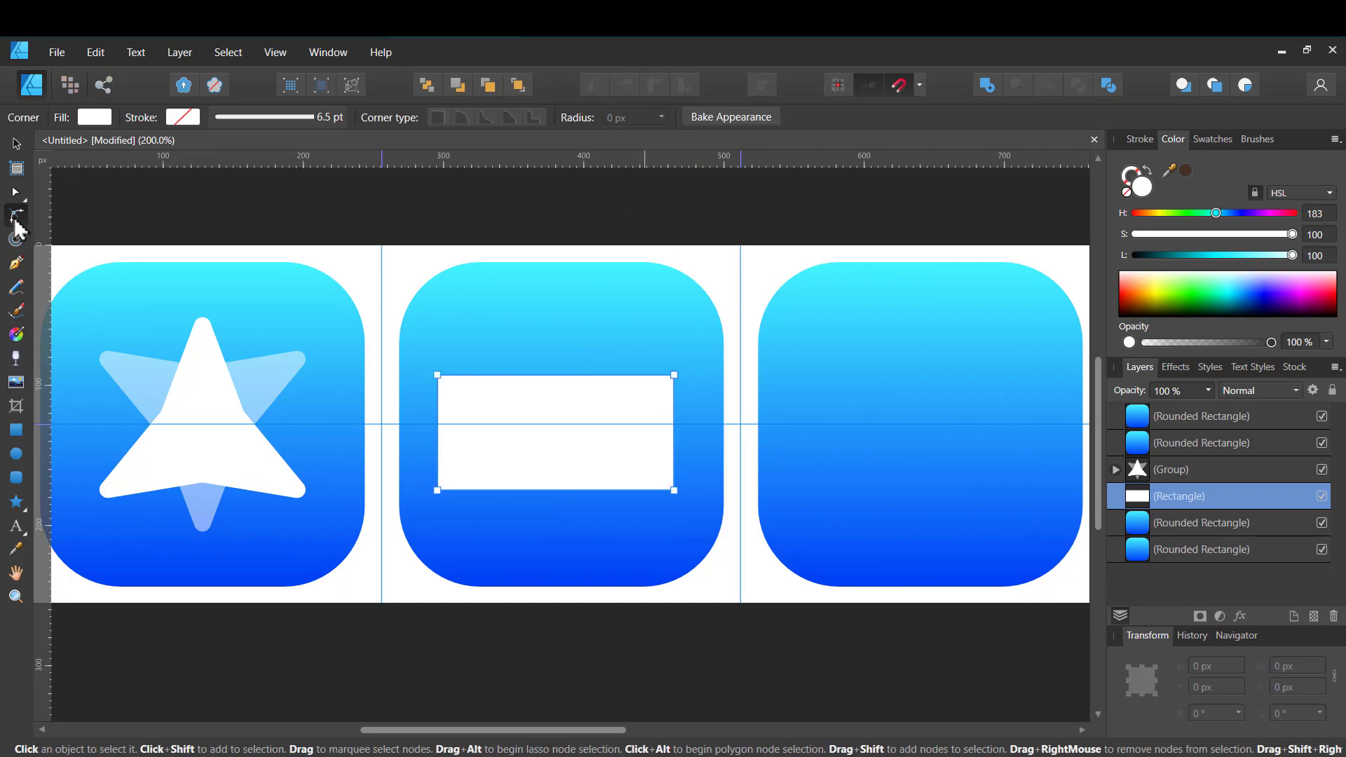
pyautogui.moveTo(675, 498); pyautogui.dragTo(465, 468)
pyautogui.click(1183, 386)
pyautogui.write('50')
pyautogui.press('Return')
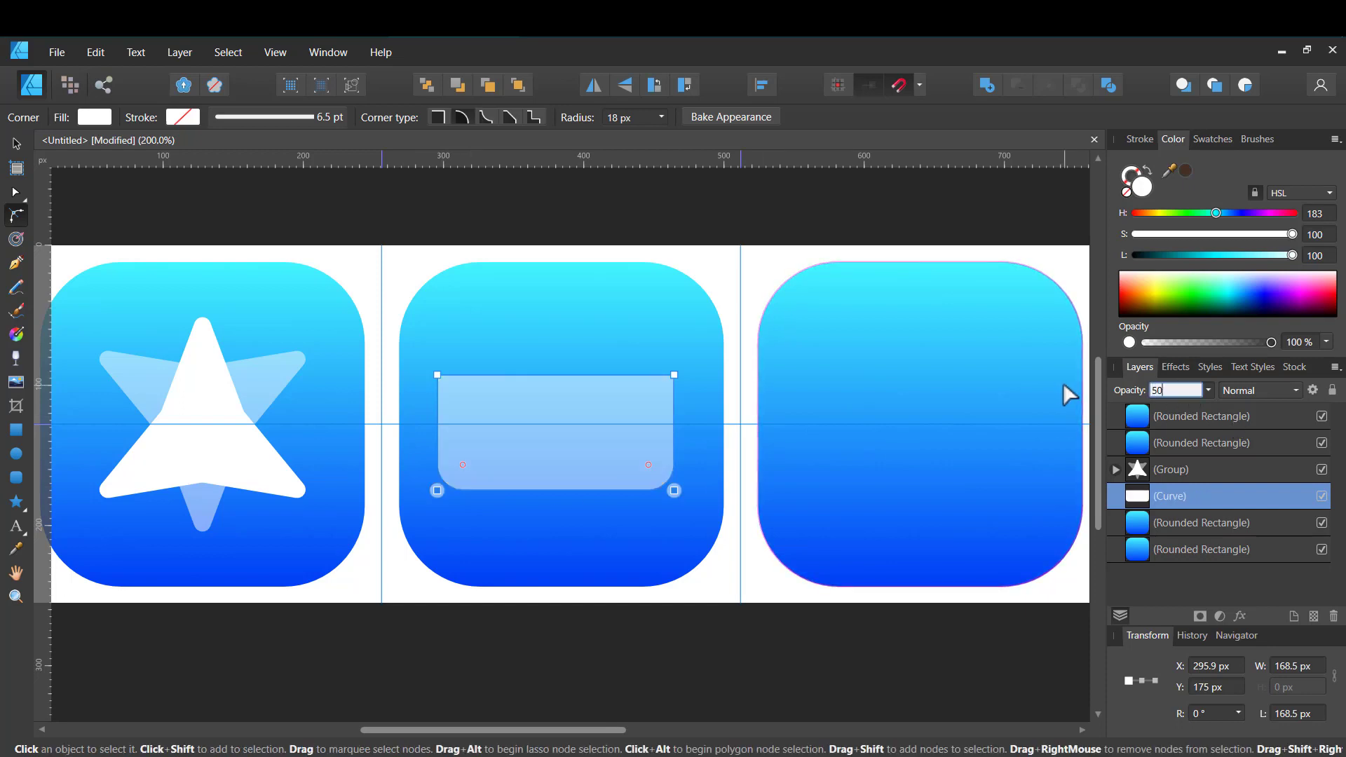
# Enlarge the translucent rectangle slightly and centre it in the second rounded square.
pyautogui.click(16, 145)
pyautogui.moveTo(674, 375); pyautogui.dragTo(684, 349)
pyautogui.moveTo(626, 405); pyautogui.dragTo(630, 406)
pyautogui.moveTo(566, 504)
pyautogui.mouseDown()
pyautogui.moveTo(586, 473)
pyautogui.moveTo(579, 484)
pyautogui.mouseUp()
# Change the bottom stop of the second rounded square's gradient to red.
pyautogui.click(608, 329)
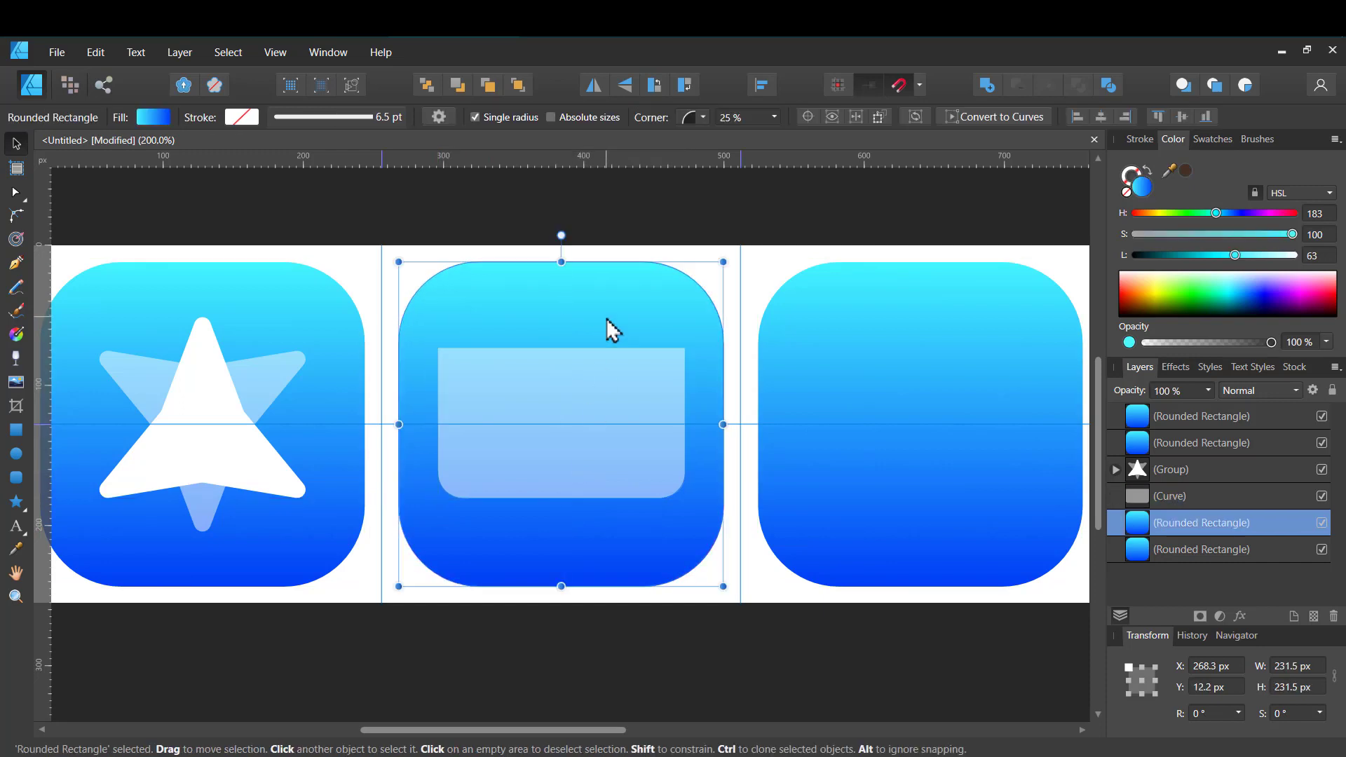
pyautogui.click(161, 120)
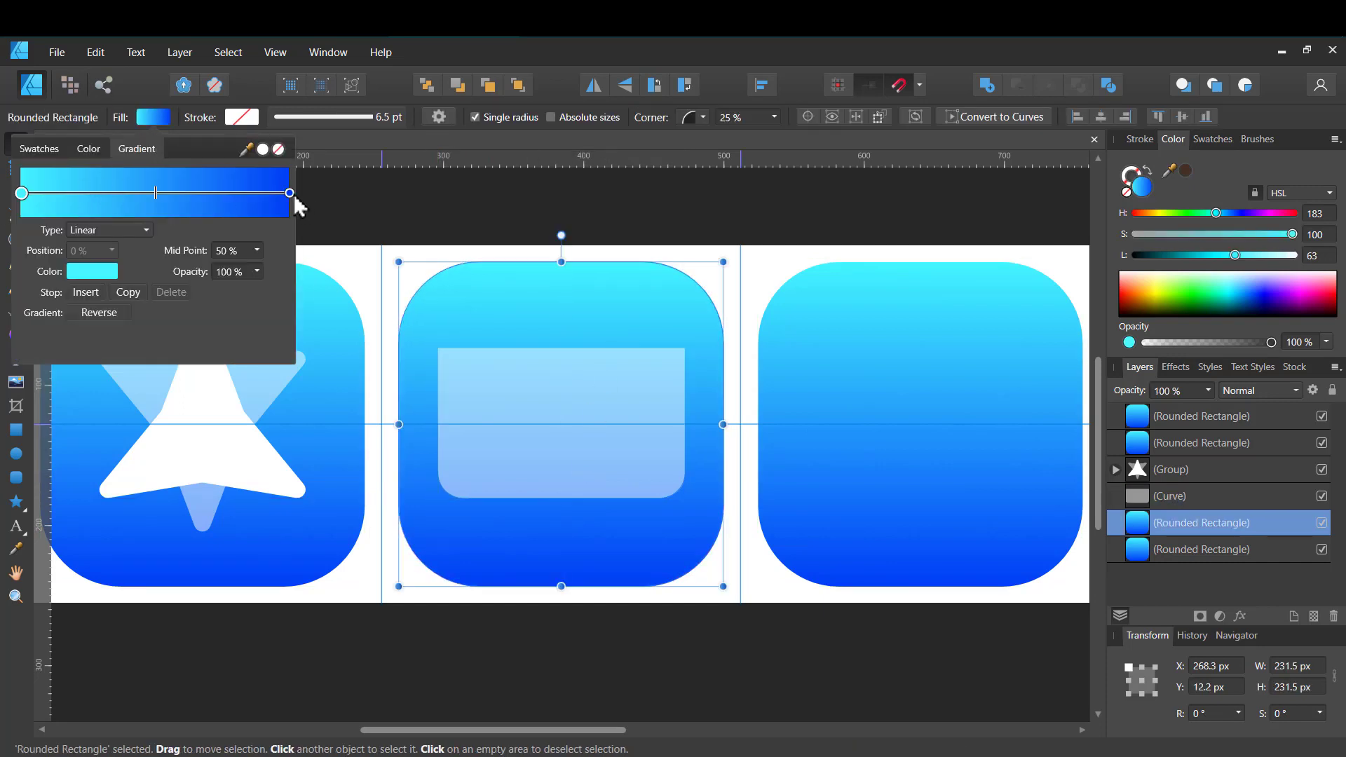
pyautogui.click(290, 193)
pyautogui.click(85, 272)
pyautogui.moveTo(48, 330); pyautogui.dragTo(12, 337)
# Set the top stop of the second square's gradient to orange with hue 30 and deselect the square.
pyautogui.click(21, 194)
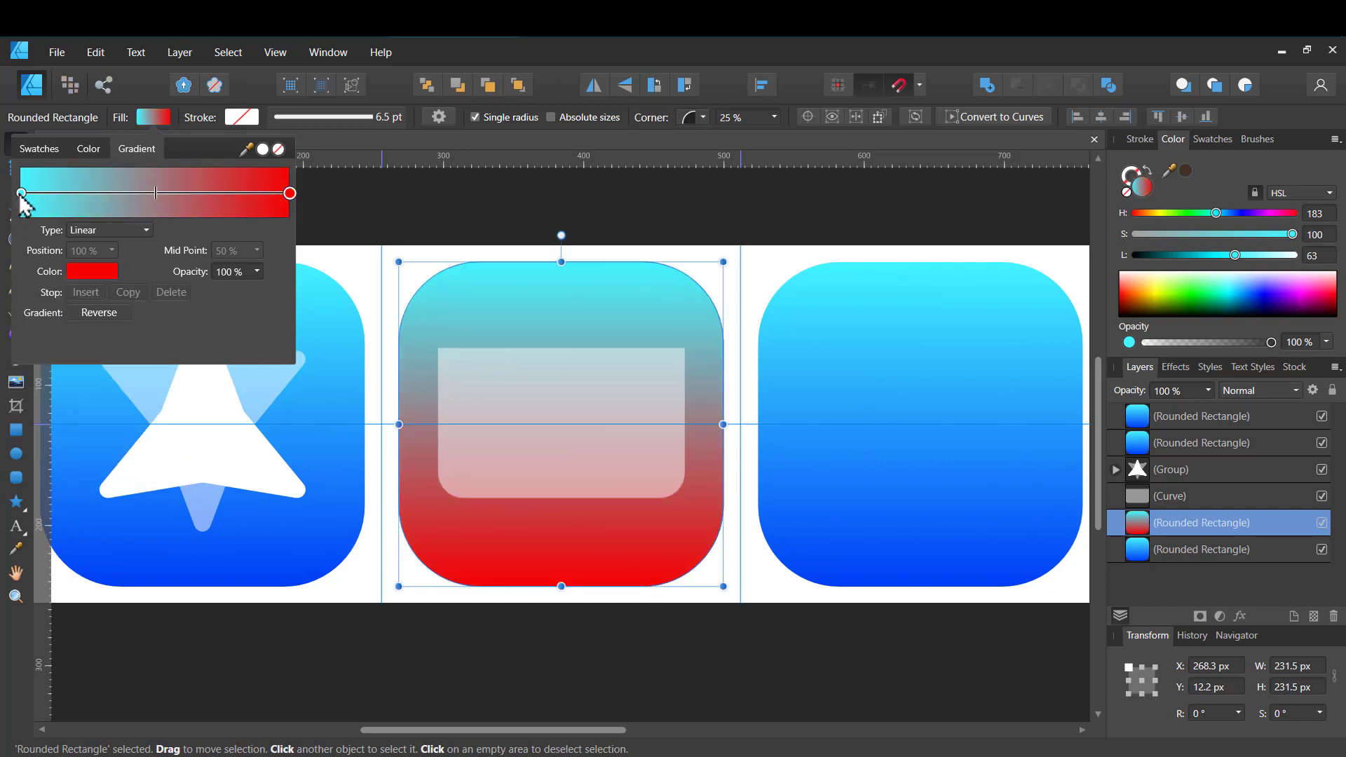
pyautogui.click(88, 272)
pyautogui.click(48, 328)
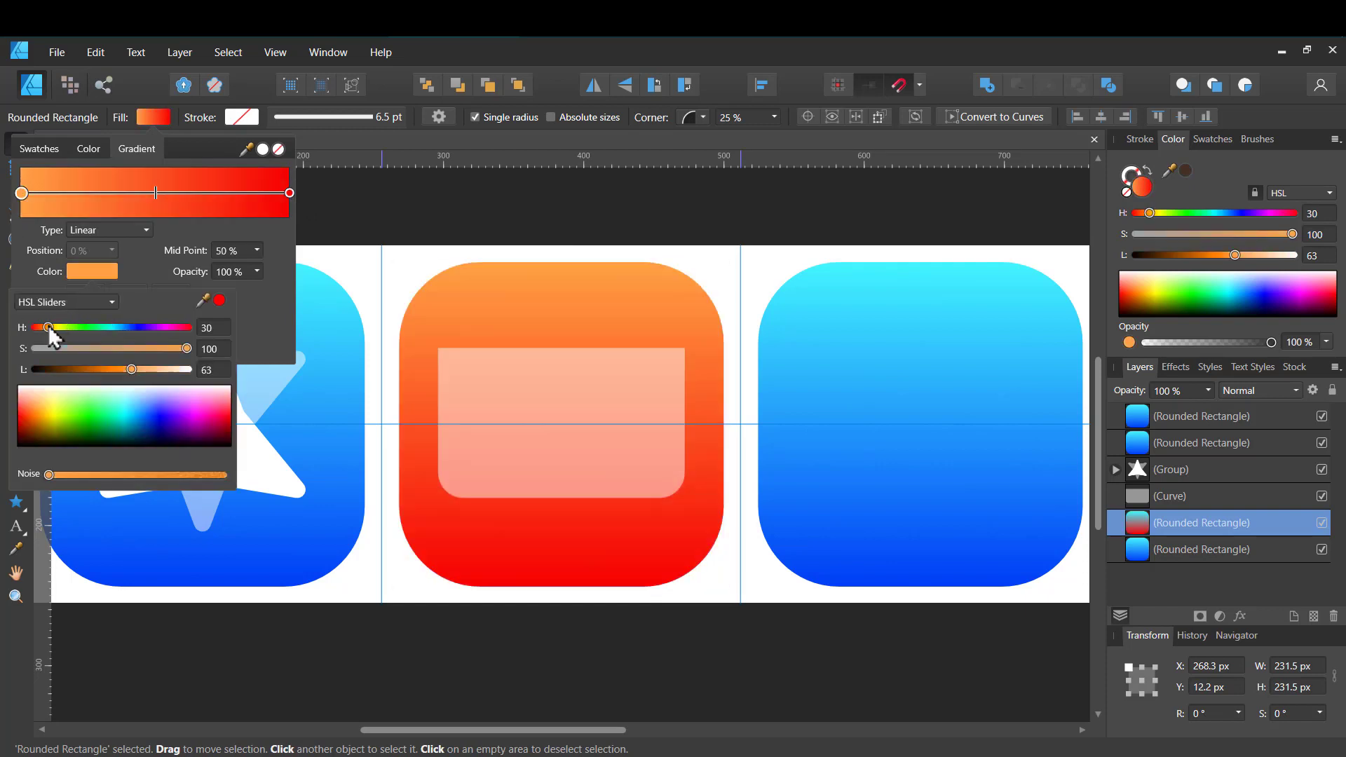
pyautogui.click(396, 284)
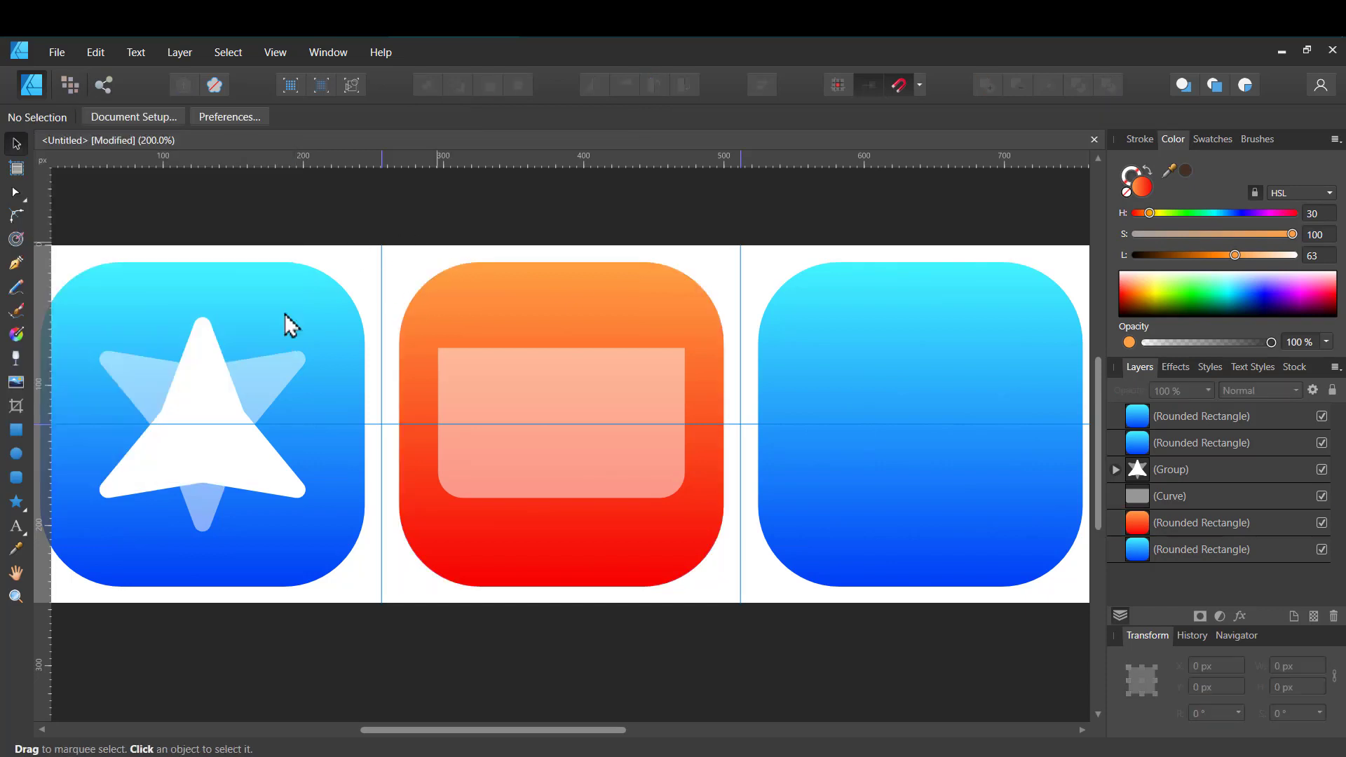
# Draw a triangle about 124.5 by 65.5 px over the translucent rectangle and fill it with white.
pyautogui.click(18, 504)
pyautogui.click(115, 119)
pyautogui.moveTo(518, 348)
pyautogui.mouseDown()
pyautogui.moveTo(638, 396)
pyautogui.moveTo(693, 439)
pyautogui.mouseUp()
pyautogui.moveTo(1235, 255); pyautogui.dragTo(1303, 255)
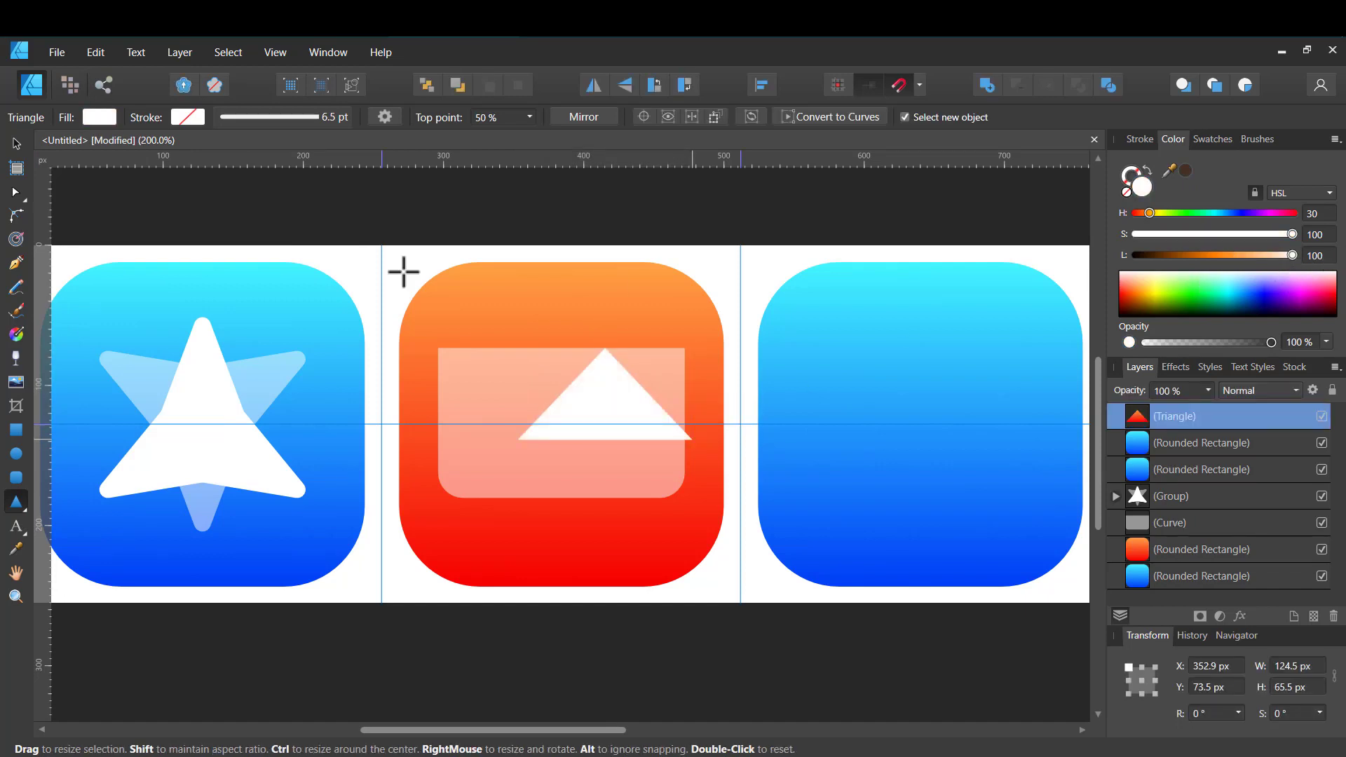
# Flip the triangle to point down and fit it as an envelope flap along the rectangle's top edge, 176 px wide and 74 px high.
pyautogui.click(627, 86)
pyautogui.click(17, 143)
pyautogui.moveTo(595, 388); pyautogui.dragTo(516, 388)
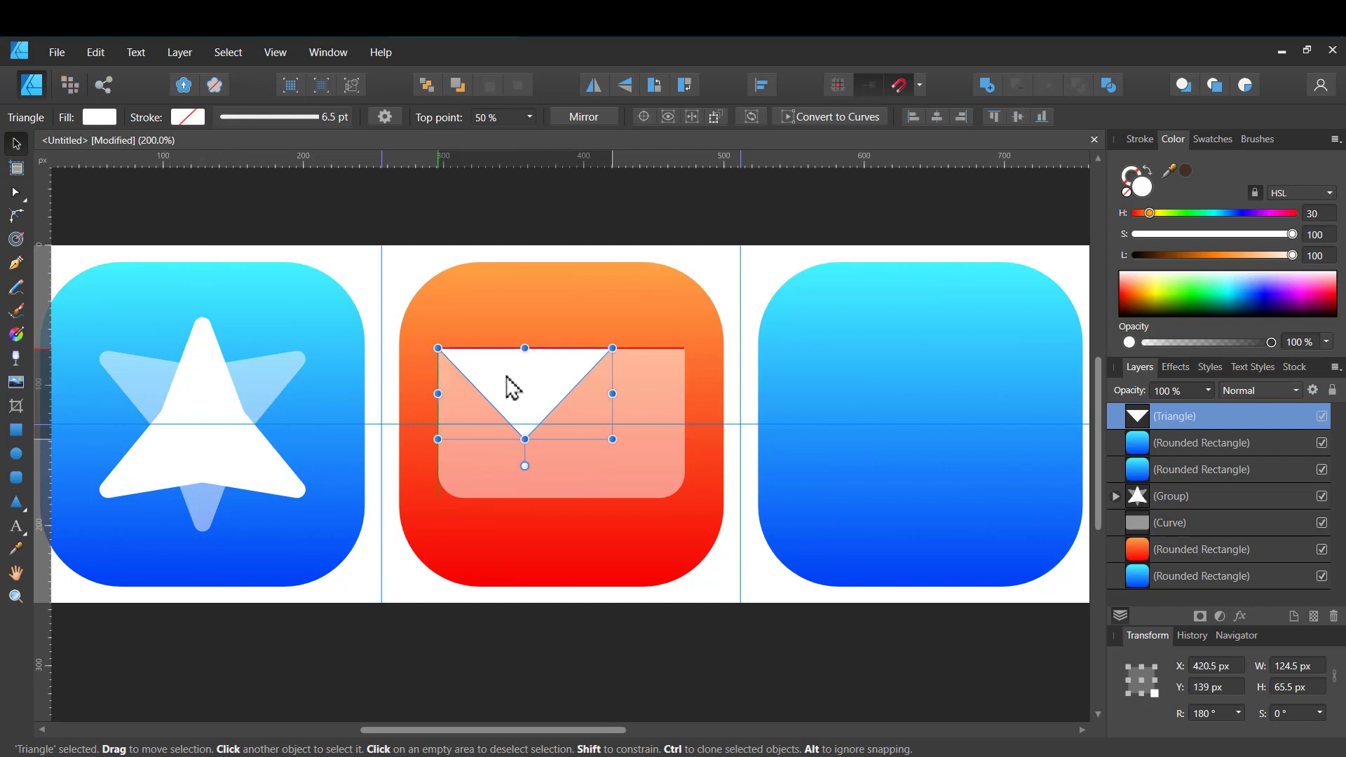
pyautogui.moveTo(615, 391); pyautogui.dragTo(685, 391)
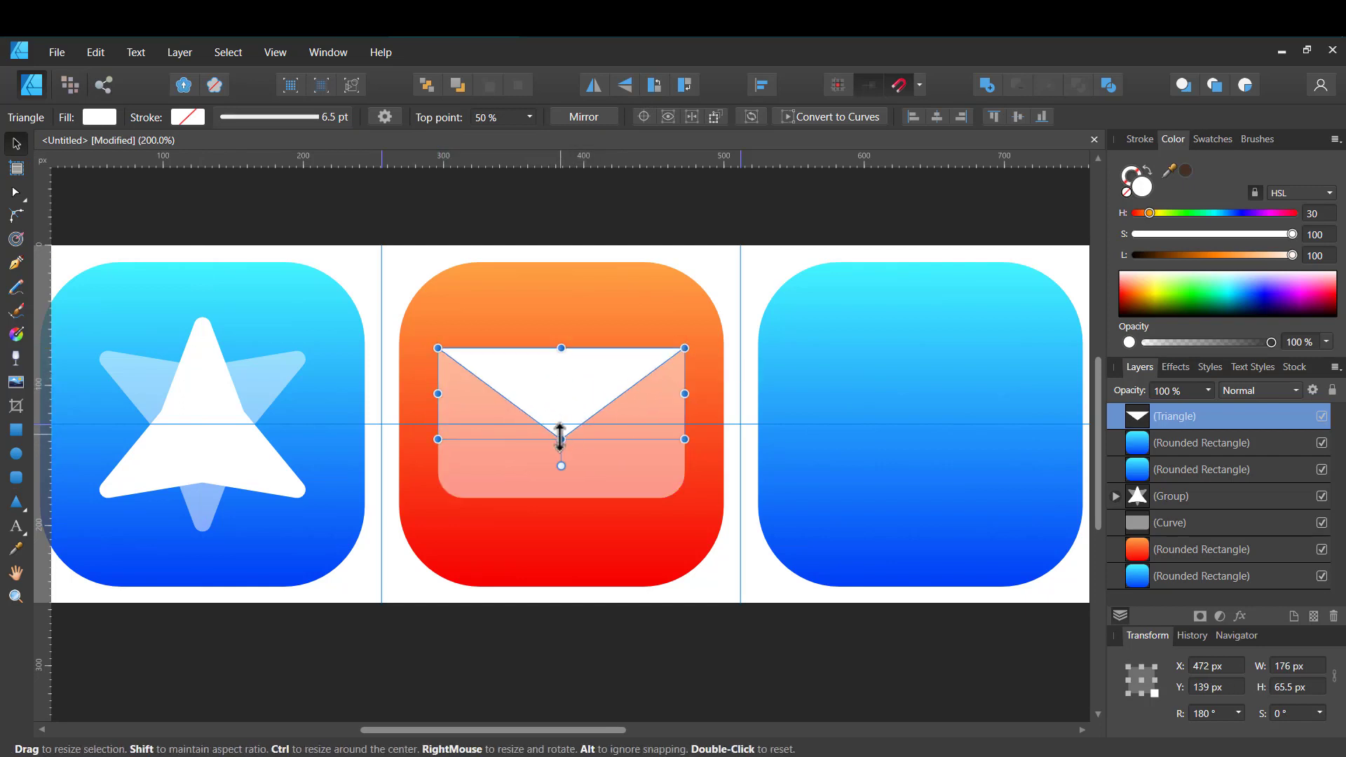
pyautogui.moveTo(561, 441); pyautogui.dragTo(561, 452)
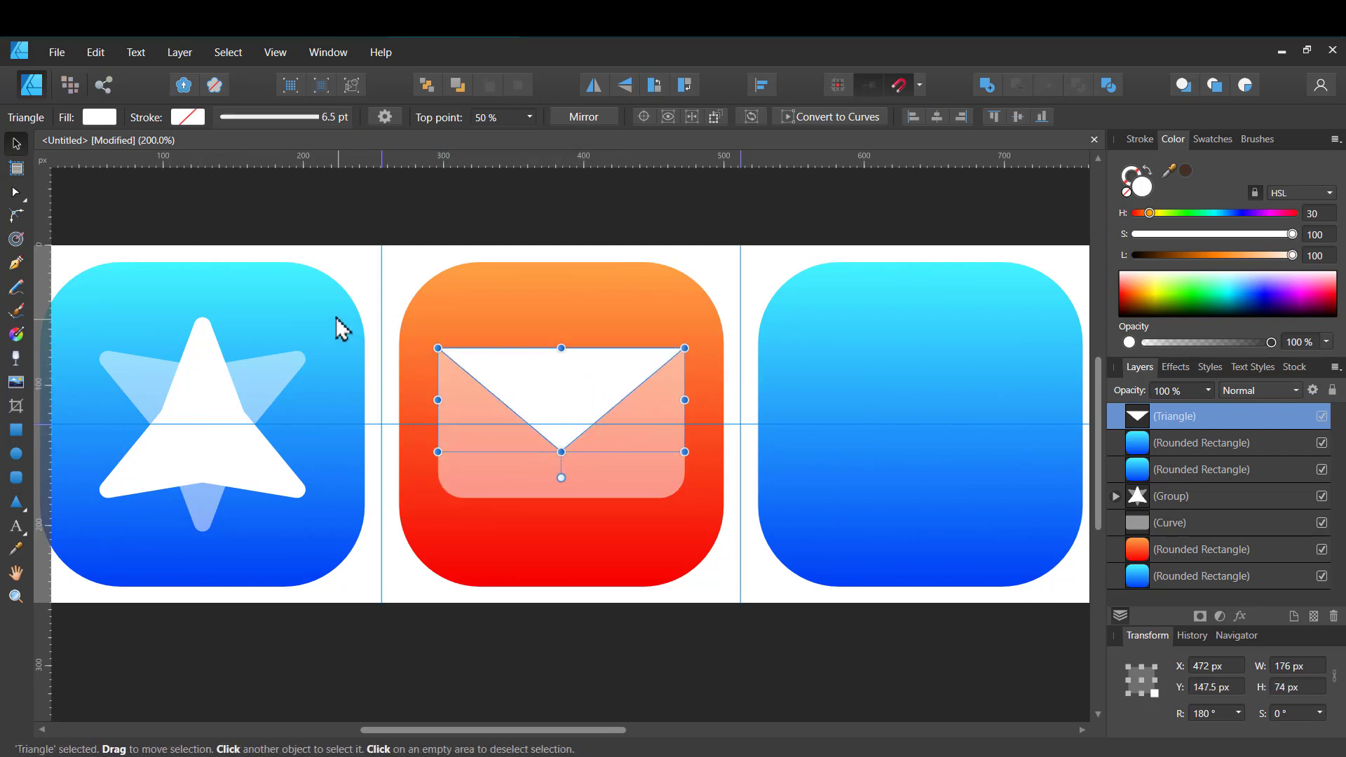
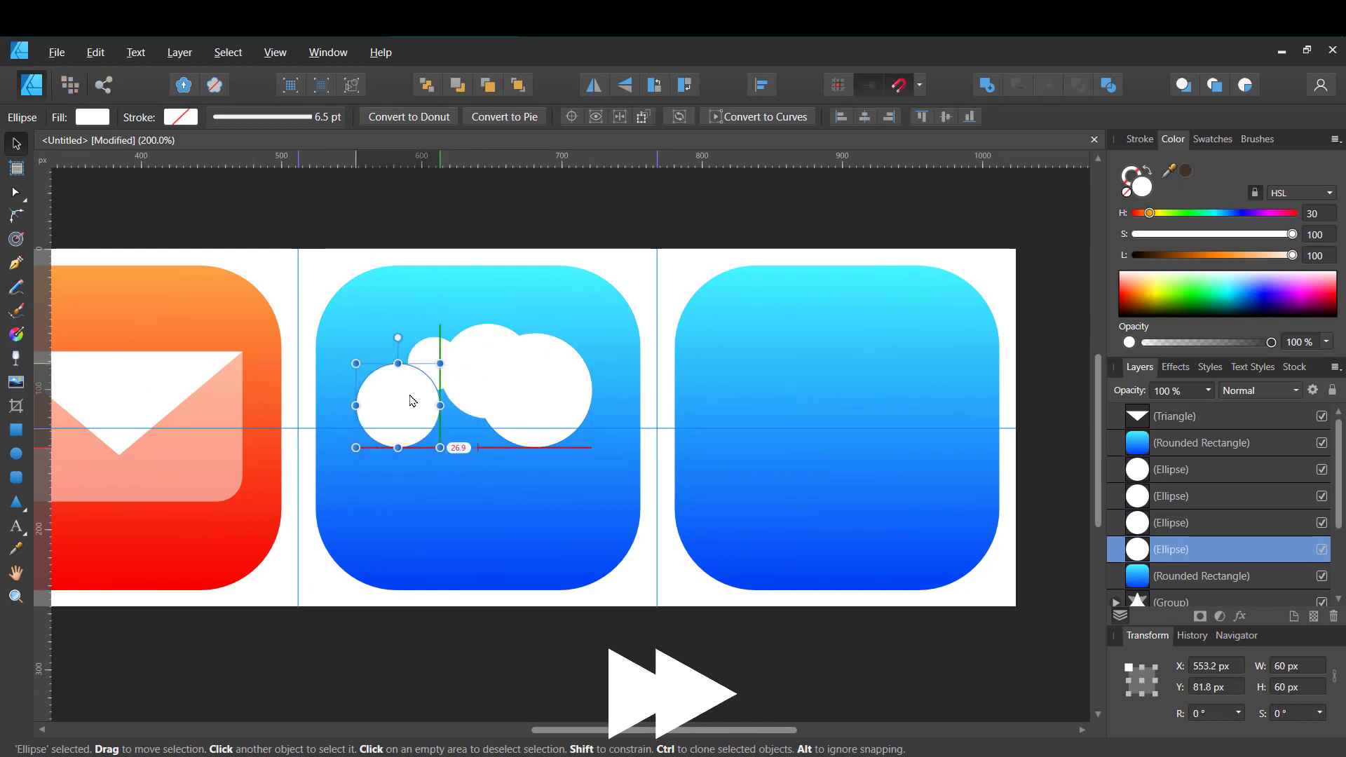
# Merge the four overlapping white circles into one flat-bottomed cloud shape and move it lower in the third square.
pyautogui.keyDown('shift'); pyautogui.click(548, 400); pyautogui.keyUp('shift')
pyautogui.keyDown('shift'); pyautogui.click(491, 354); pyautogui.keyUp('shift')
pyautogui.keyDown('shift'); pyautogui.click(432, 354); pyautogui.keyUp('shift')
pyautogui.click(985, 87)
pyautogui.press('a')
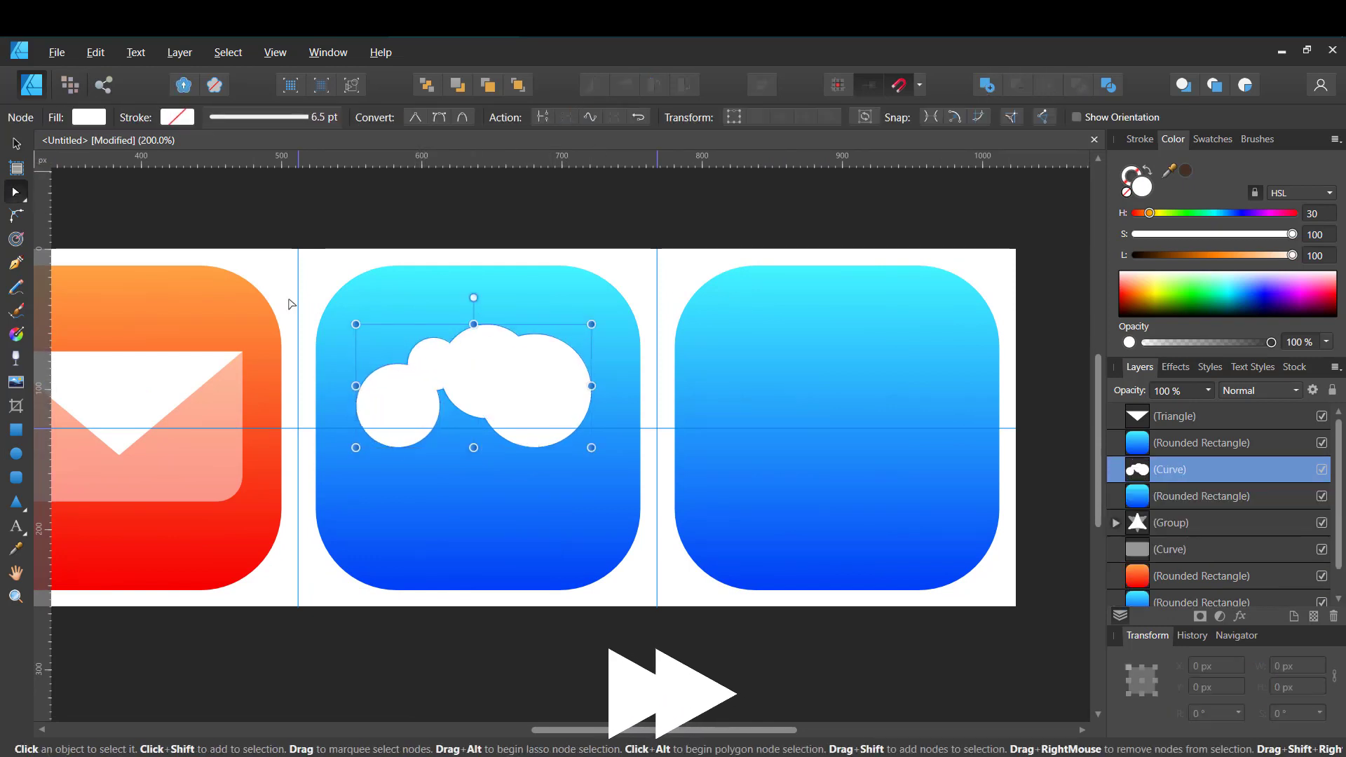
pyautogui.click(17, 145)
pyautogui.moveTo(531, 394); pyautogui.dragTo(545, 444)
pyautogui.keyDown('ctrl'); pyautogui.moveTo(533, 477); pyautogui.dragTo(520, 424); pyautogui.keyUp('ctrl')
pyautogui.click(596, 87)
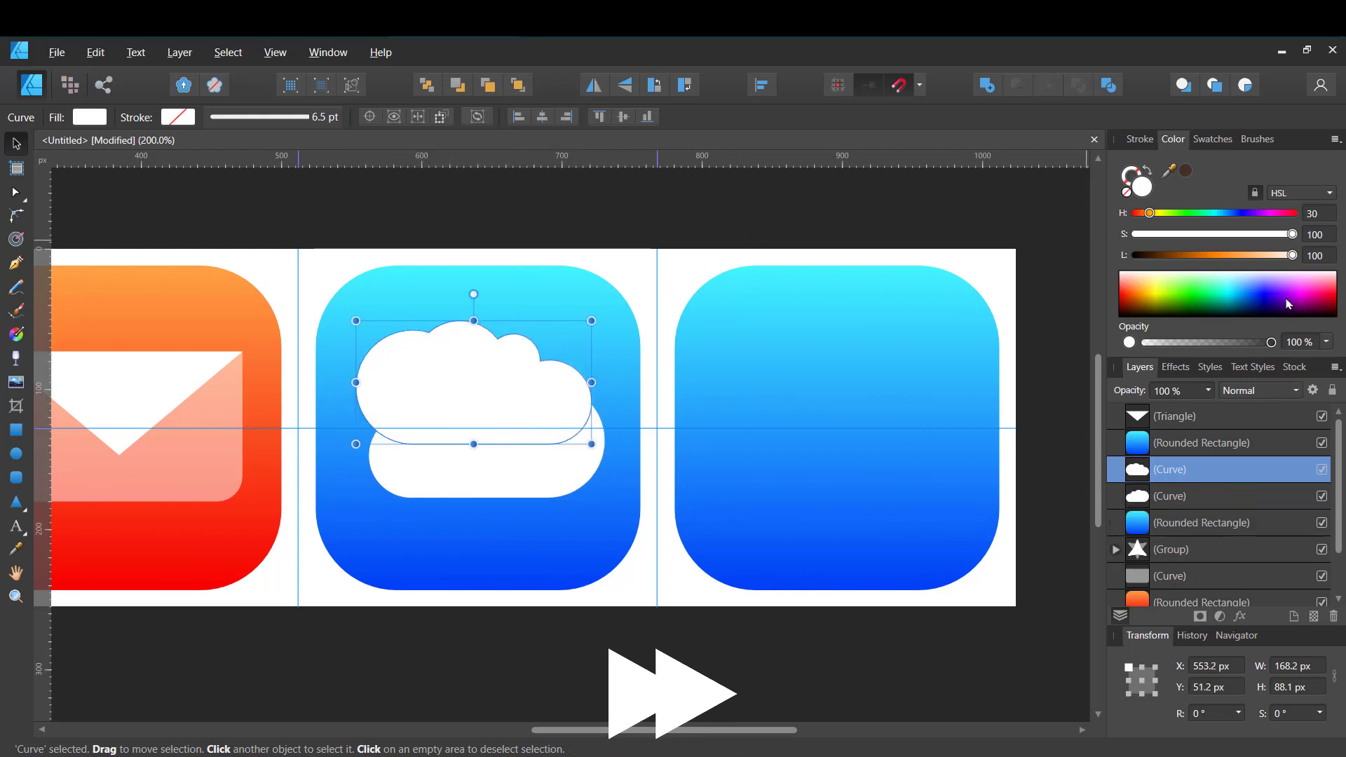
pyautogui.write('50')
pyautogui.press('Return')
pyautogui.moveTo(591, 445); pyautogui.dragTo(533, 413)
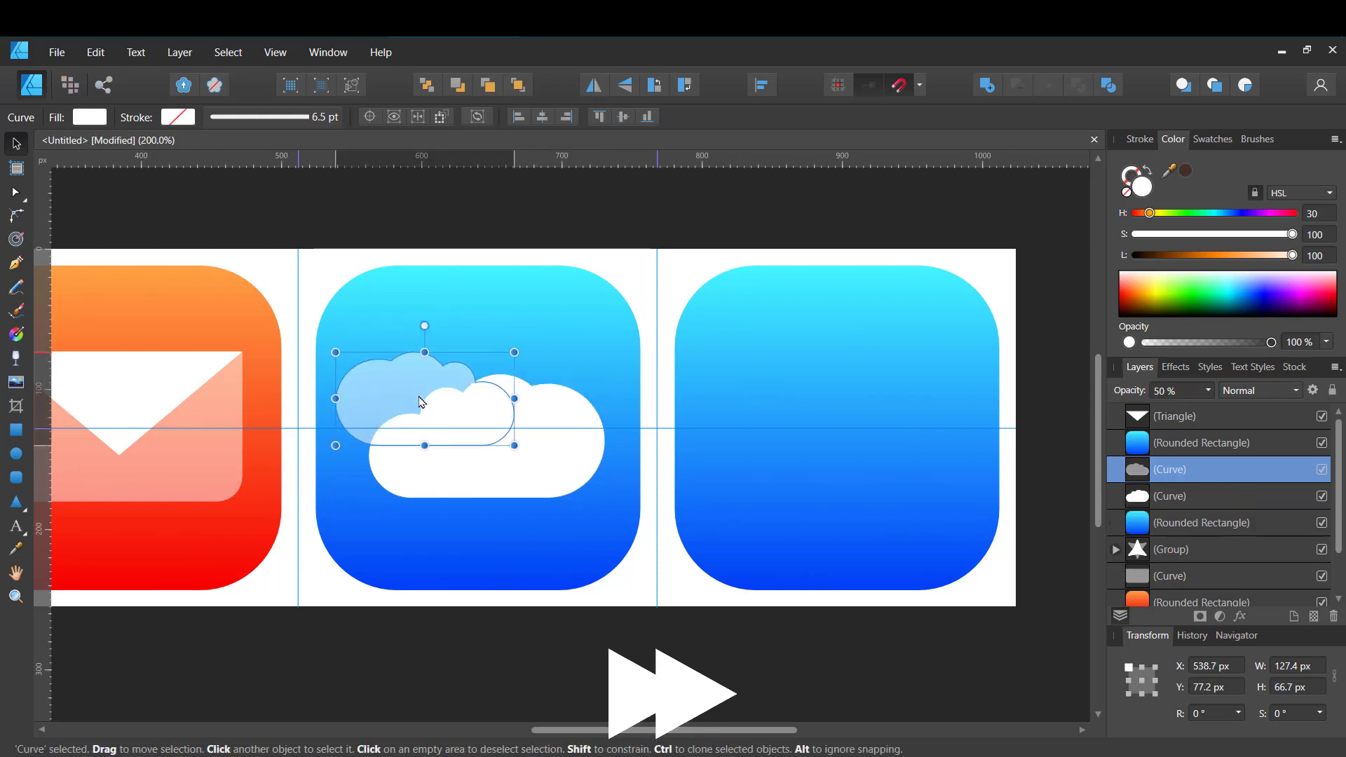
pyautogui.moveTo(443, 361); pyautogui.dragTo(438, 351)
pyautogui.press('Delete')
# Set the cloud's opacity to 50% and enlarge it to about 176 by 92.2 px within the blue square.
pyautogui.write('50')
pyautogui.press('Return')
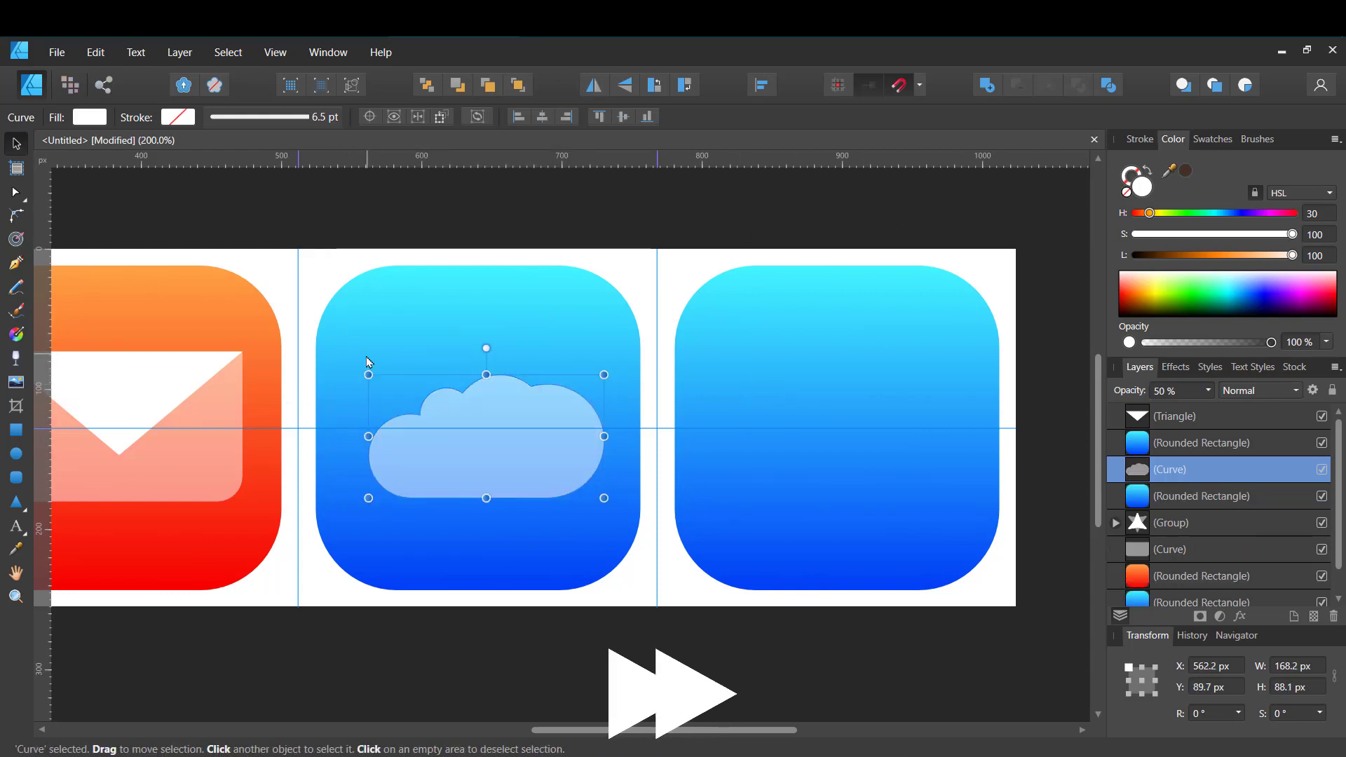
pyautogui.moveTo(368, 375)
pyautogui.mouseDown()
pyautogui.moveTo(337, 344)
pyautogui.moveTo(357, 368)
pyautogui.mouseUp()
# Draw a white vertical rectangle over the cloud's lower half and a triangle flipped to point down at its lower end.
pyautogui.moveTo(504, 414)
pyautogui.mouseDown()
pyautogui.moveTo(511, 385)
pyautogui.moveTo(496, 519)
pyautogui.mouseUp()
pyautogui.press('m')
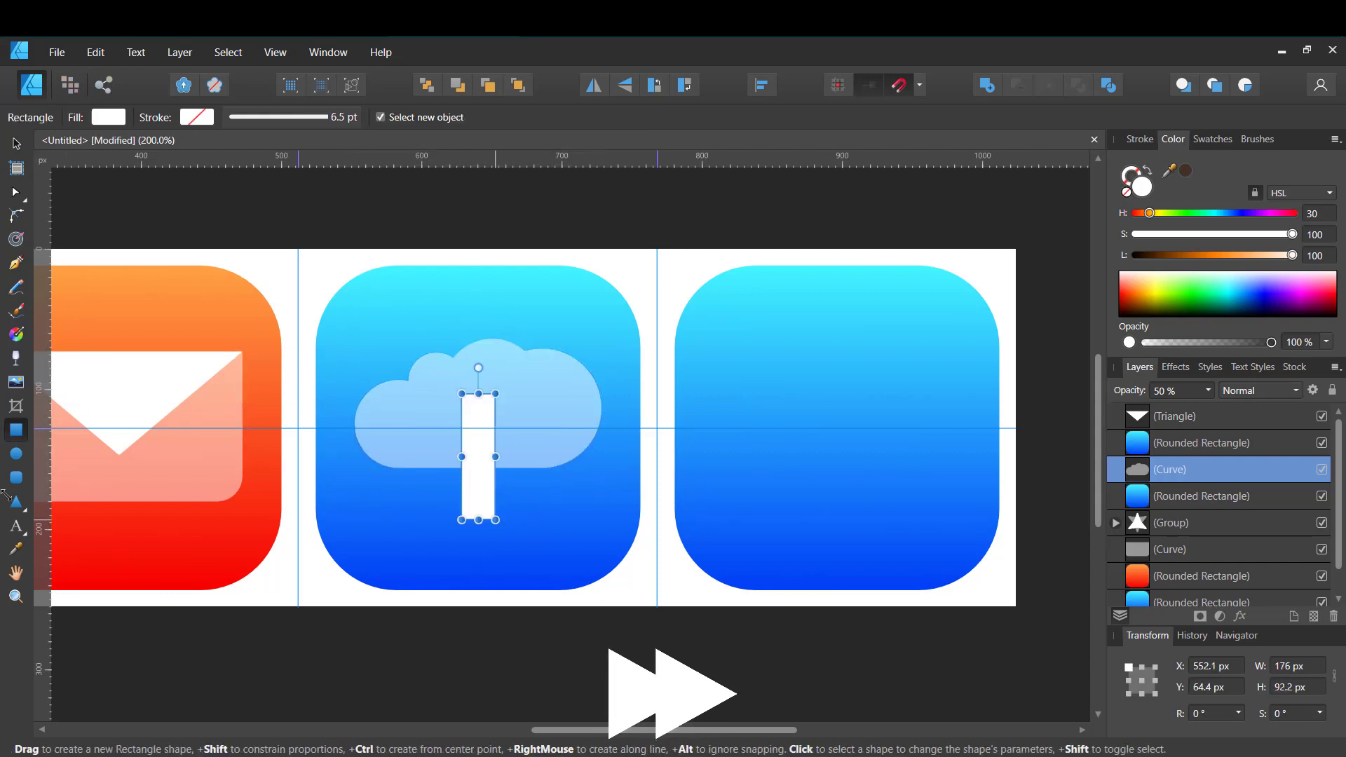
pyautogui.click(16, 502)
pyautogui.moveTo(400, 469); pyautogui.dragTo(461, 531)
pyautogui.press('v')
pyautogui.moveTo(430, 443); pyautogui.dragTo(425, 563)
pyautogui.moveTo(445, 498); pyautogui.dragTo(492, 517)
# Narrow the white rectangle into a slim shaft and merge it with the triangle into a single down arrow.
pyautogui.click(484, 462)
pyautogui.moveTo(495, 456); pyautogui.dragTo(489, 457)
pyautogui.keyDown('shift'); pyautogui.click(493, 503); pyautogui.keyUp('shift')
pyautogui.click(987, 85)
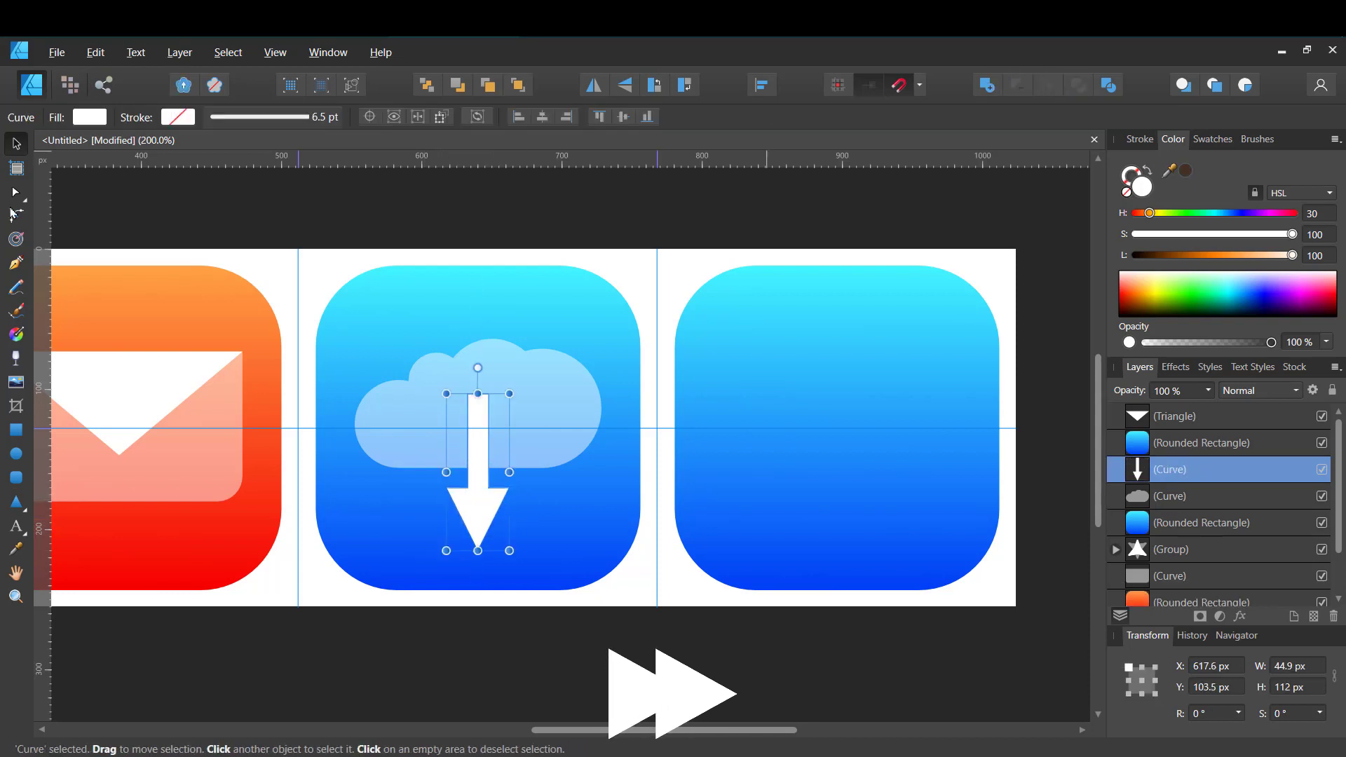
# Round the down arrow's corners, leaving its tip sharp, and resize it to about 58.9 by 106 px.
pyautogui.press('a')
pyautogui.click(5, 143)
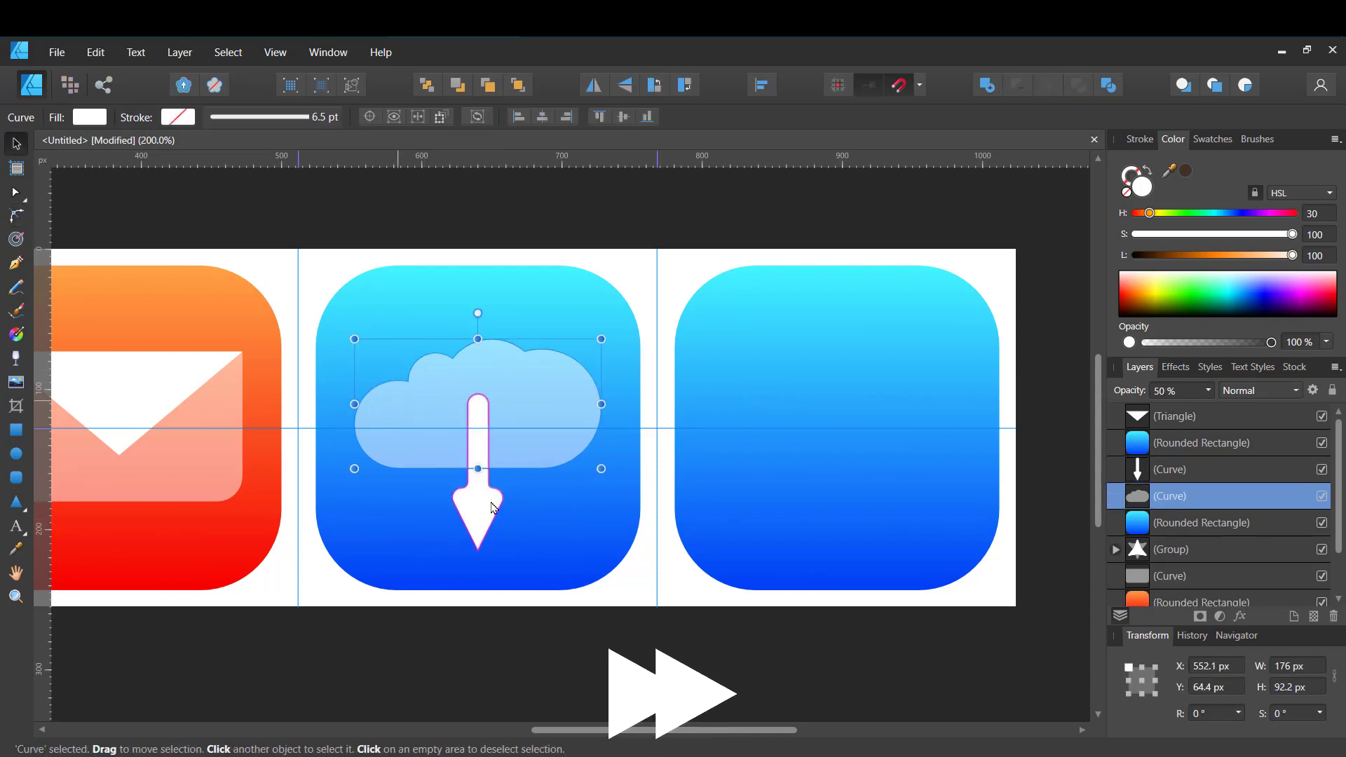
pyautogui.moveTo(497, 550); pyautogui.dragTo(483, 517)
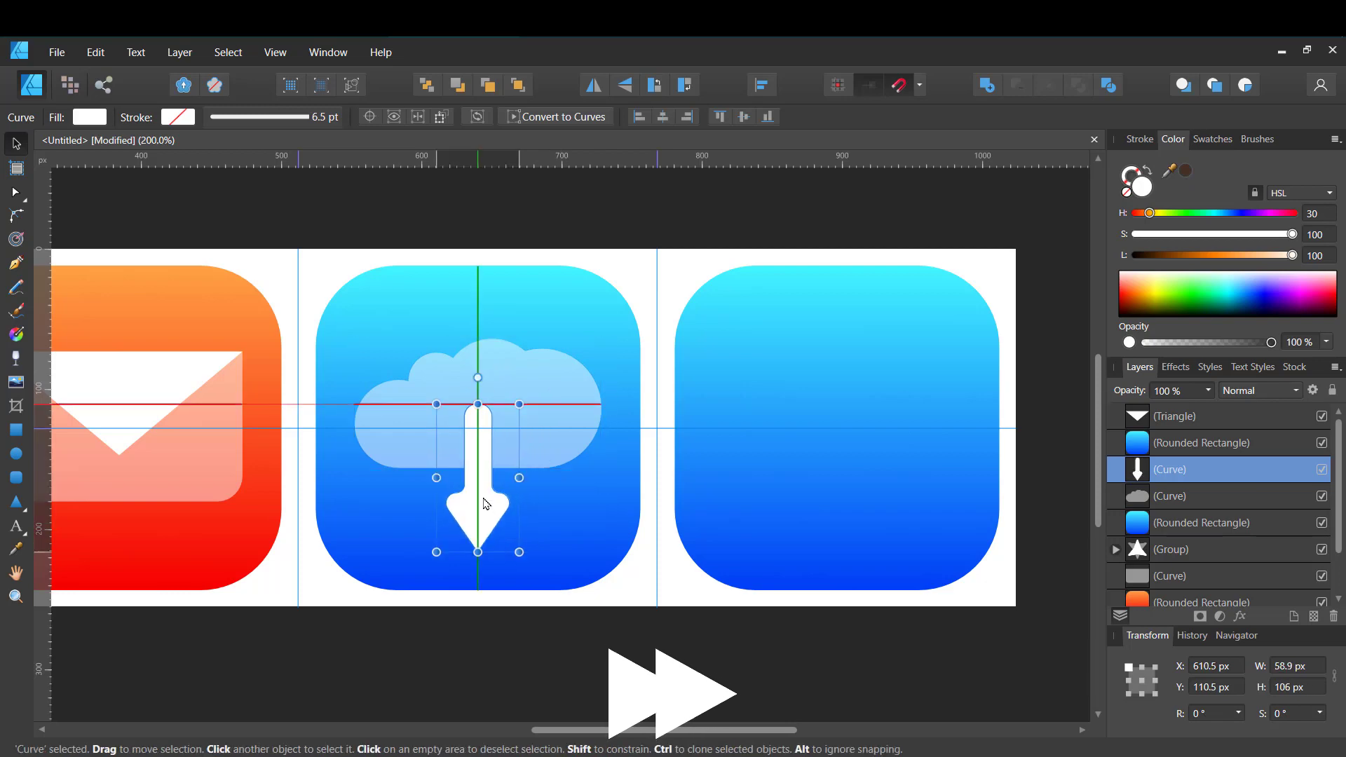
pyautogui.click(634, 283)
pyautogui.click(537, 414)
pyautogui.click(648, 309)
# Change the bottom stop of the gradient on the first square, behind the star, to purple.
pyautogui.moveTo(312, 470); pyautogui.dragTo(468, 453)
pyautogui.moveTo(873, 344); pyautogui.dragTo(509, 434)
pyautogui.click(225, 394)
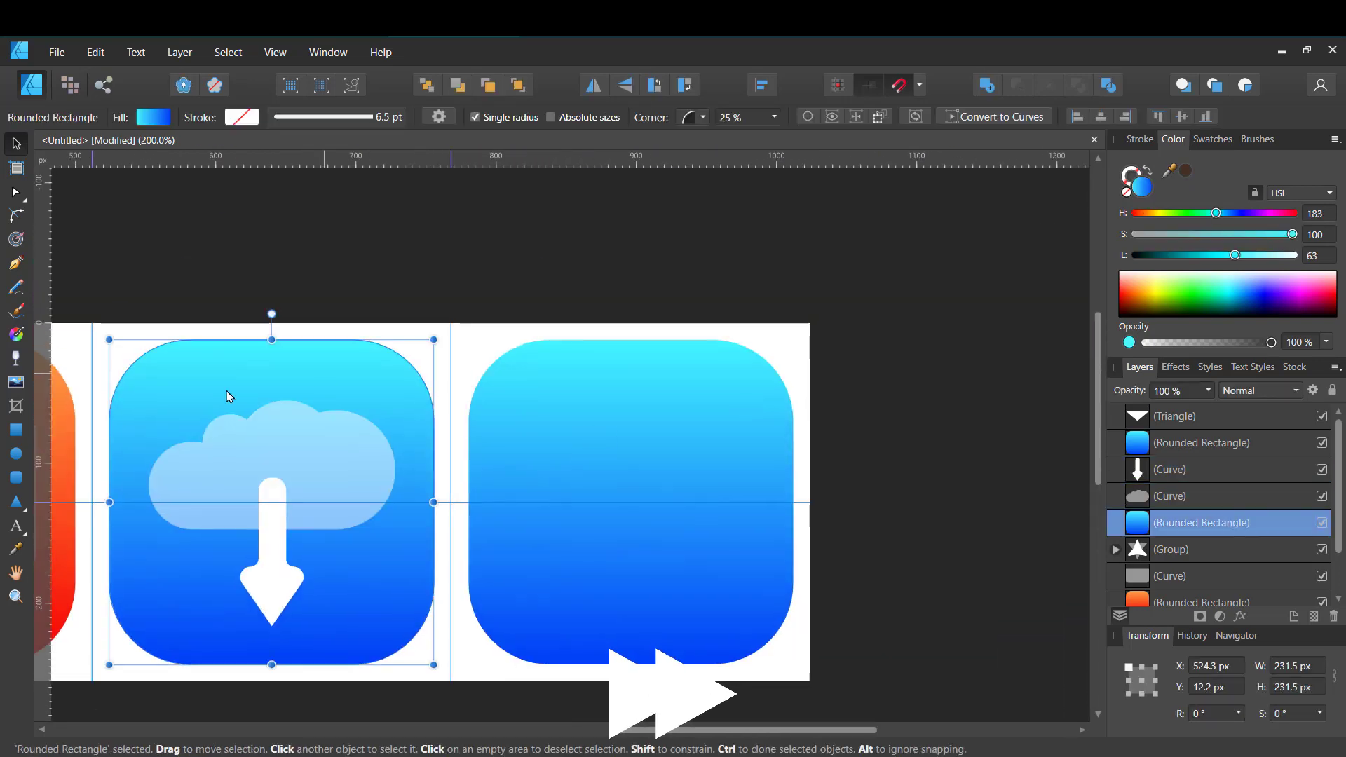
pyautogui.moveTo(251, 493); pyautogui.dragTo(905, 505)
pyautogui.click(299, 393)
pyautogui.click(154, 117)
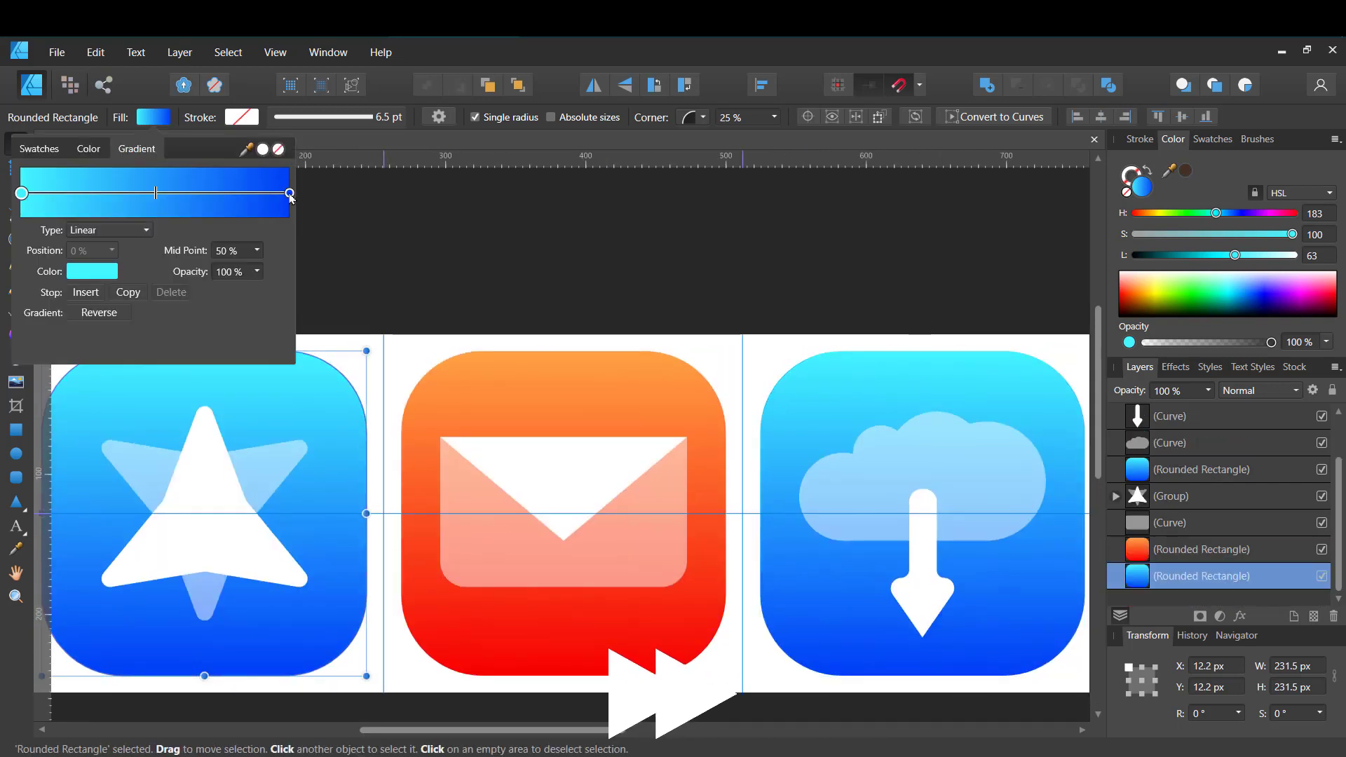
pyautogui.click(289, 194)
pyautogui.click(115, 272)
pyautogui.click(157, 329)
# Set the top stop of the first square's gradient to pink with hue 327 and deselect the square.
pyautogui.click(21, 193)
pyautogui.click(92, 271)
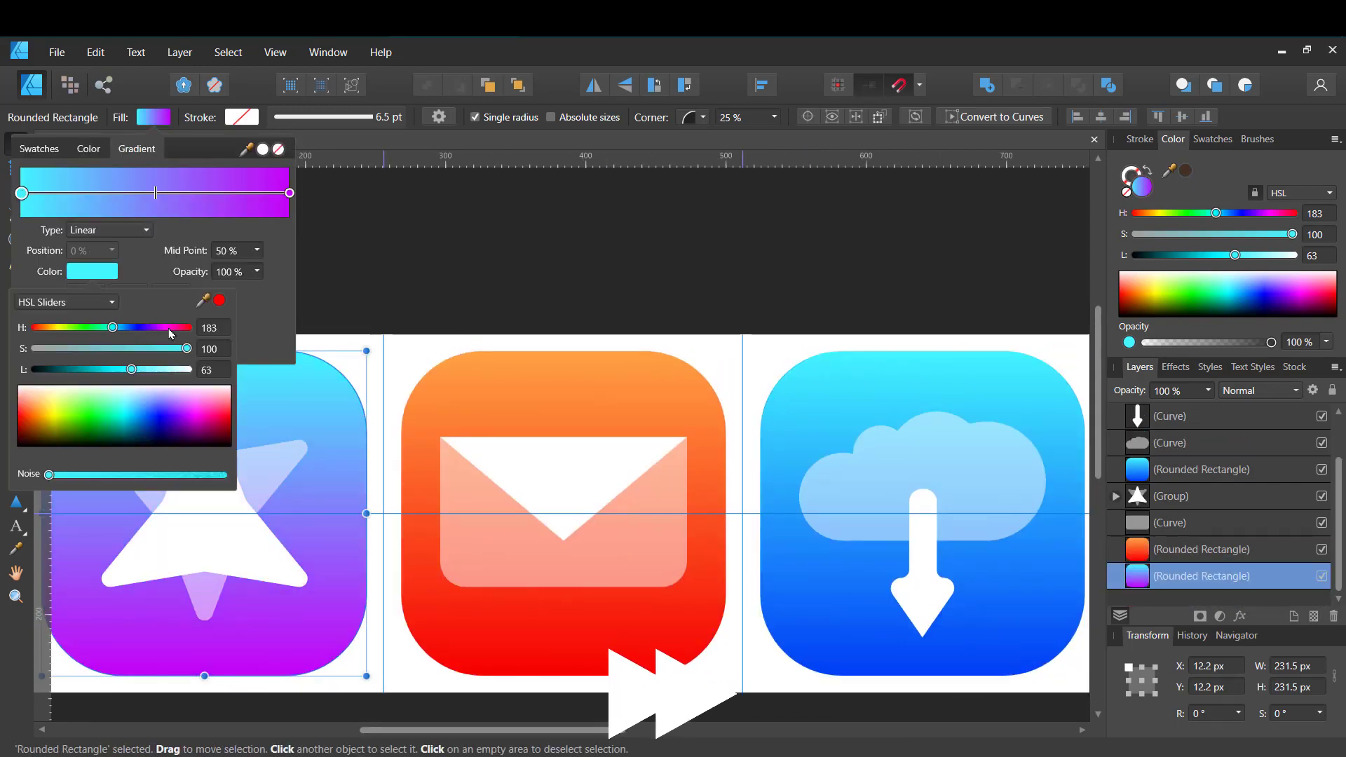
pyautogui.moveTo(171, 330)
pyautogui.mouseDown()
pyautogui.moveTo(144, 330)
pyautogui.moveTo(161, 329)
pyautogui.mouseUp()
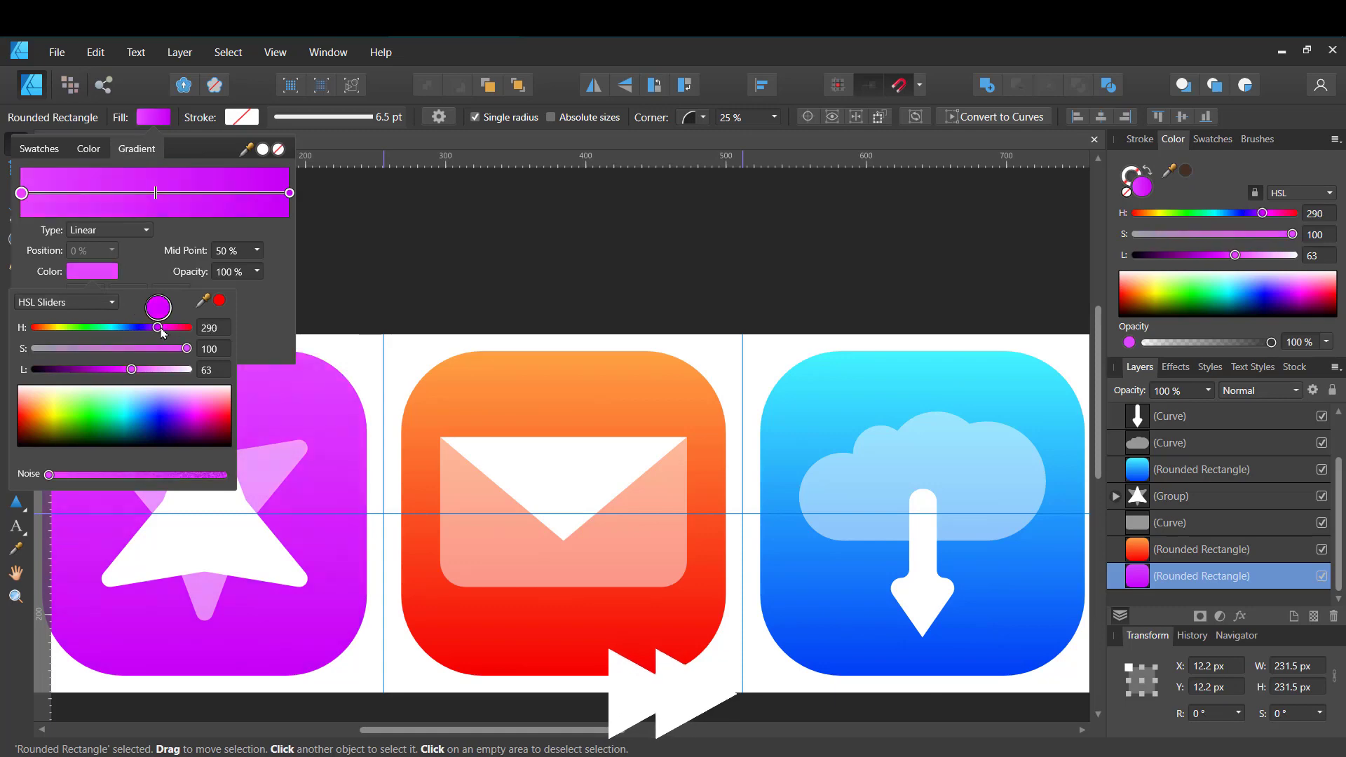
pyautogui.click(424, 287)
# Draw an elliptical callout about 146 by 114.7 px in the upper part of the fourth square.
pyautogui.moveTo(839, 461); pyautogui.dragTo(601, 312)
pyautogui.moveTo(785, 349); pyautogui.dragTo(232, 429)
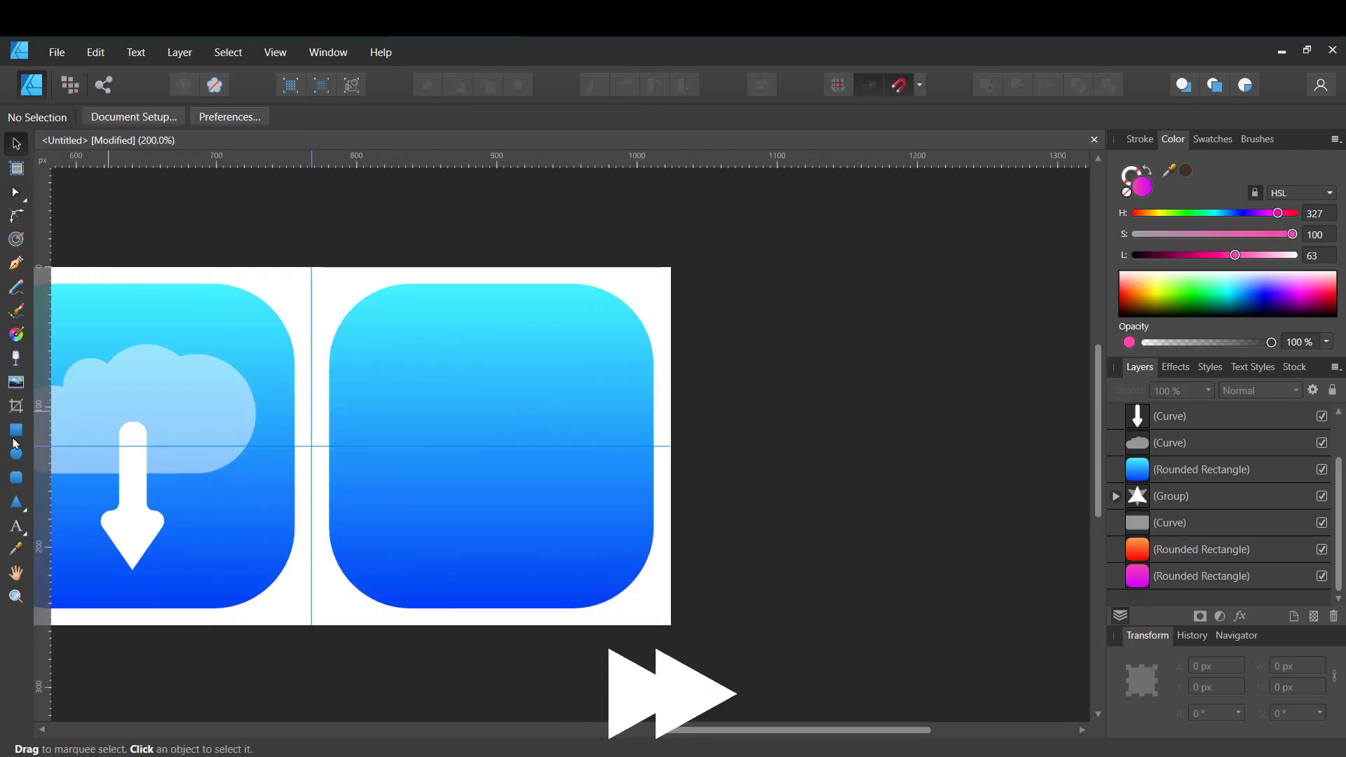
pyautogui.click(24, 509)
pyautogui.click(91, 445)
pyautogui.moveTo(400, 335); pyautogui.dragTo(604, 496)
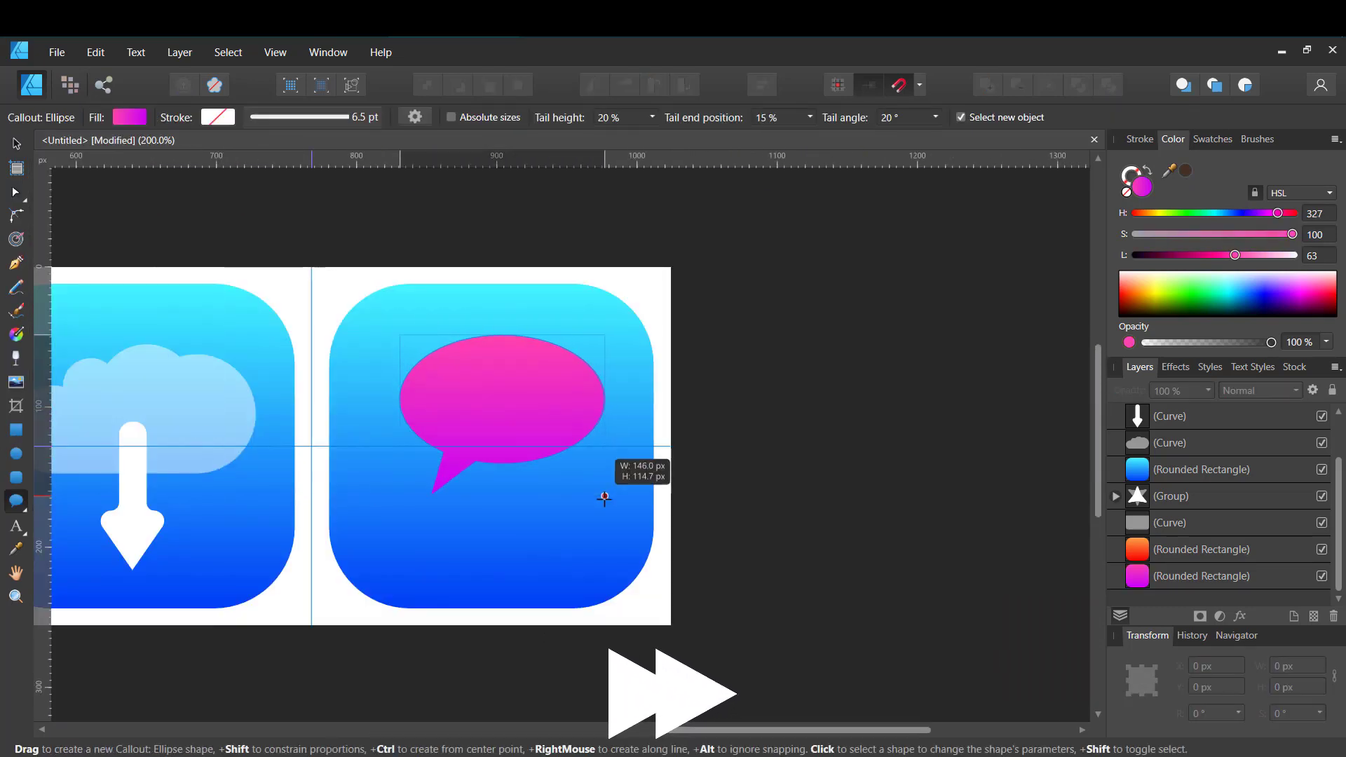
# Set the callout's tail height to 19% and tail end position to 8%, and resize it to about 160.5 by 143.2 px.
pyautogui.moveTo(502, 464); pyautogui.dragTo(502, 466)
pyautogui.moveTo(476, 462); pyautogui.dragTo(416, 515)
pyautogui.click(16, 144)
pyautogui.moveTo(605, 495); pyautogui.dragTo(625, 536)
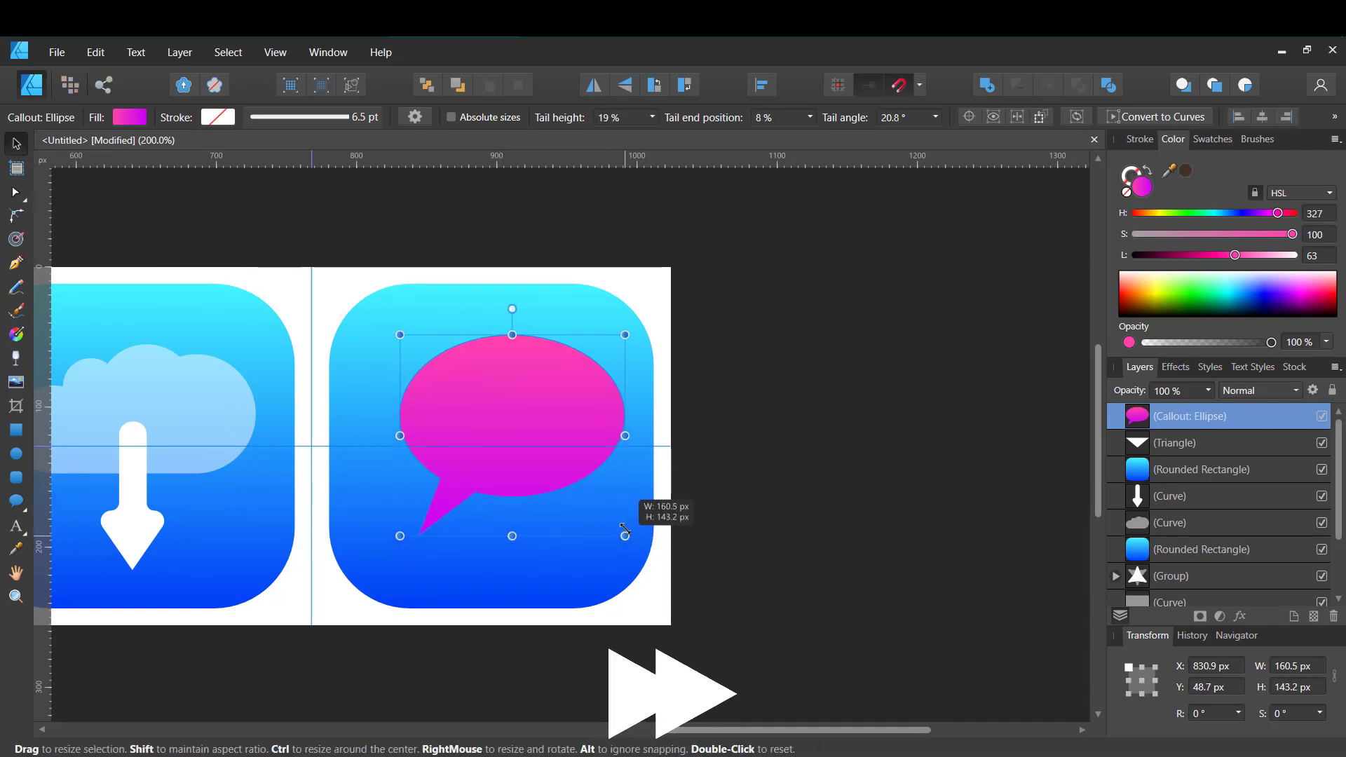
# Rotate the callout 15° counterclockwise and make it white at 50% opacity.
pyautogui.moveTo(512, 309); pyautogui.dragTo(492, 299)
pyautogui.moveTo(512, 475)
pyautogui.mouseDown()
pyautogui.moveTo(471, 452)
pyautogui.moveTo(562, 442)
pyautogui.mouseUp()
pyautogui.click(1293, 256)
pyautogui.click(1170, 391)
pyautogui.write('50')
pyautogui.press('Return')
# Turn a copy of the callout into a horizontally flipped, unrotated speech bubble at 100% opacity.
pyautogui.click(594, 84)
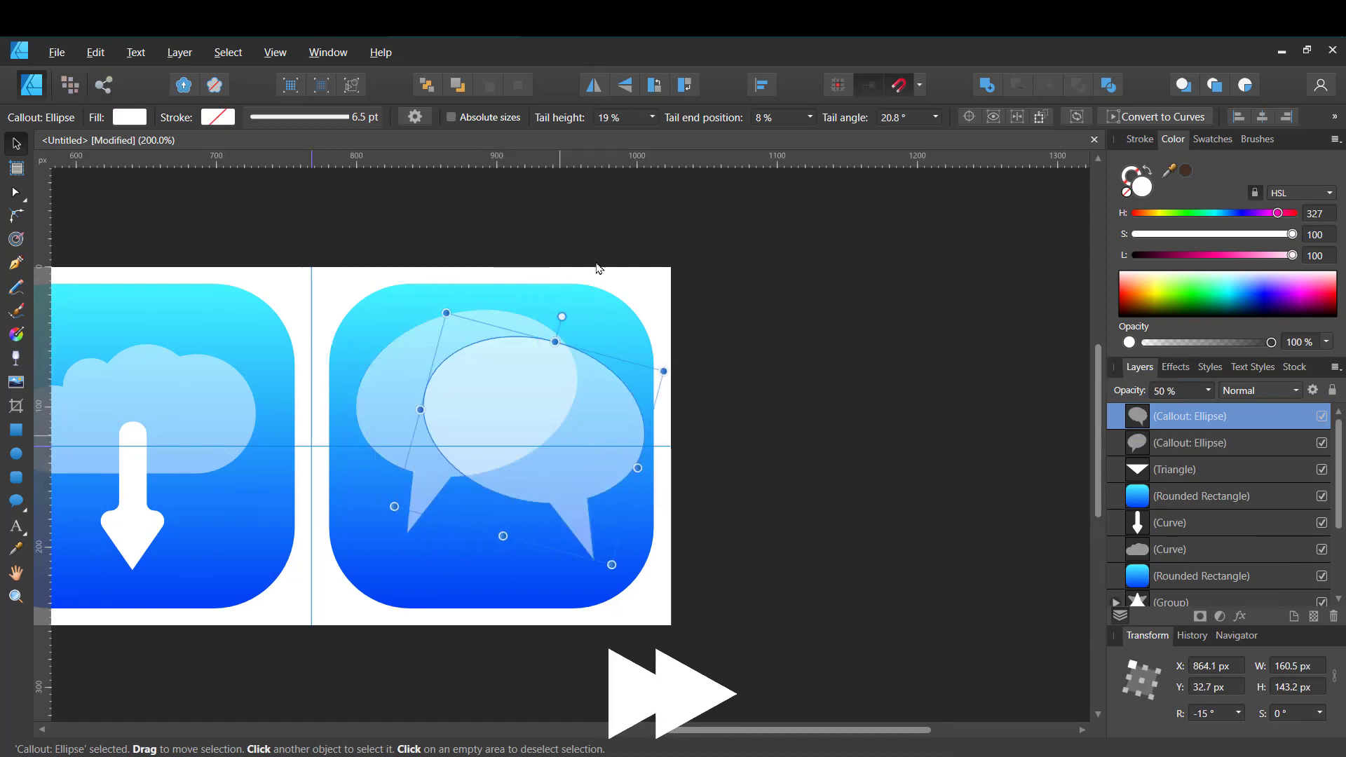
pyautogui.doubleClick(559, 315)
pyautogui.press('7')
pyautogui.press('5')
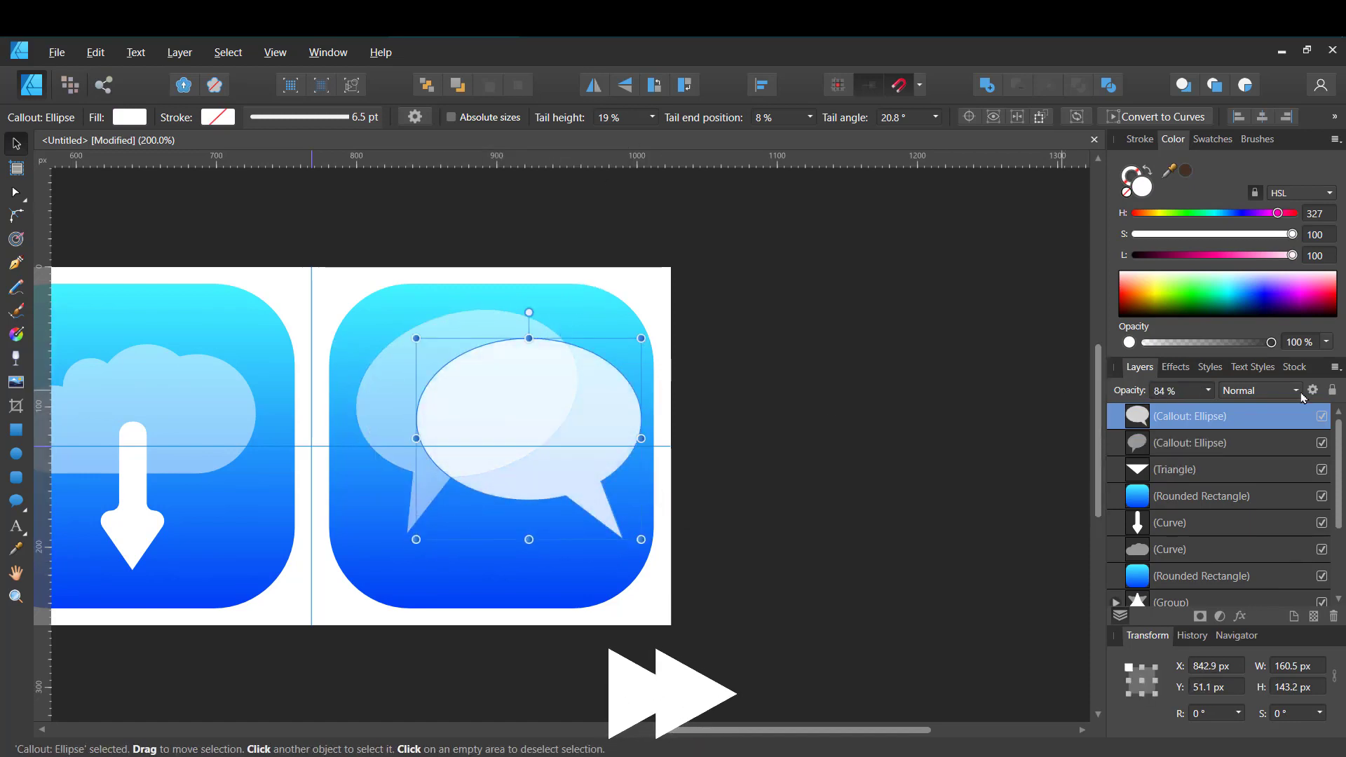
pyautogui.press('0')
# Shrink the opaque callout over the translucent one's lower right and centre the pair in the fourth square.
pyautogui.moveTo(641, 539); pyautogui.dragTo(601, 505)
pyautogui.moveTo(542, 400); pyautogui.dragTo(554, 446)
pyautogui.keyDown('shift'); pyautogui.click(533, 340); pyautogui.keyUp('shift')
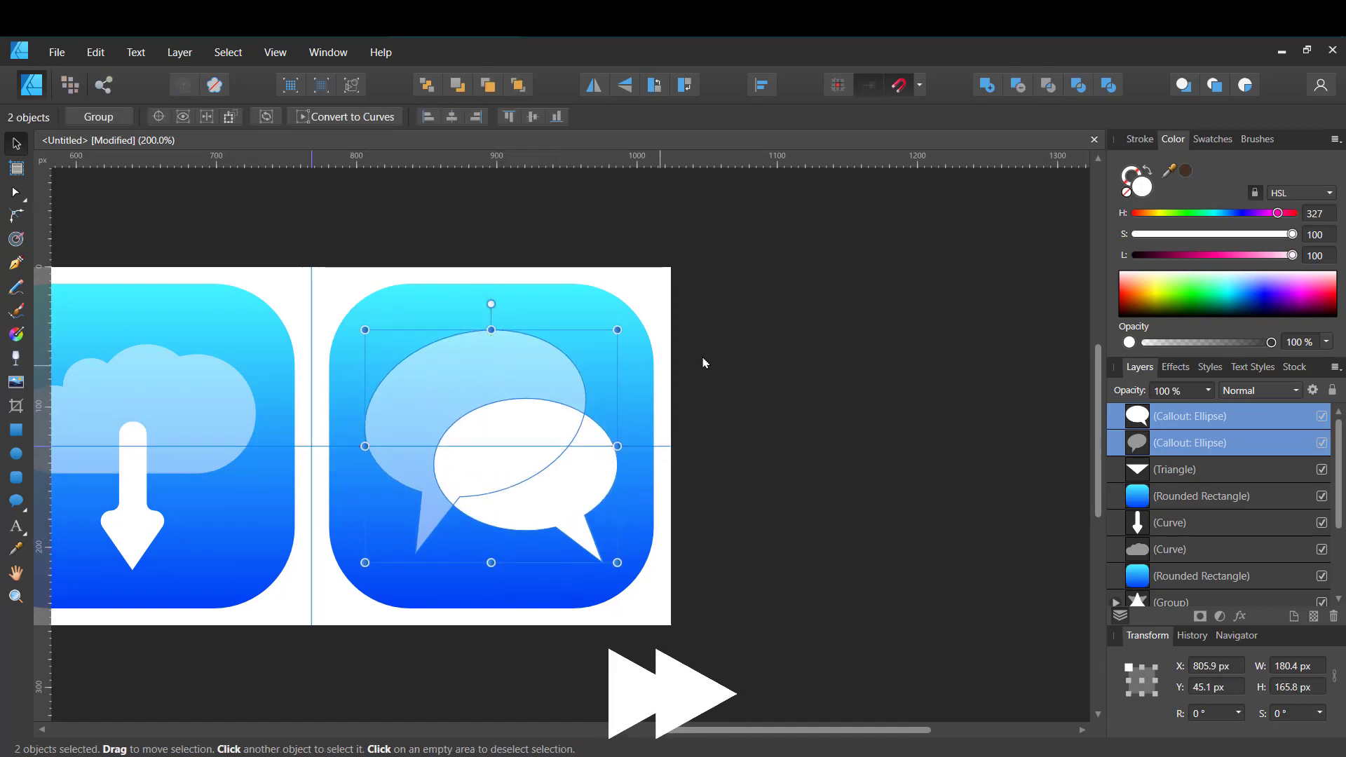
# Change the bottom stop of the fourth square's gradient to yellow-green.
pyautogui.click(561, 300)
pyautogui.click(16, 334)
pyautogui.click(264, 117)
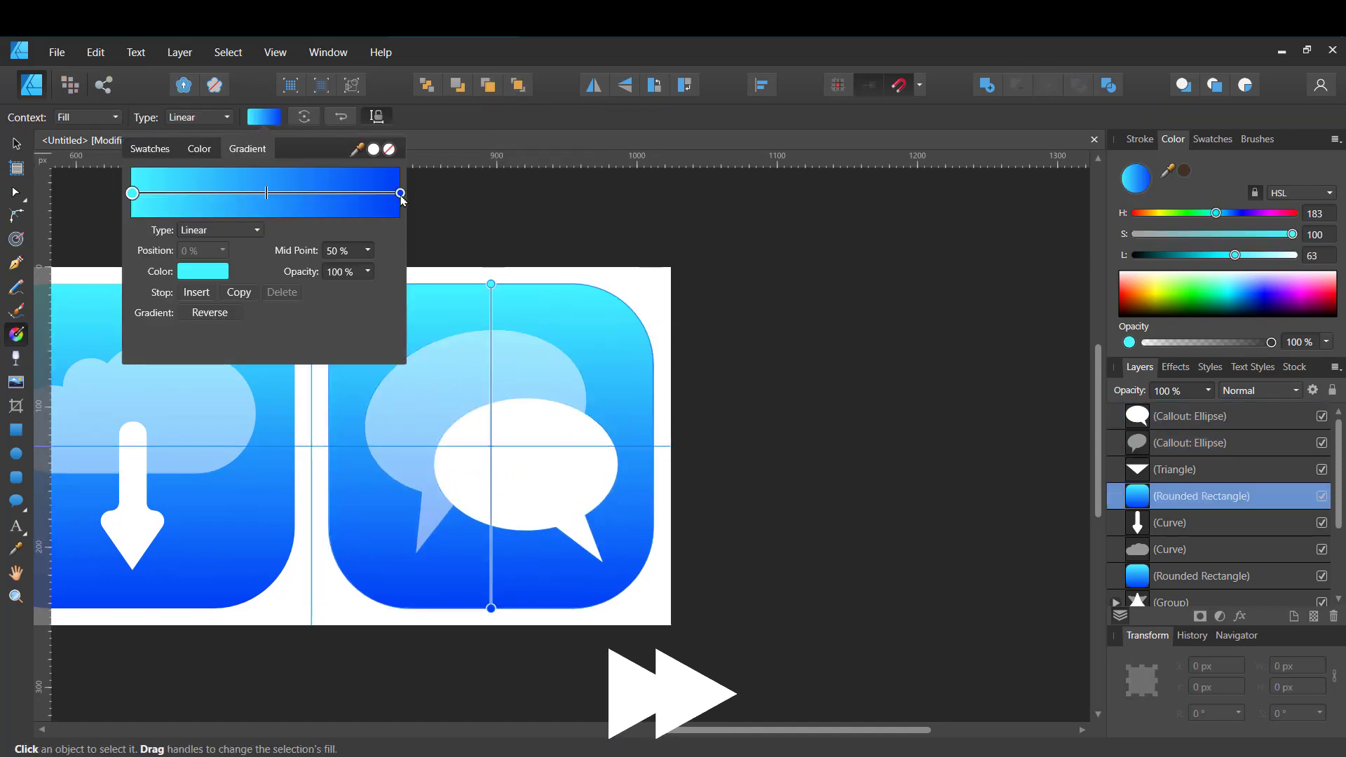
pyautogui.click(399, 193)
pyautogui.click(203, 272)
pyautogui.click(149, 327)
# Set the top stop of the fourth square's gradient to green with hue 123 and deselect the square.
pyautogui.click(132, 192)
pyautogui.click(203, 271)
pyautogui.moveTo(193, 327)
pyautogui.mouseDown()
pyautogui.moveTo(150, 330)
pyautogui.moveTo(168, 331)
pyautogui.mouseUp()
pyautogui.click(695, 297)
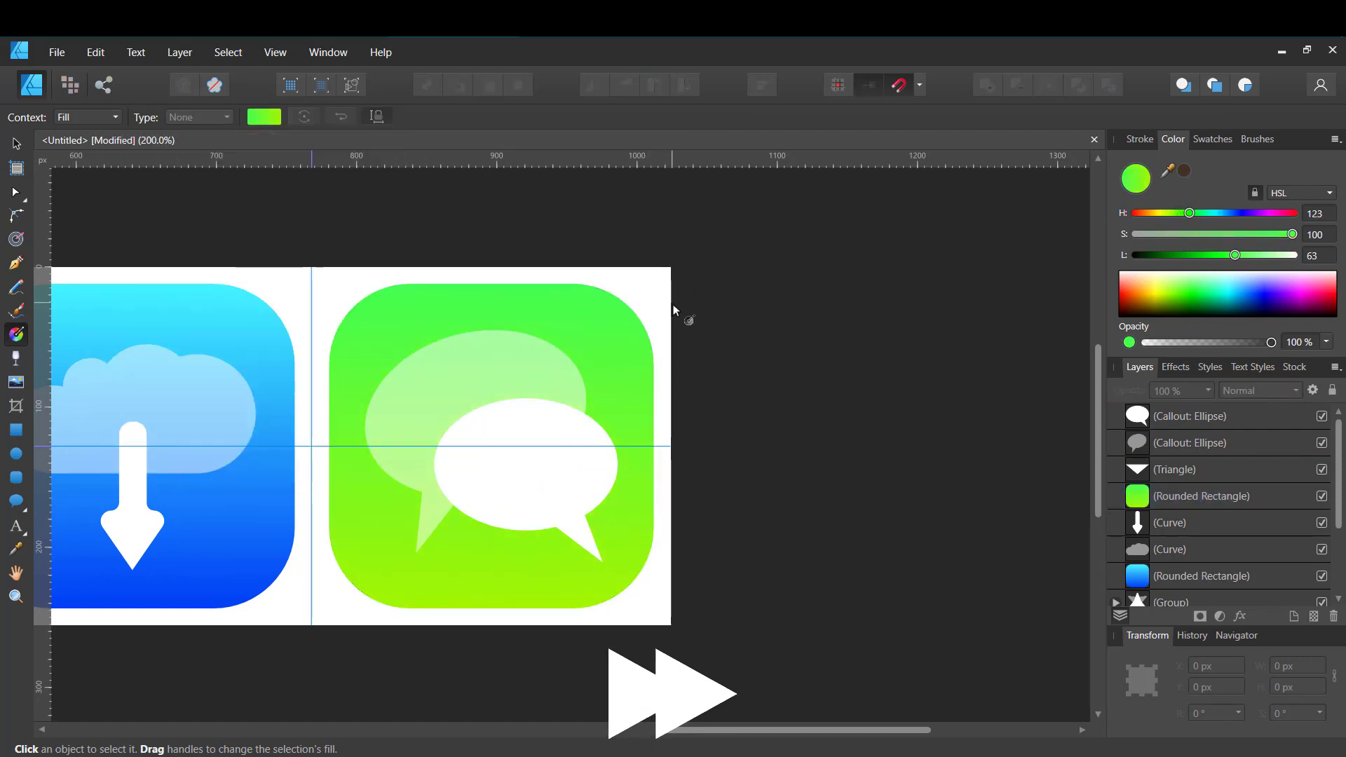
# Group the two callouts with the green square behind them.
pyautogui.click(16, 143)
pyautogui.hotkey('ctrl', '-')
pyautogui.hotkey('ctrl', '-')
pyautogui.hotkey('ctrl', '-')
pyautogui.moveTo(436, 361); pyautogui.dragTo(566, 384)
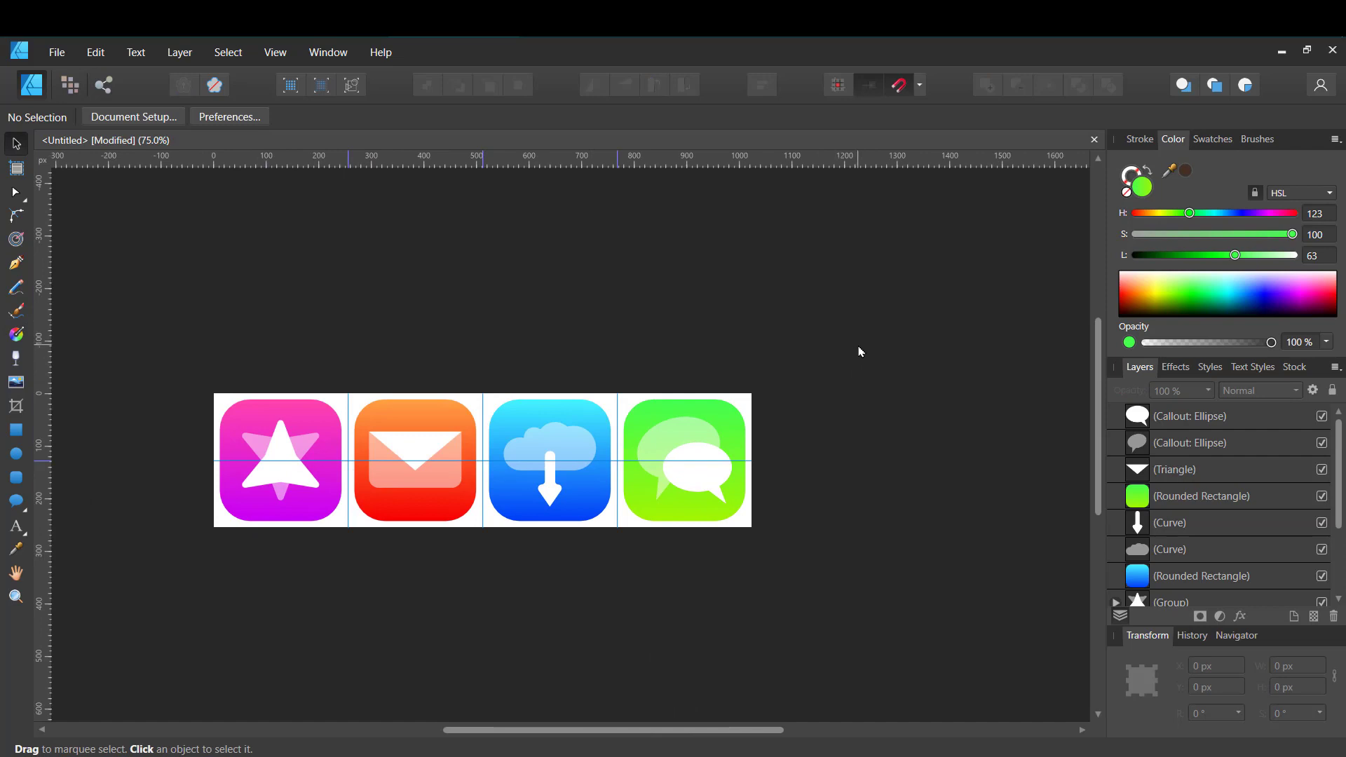
pyautogui.moveTo(861, 351); pyautogui.dragTo(619, 588)
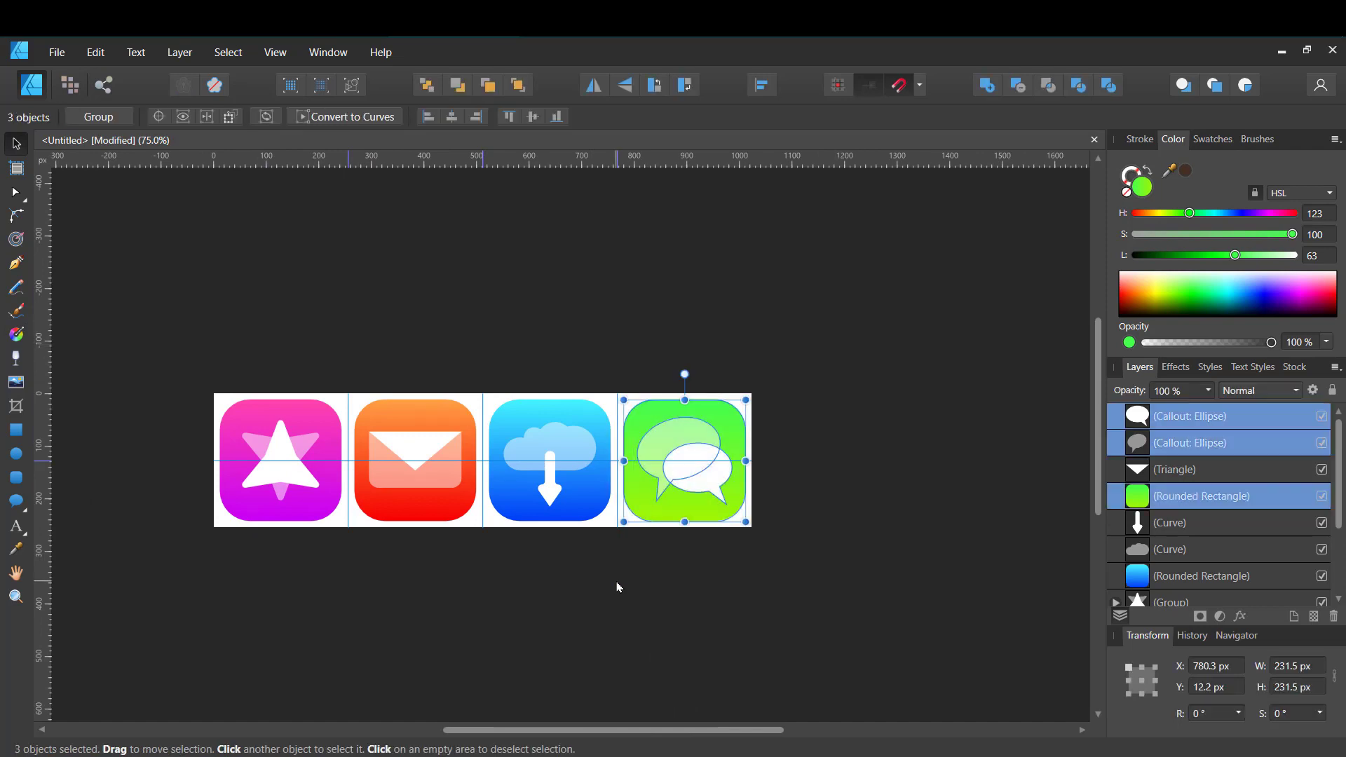
pyautogui.hotkey('ctrl', 'g')
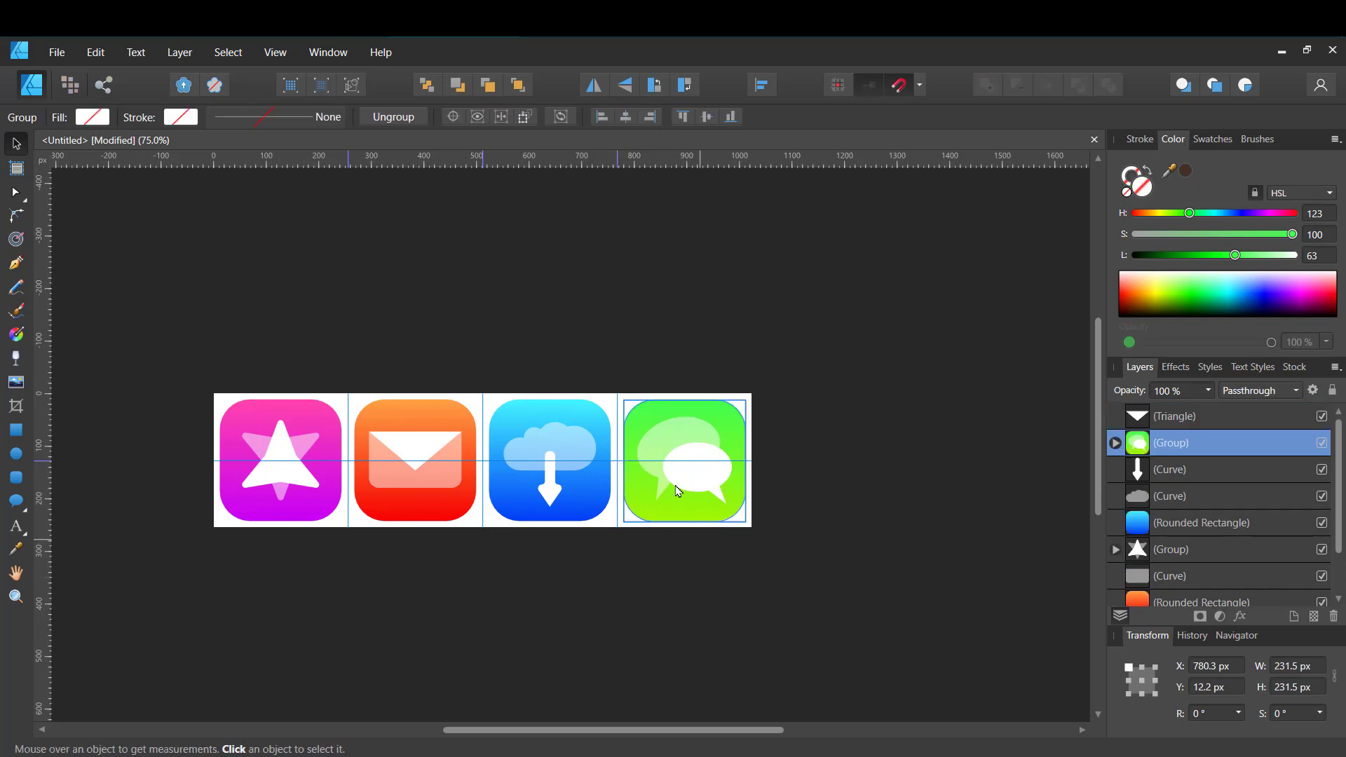
# Group the cloud and arrow with the blue square, and the envelope parts with the orange-red square.
pyautogui.click(479, 344)
pyautogui.moveTo(477, 344); pyautogui.dragTo(610, 565)
pyautogui.hotkey('ctrl', 'g')
pyautogui.click(333, 351)
pyautogui.moveTo(330, 340); pyautogui.dragTo(490, 565)
pyautogui.hotkey('ctrl', 'g')
# Group the star with the pink-purple square behind it.
pyautogui.click(157, 334)
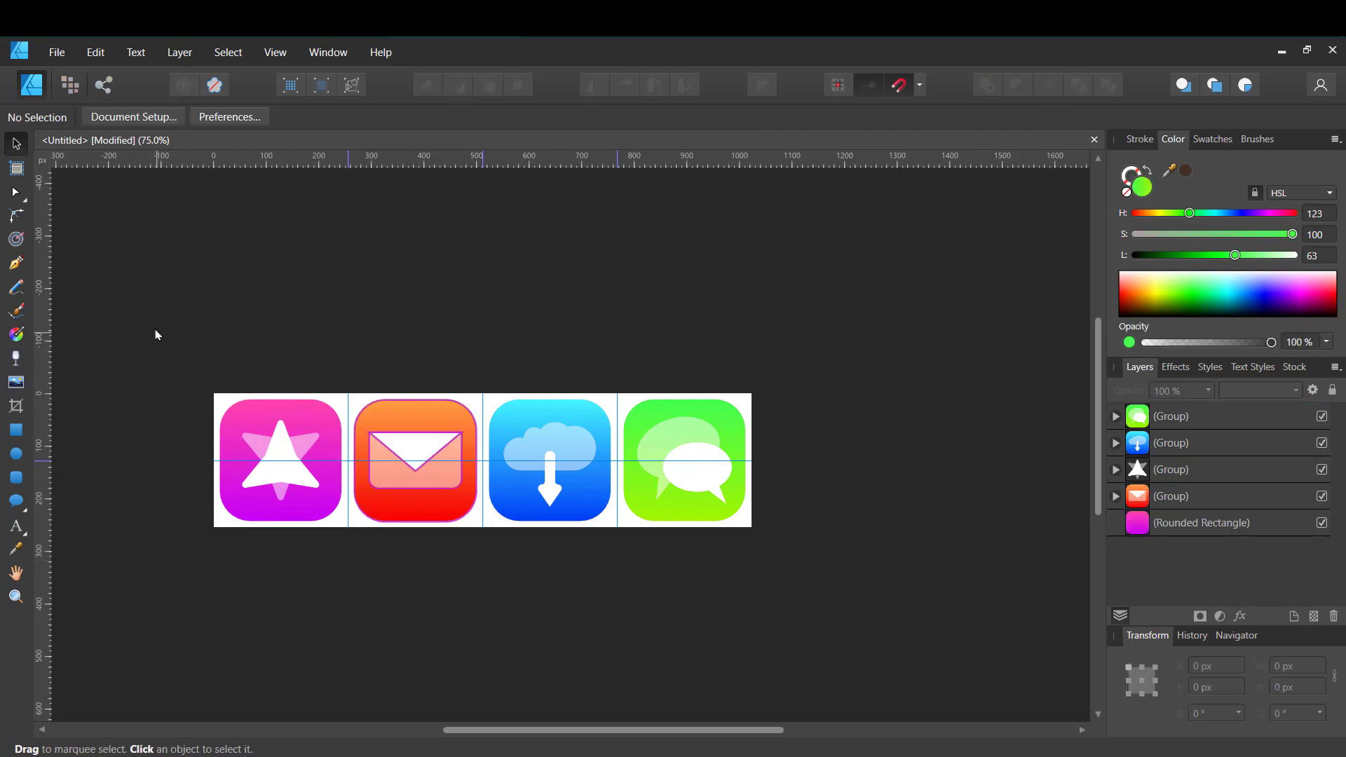
pyautogui.moveTo(153, 327); pyautogui.dragTo(351, 562)
pyautogui.hotkey('ctrl', 'g')
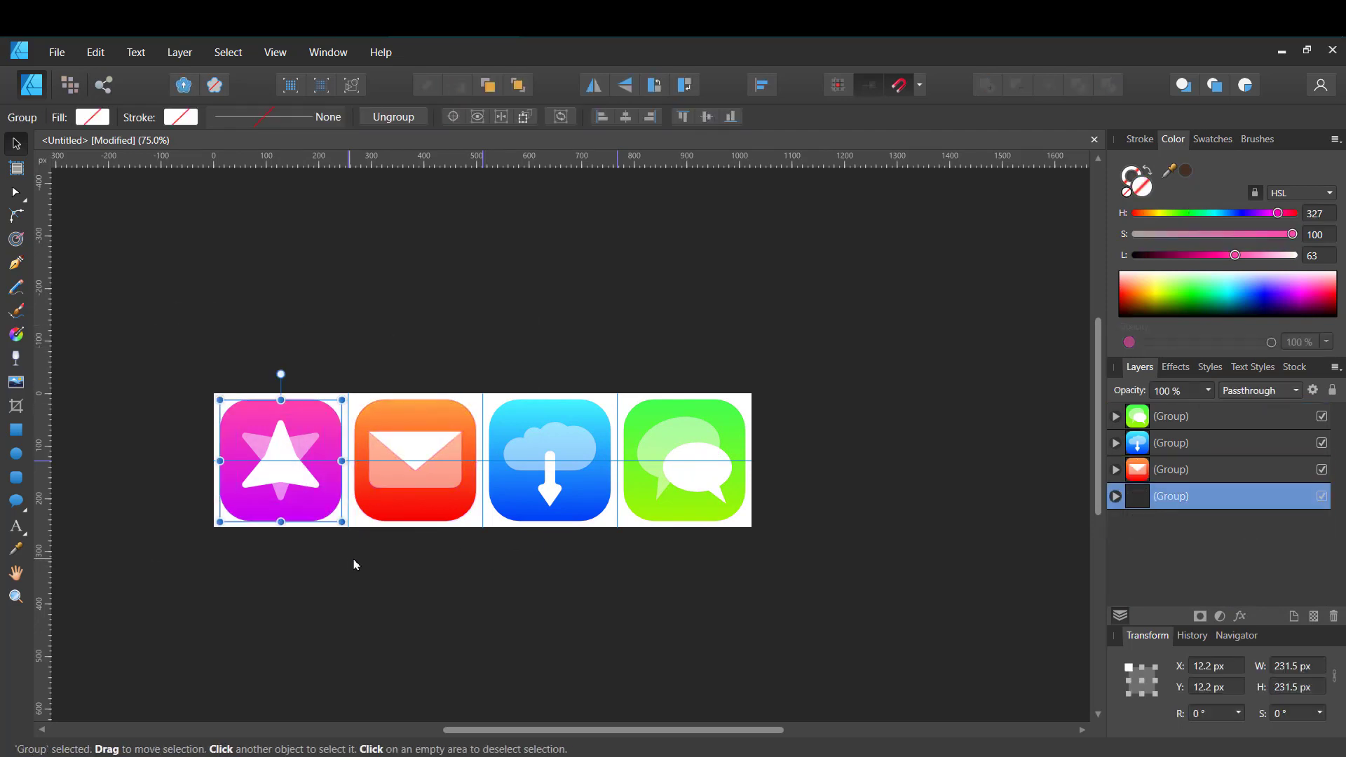
# Switch from the design workspace to the Export Persona.
pyautogui.moveTo(1107, 544); pyautogui.dragTo(1035, 543)
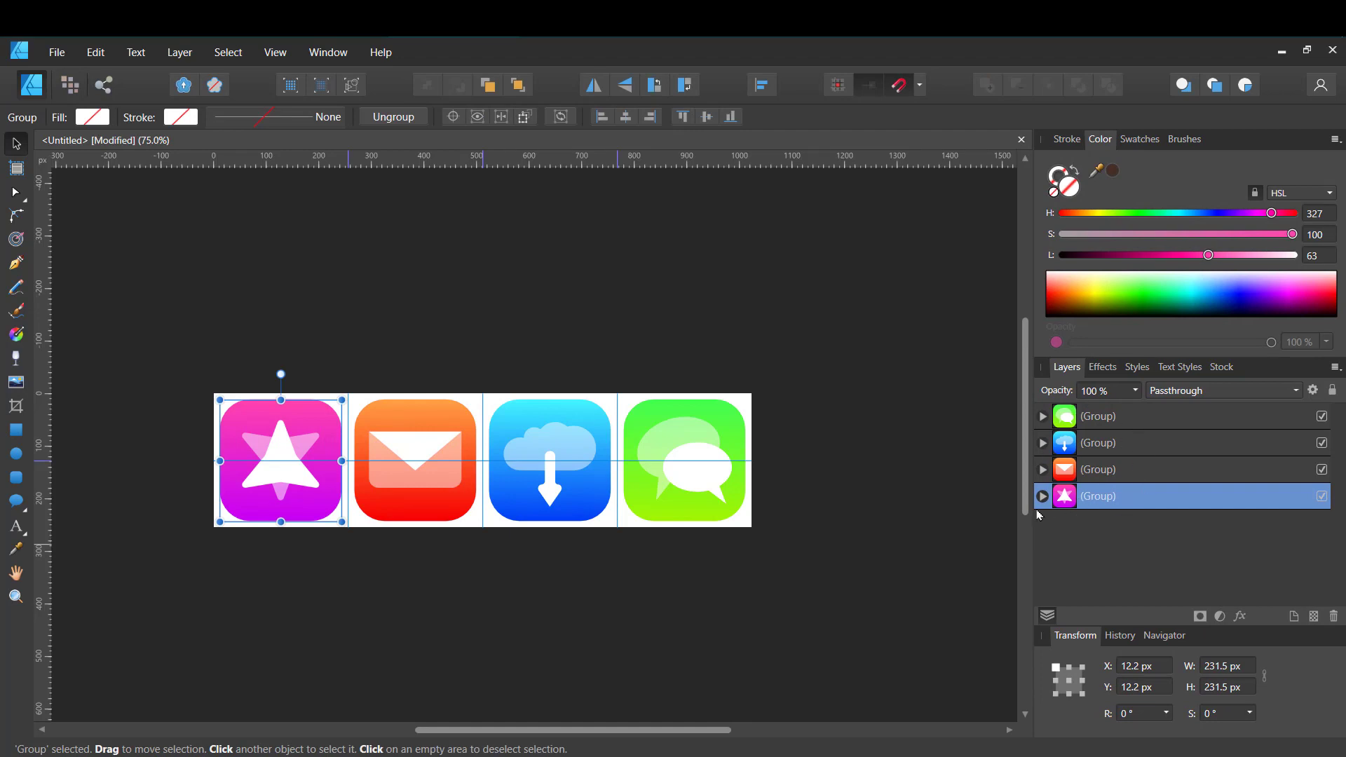
pyautogui.click(103, 85)
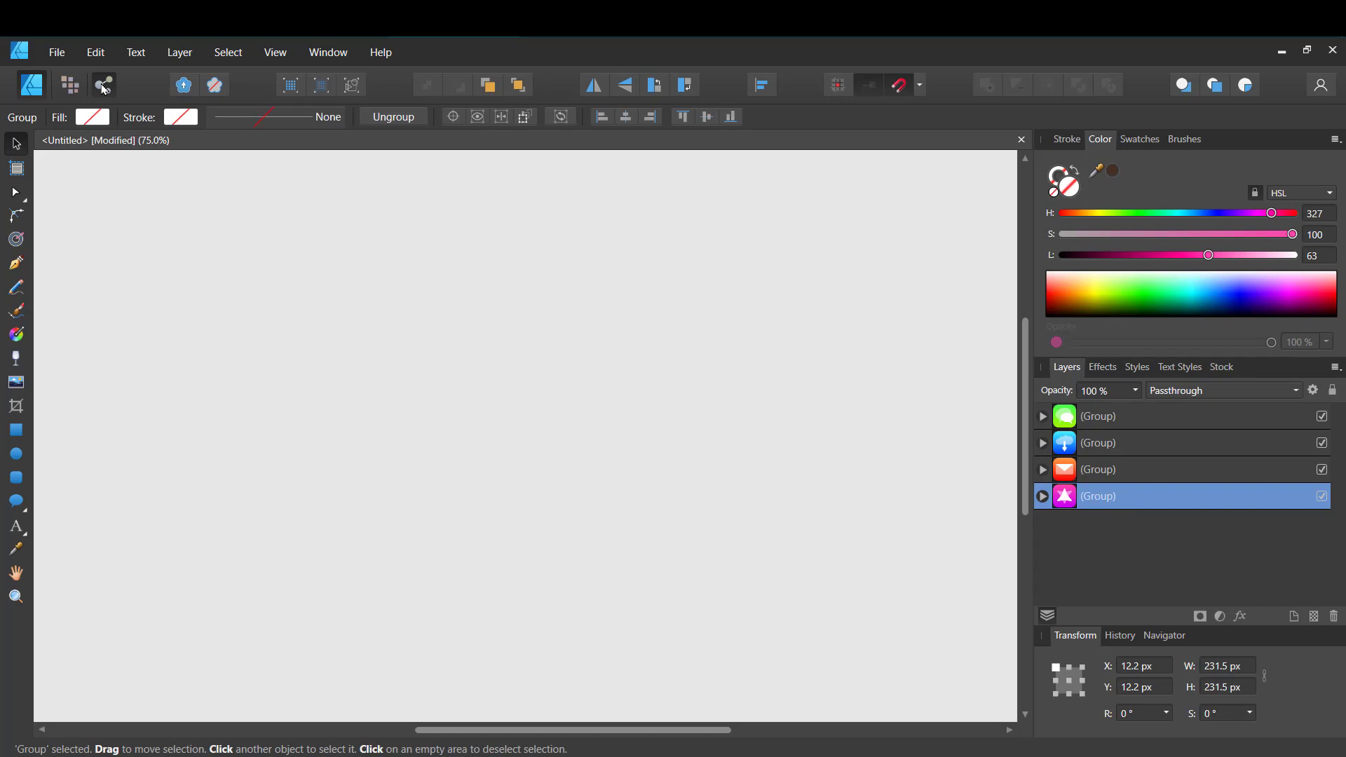
pyautogui.click(1143, 390)
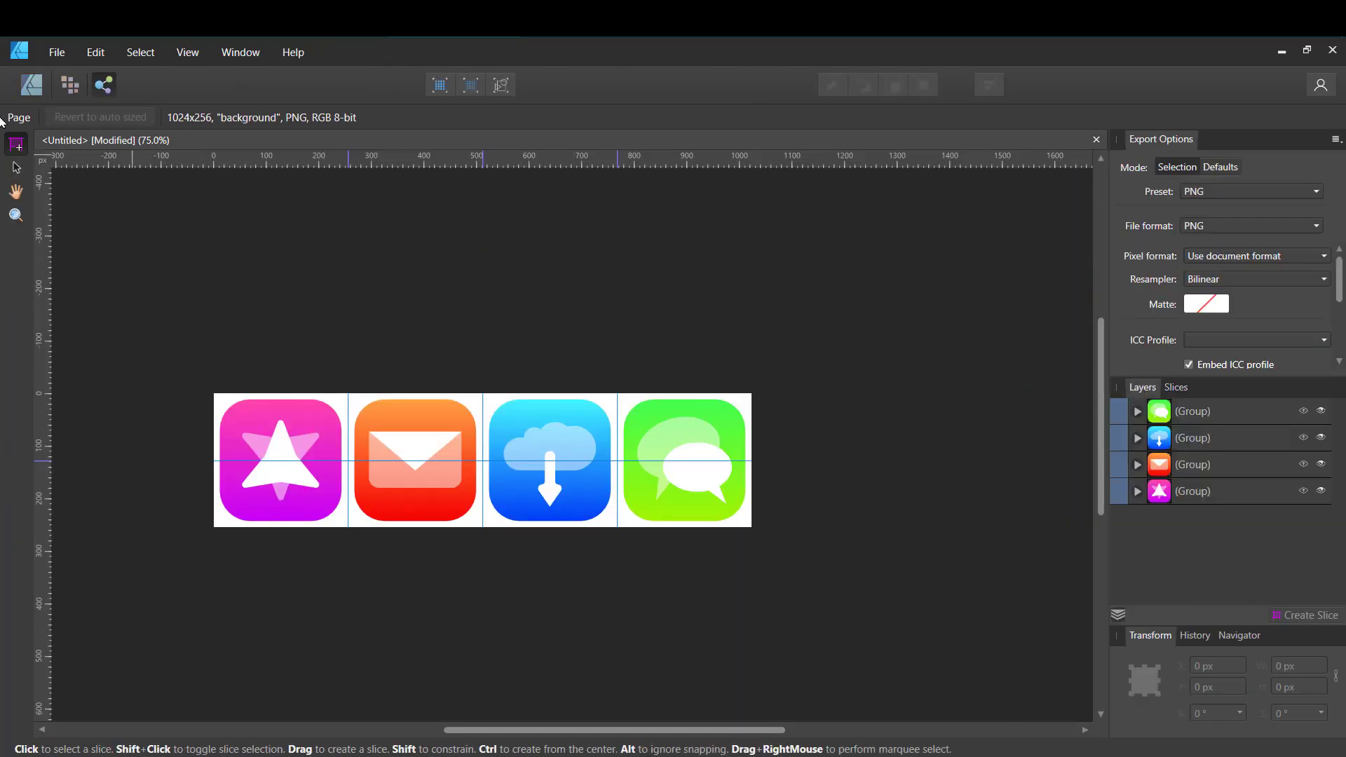
# Create slices from all four icon groups and exclude the background from the export.
pyautogui.click(18, 169)
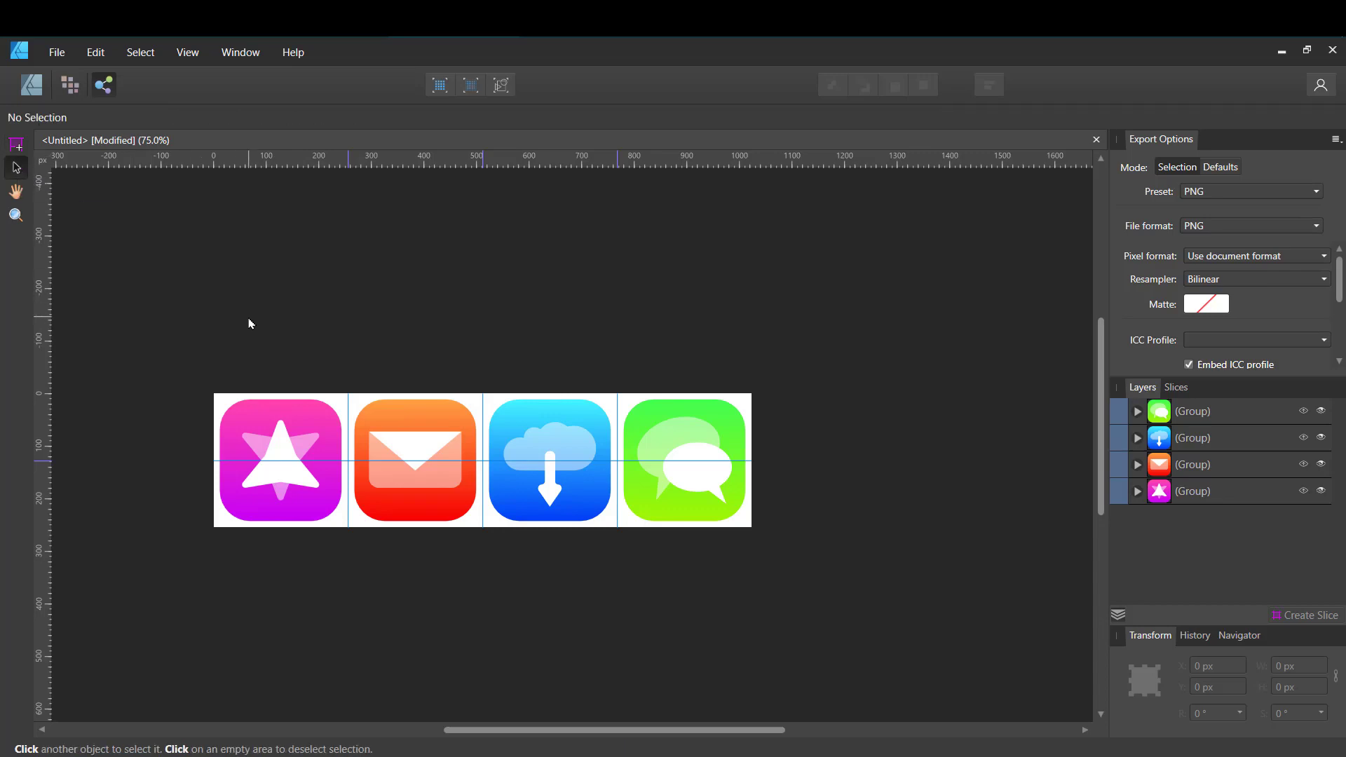
pyautogui.moveTo(182, 298); pyautogui.dragTo(753, 563)
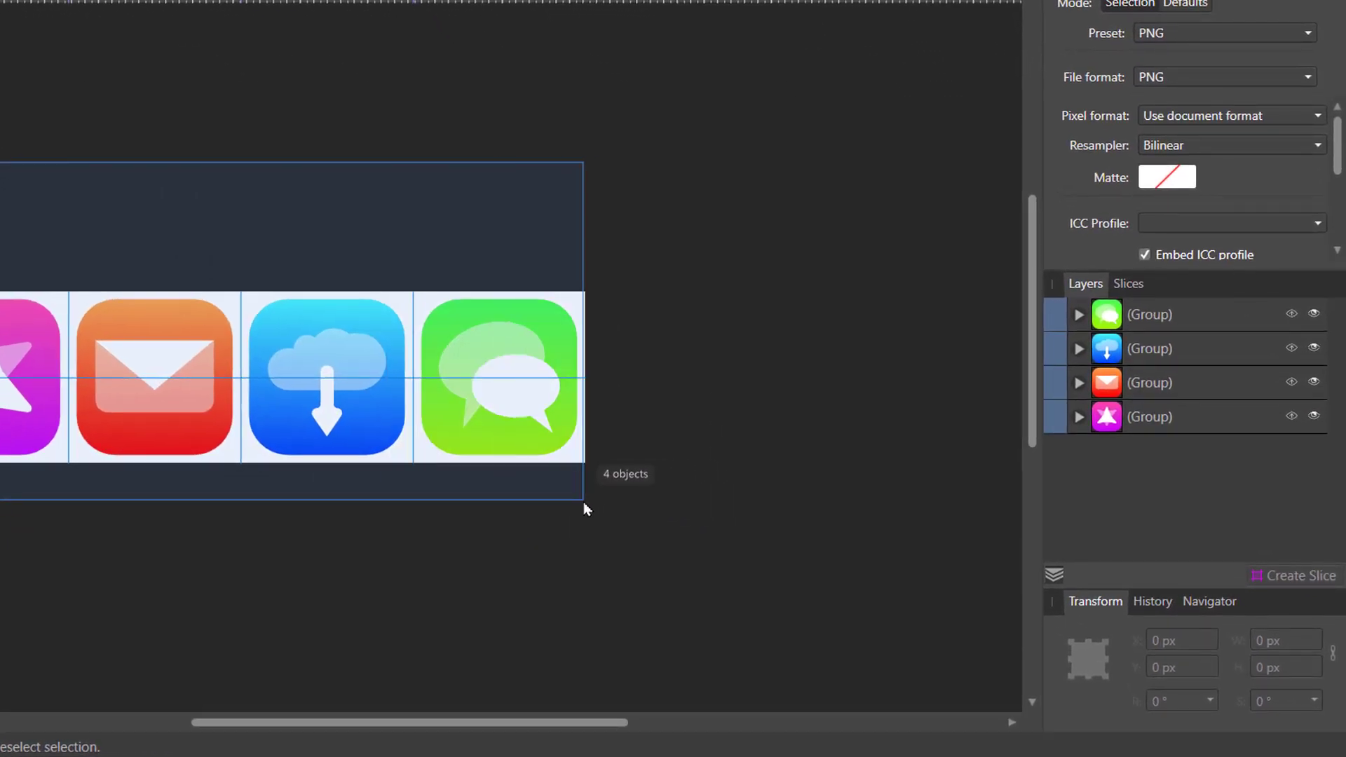
pyautogui.moveTo(583, 503); pyautogui.dragTo(580, 504)
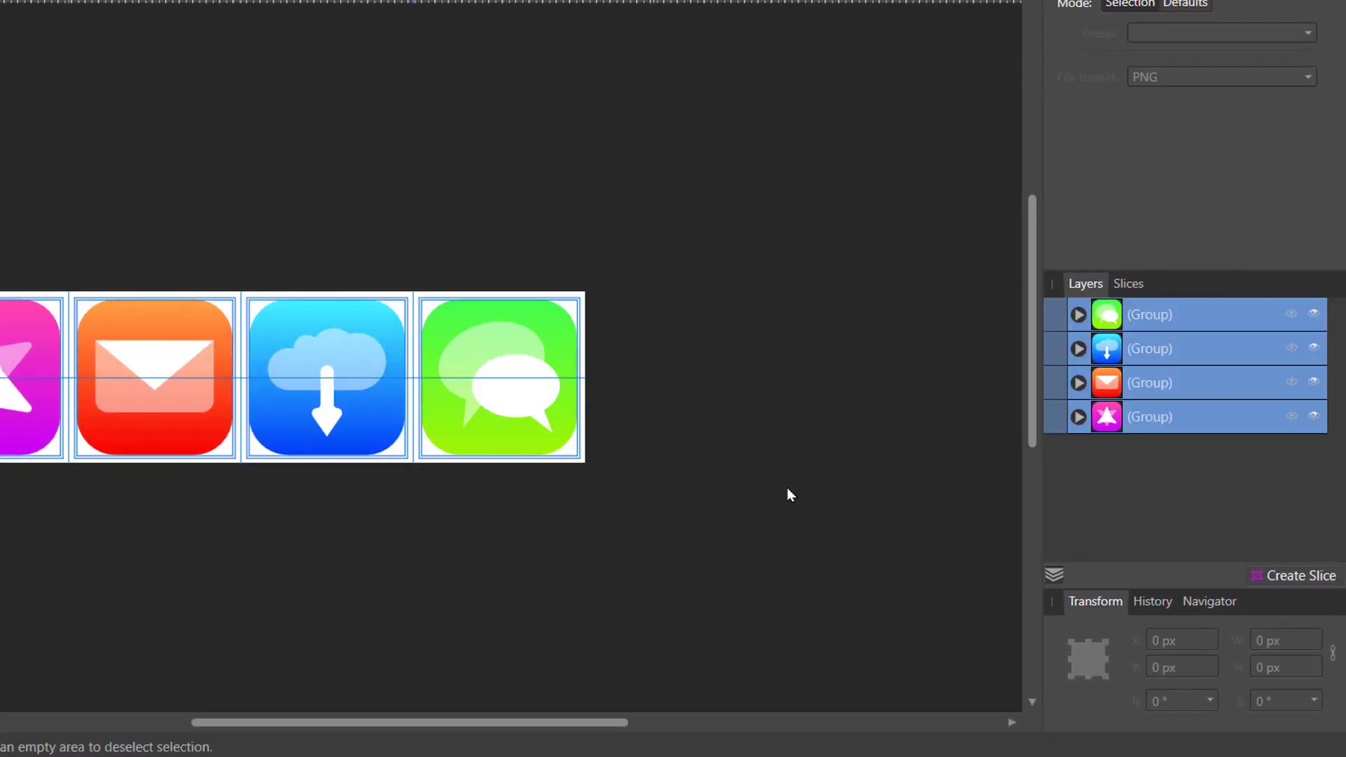
pyautogui.click(1308, 582)
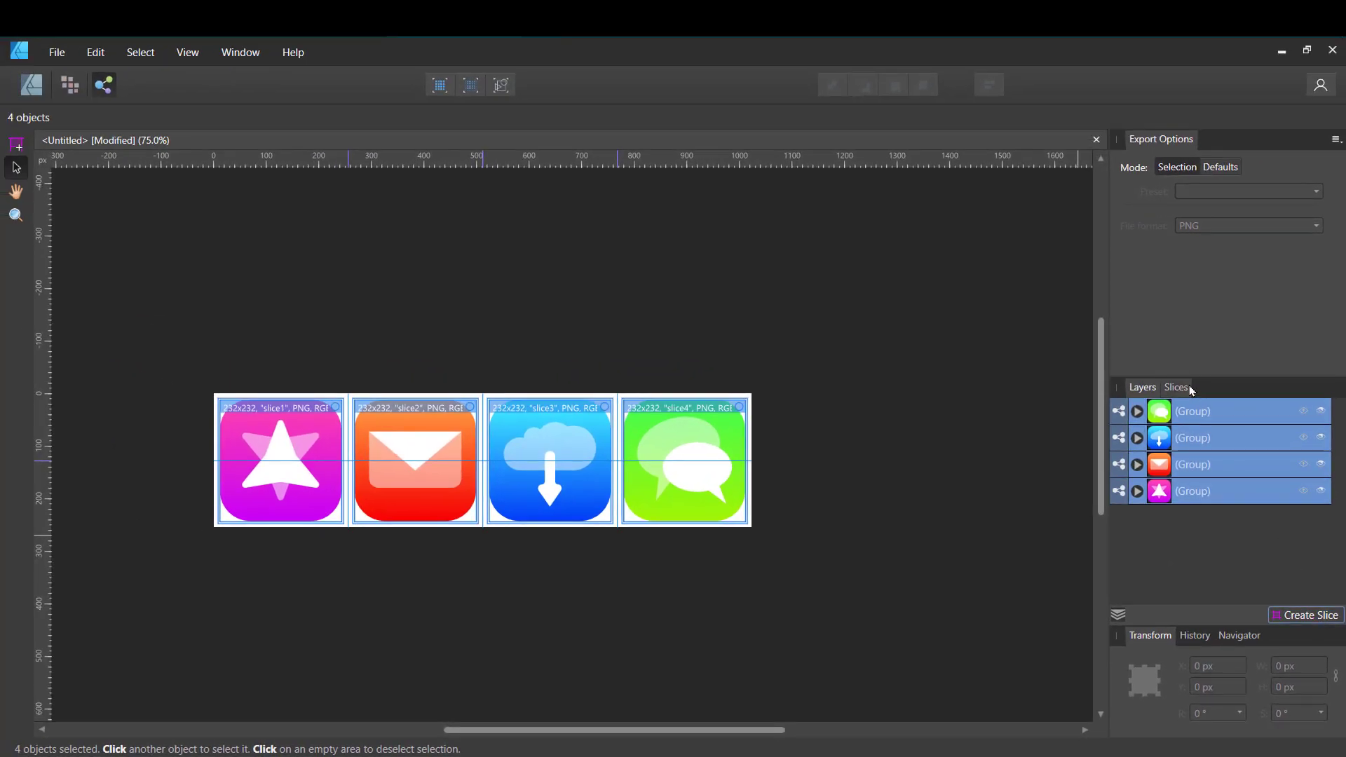
pyautogui.click(1190, 388)
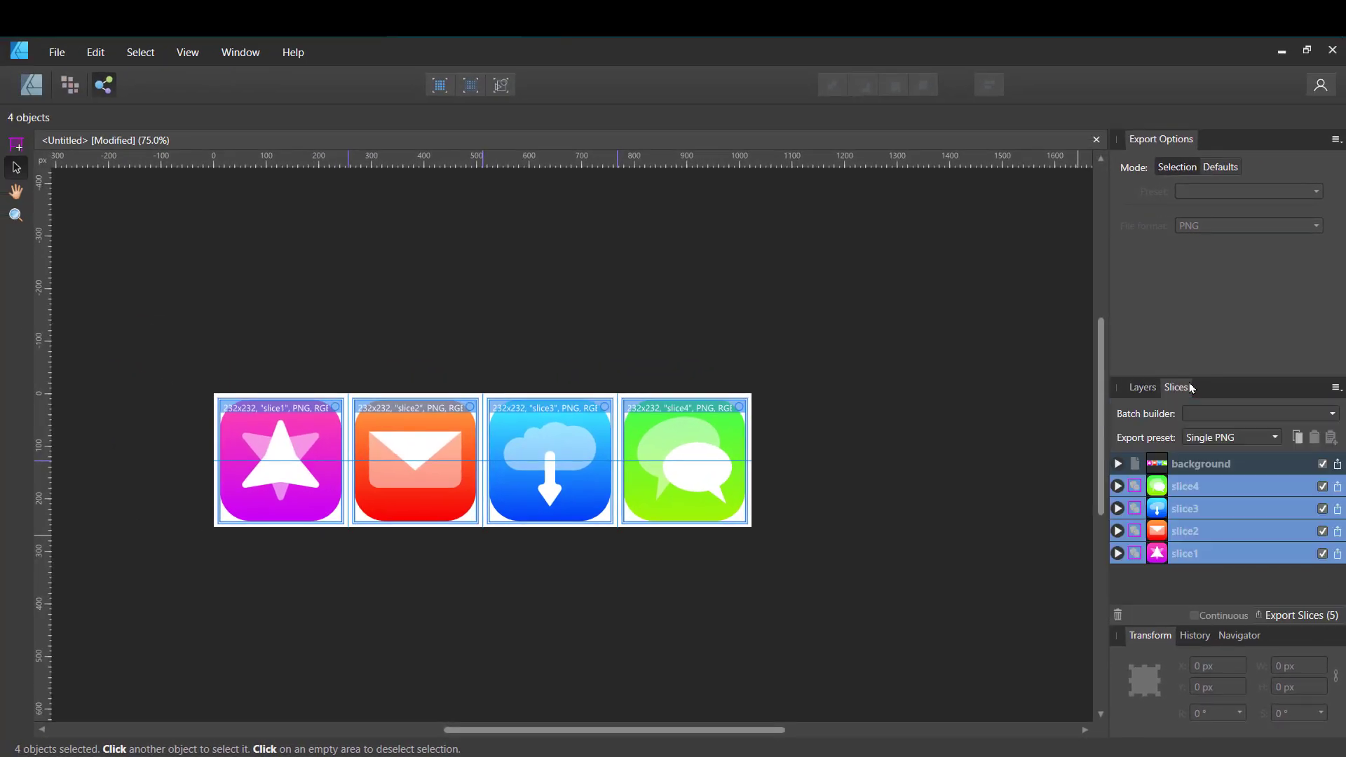
pyautogui.click(1323, 470)
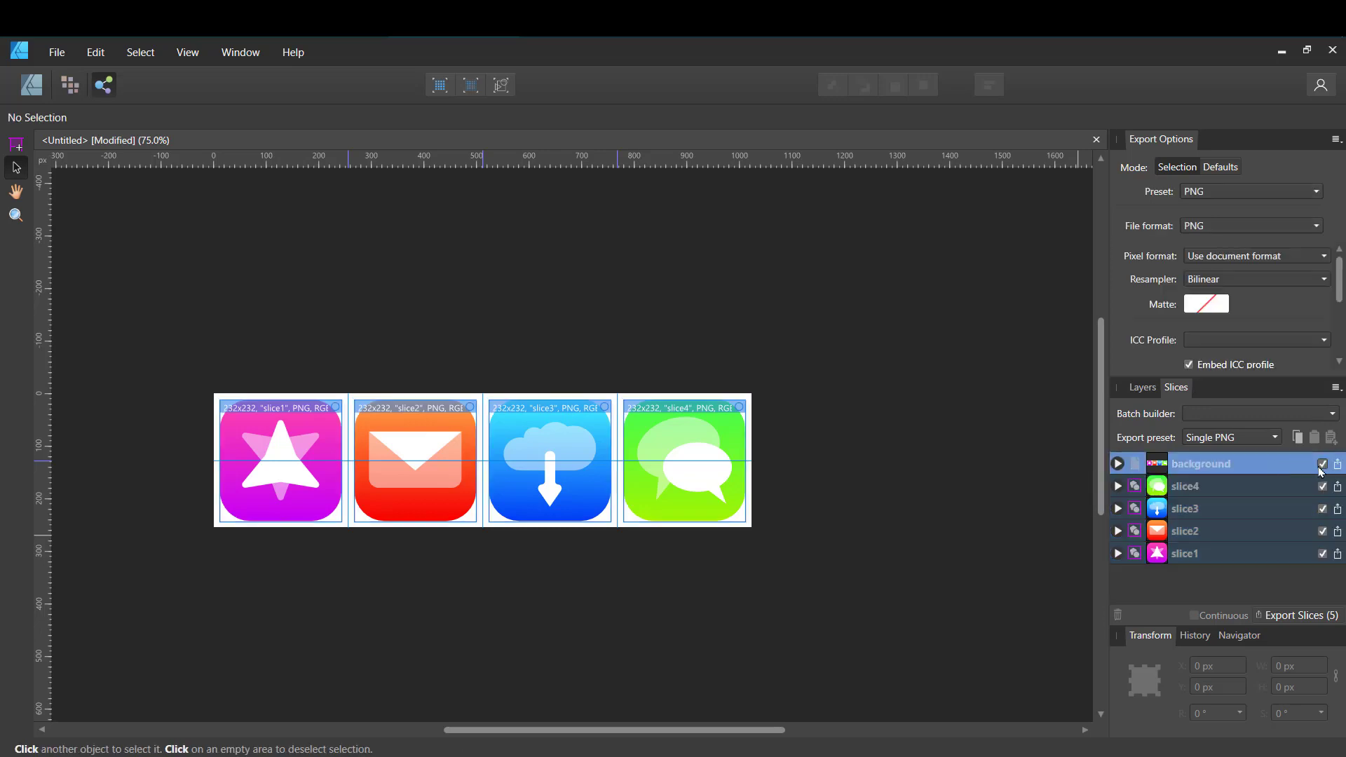
# Apply the SVG (for export) preset to the four icon slices and export them.
pyautogui.click(1238, 486)
pyautogui.keyDown('shift'); pyautogui.click(1253, 556); pyautogui.keyUp('shift')
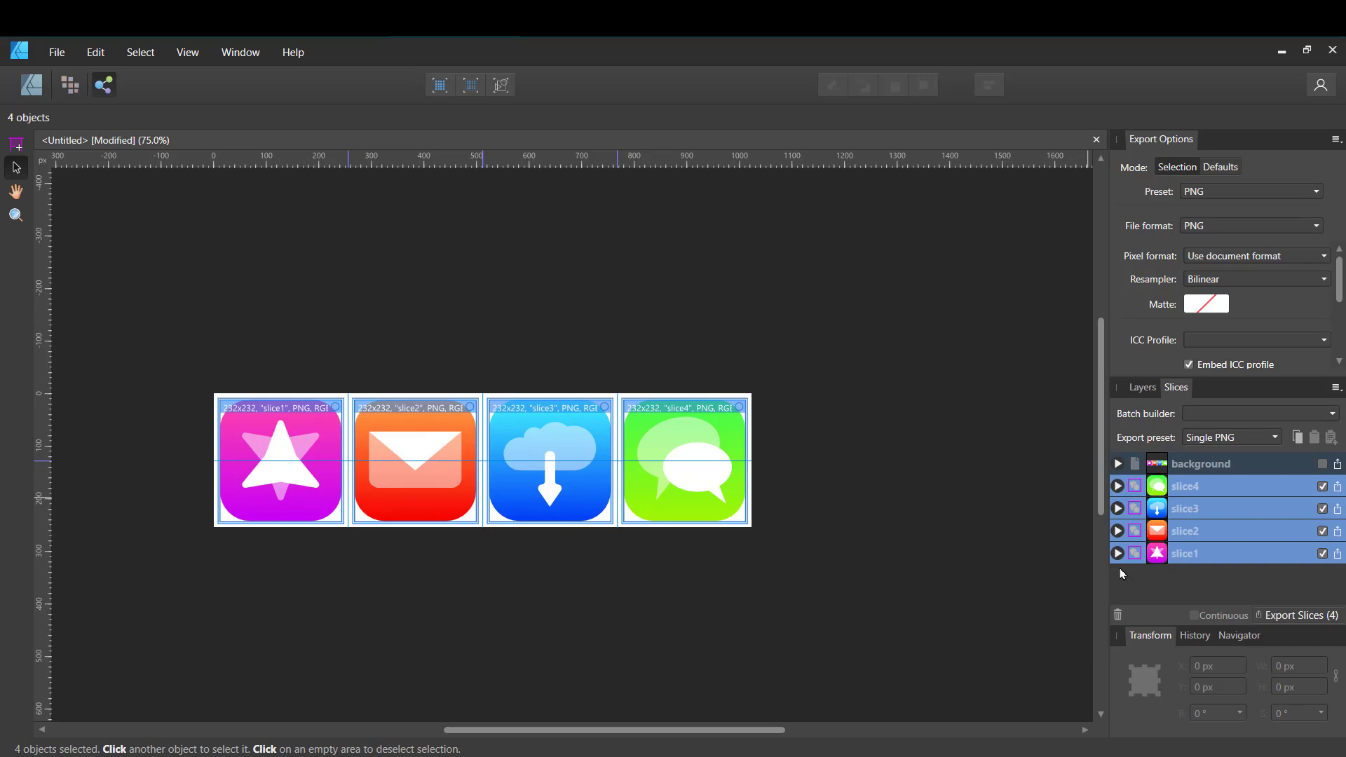
pyautogui.click(1279, 193)
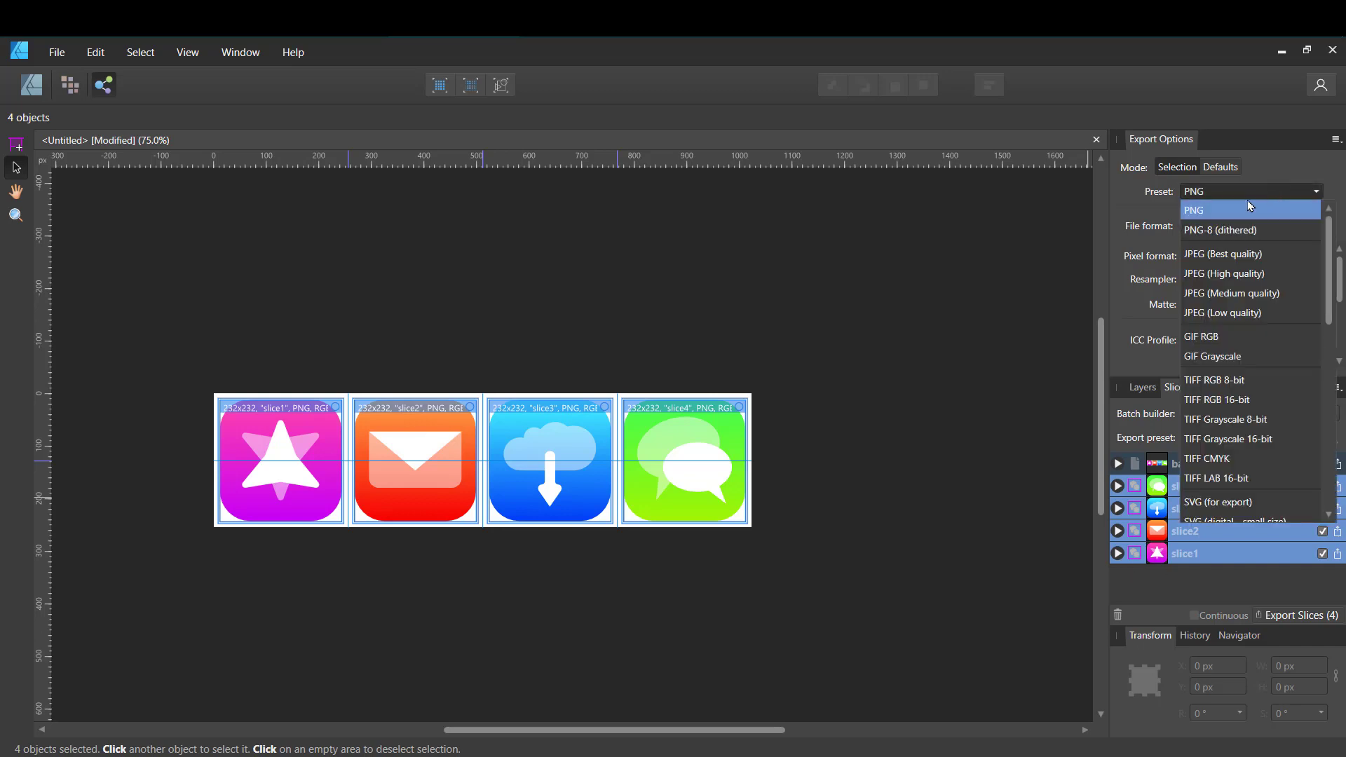
pyautogui.scroll(-2, 1256, 365)
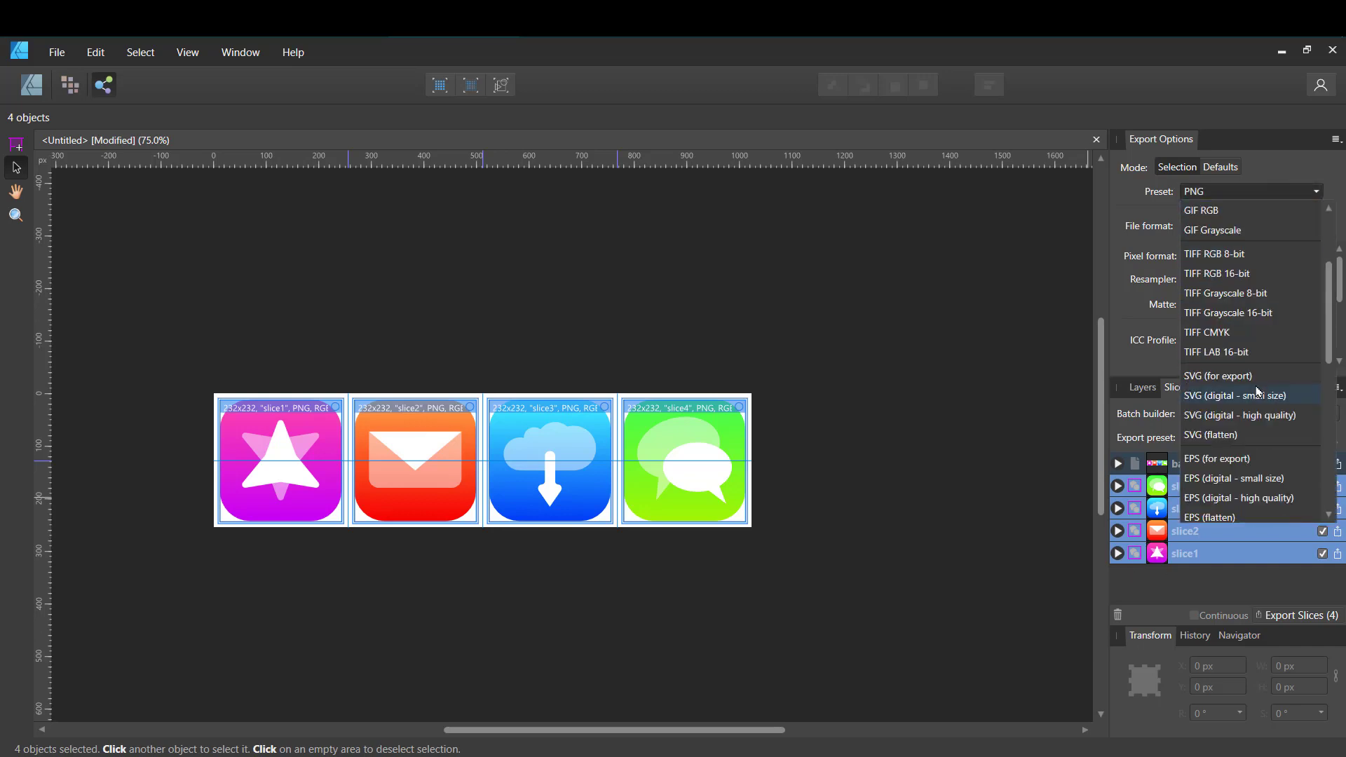
pyautogui.click(1265, 377)
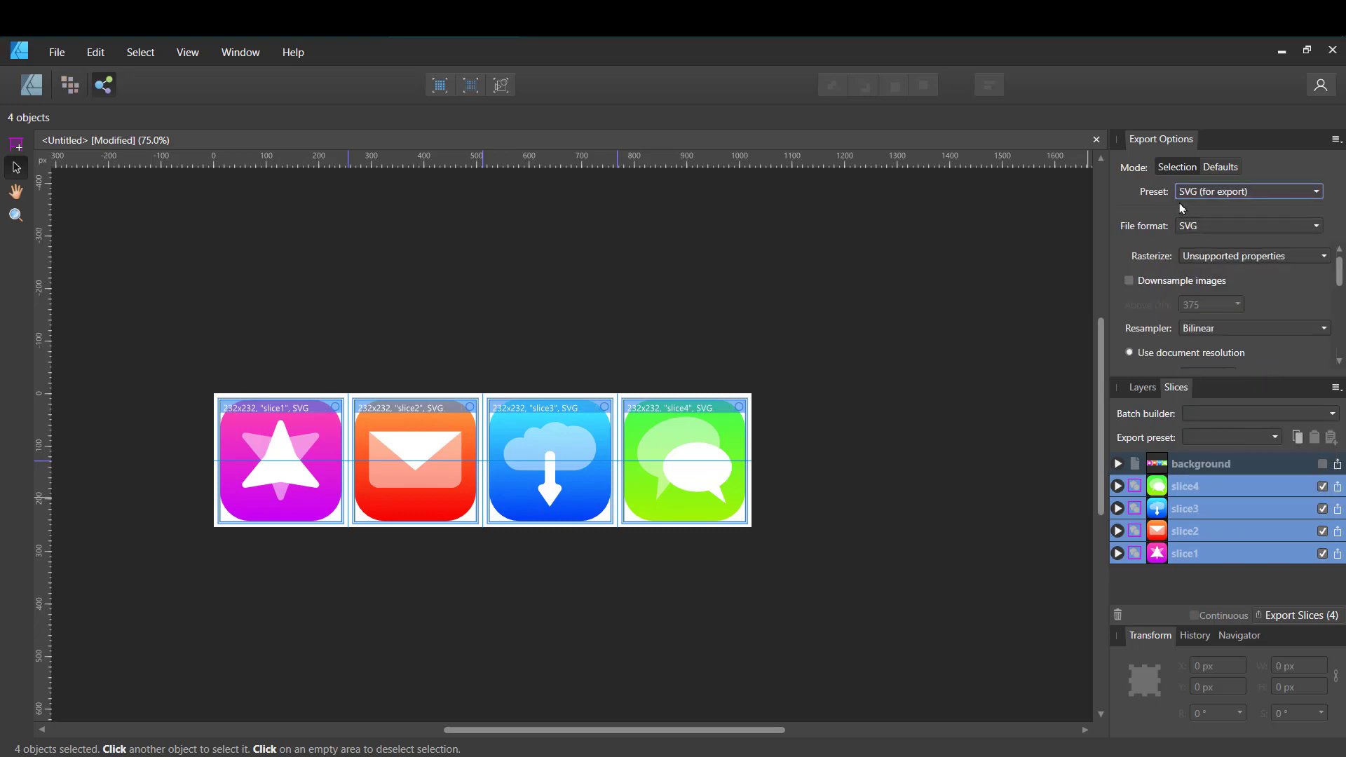
pyautogui.click(1318, 617)
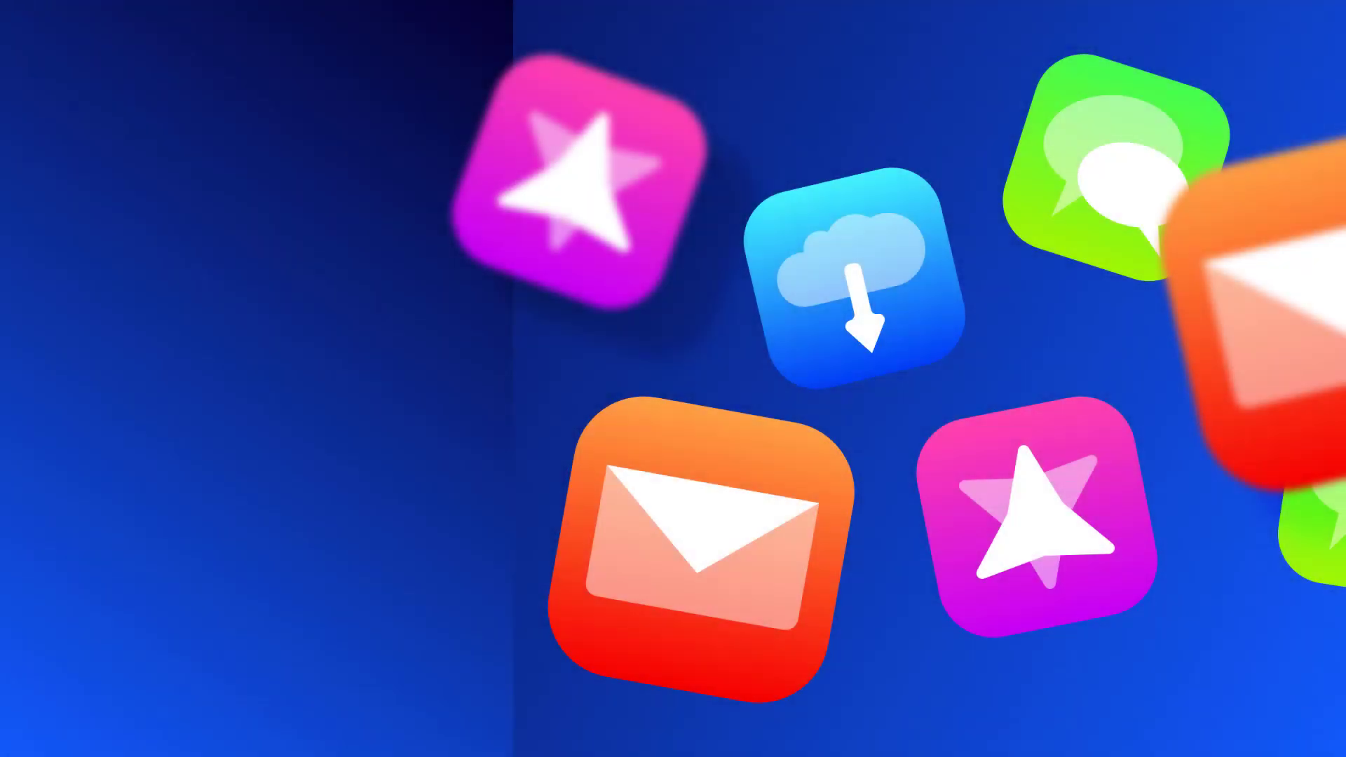